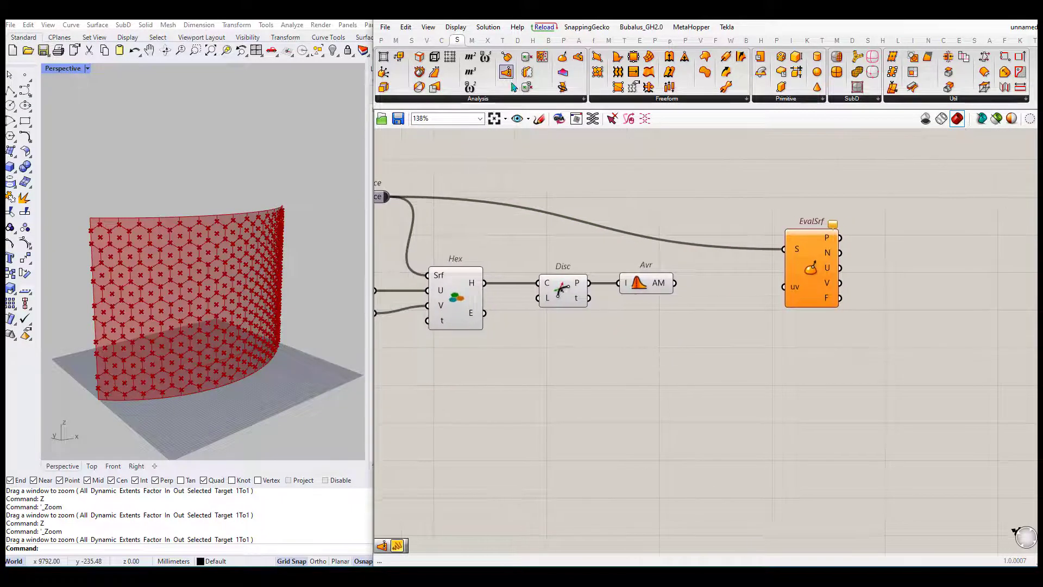
# Place a Surface Closest Point component, feeding the averaged cell points into P and the base surface into S
pyautogui.click(668, 348)
pyautogui.moveTo(667, 348); pyautogui.dragTo(701, 348, button='right')
pyautogui.moveTo(710, 283); pyautogui.dragTo(672, 339)
pyautogui.moveTo(427, 192); pyautogui.dragTo(470, 185, button='right')
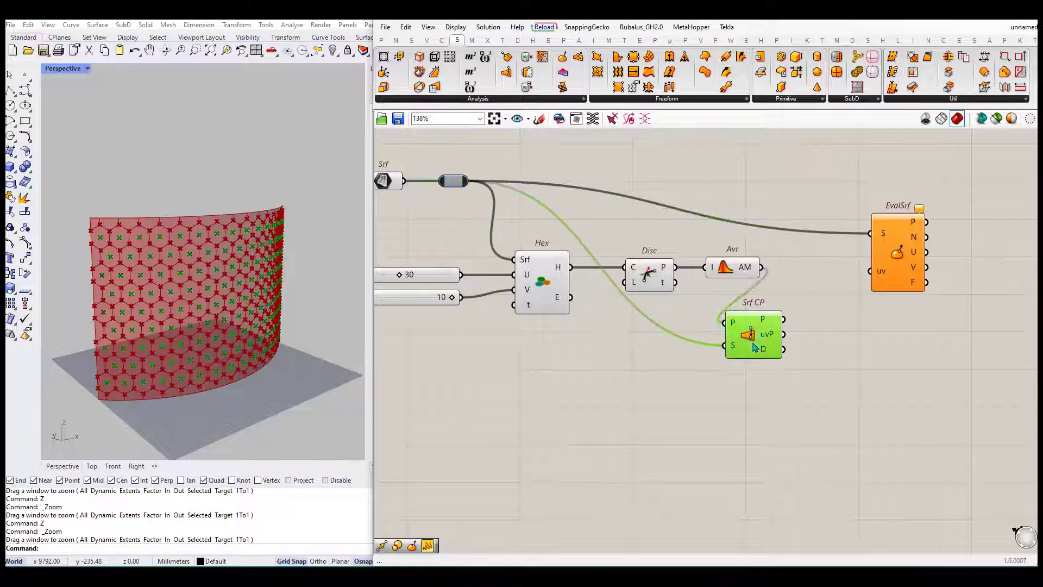
# Connect the closest-point uvP output to the uv input of Evaluate Surface and check the cell centre points on the surface
pyautogui.moveTo(754, 348); pyautogui.dragTo(695, 353, button='right')
pyautogui.moveTo(672, 280); pyautogui.dragTo(637, 280)
pyautogui.moveTo(801, 295); pyautogui.dragTo(792, 318)
pyautogui.moveTo(752, 318); pyautogui.dragTo(655, 304, button='right')
pyautogui.scroll(2, 185, 245)
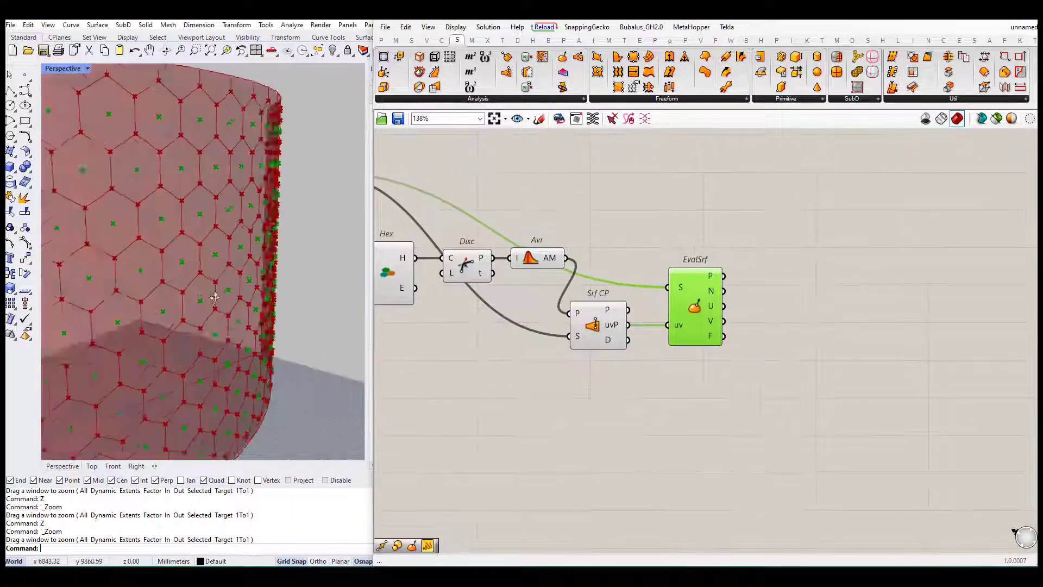
pyautogui.scroll(-6, 185, 245)
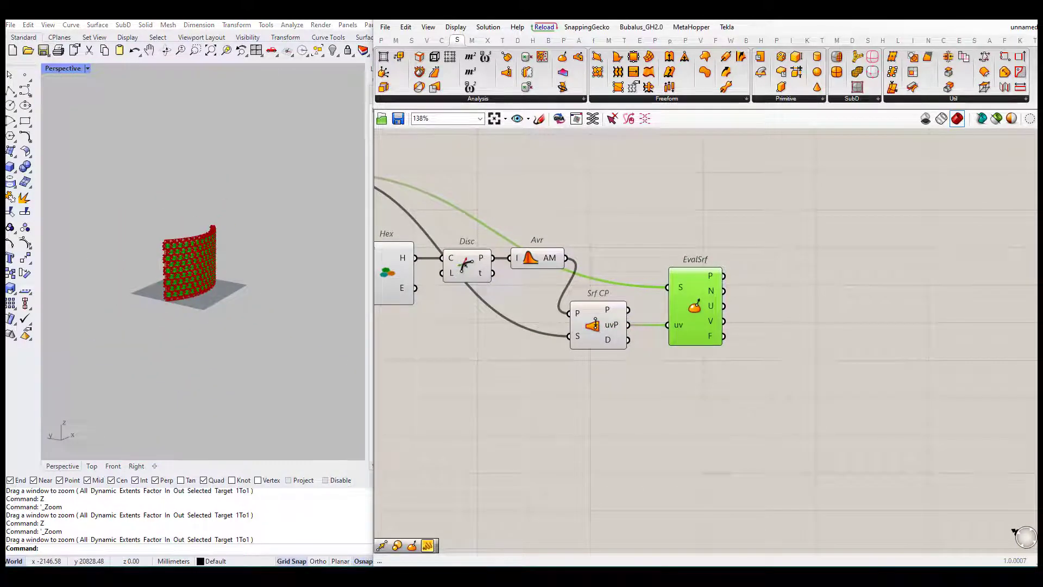
pyautogui.scroll(5, 185, 245)
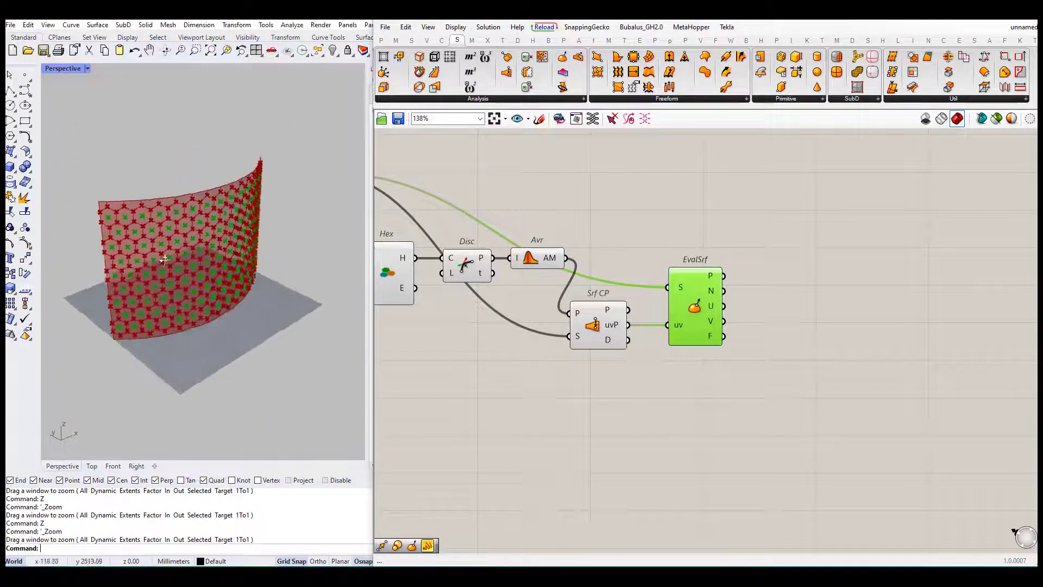
# Add an Offset on Srf component beyond the Evaluate Surface component
pyautogui.doubleClick(833, 244)
pyautogui.write('offset')
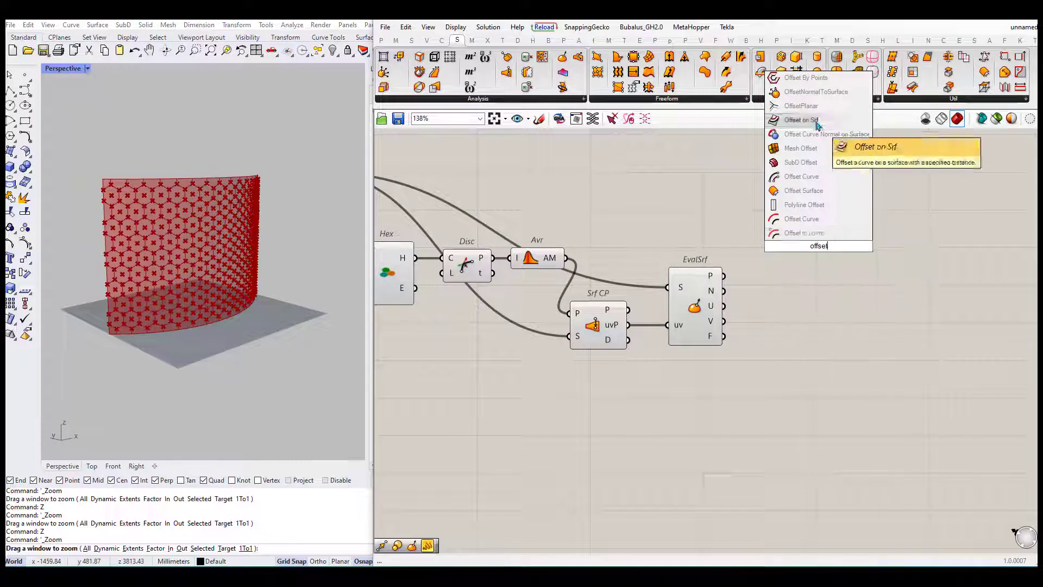
pyautogui.click(817, 122)
pyautogui.scroll(-3, 833, 261)
pyautogui.scroll(-2, 826, 263)
pyautogui.rightClick(820, 263)
pyautogui.moveTo(820, 263); pyautogui.dragTo(763, 268, button='right')
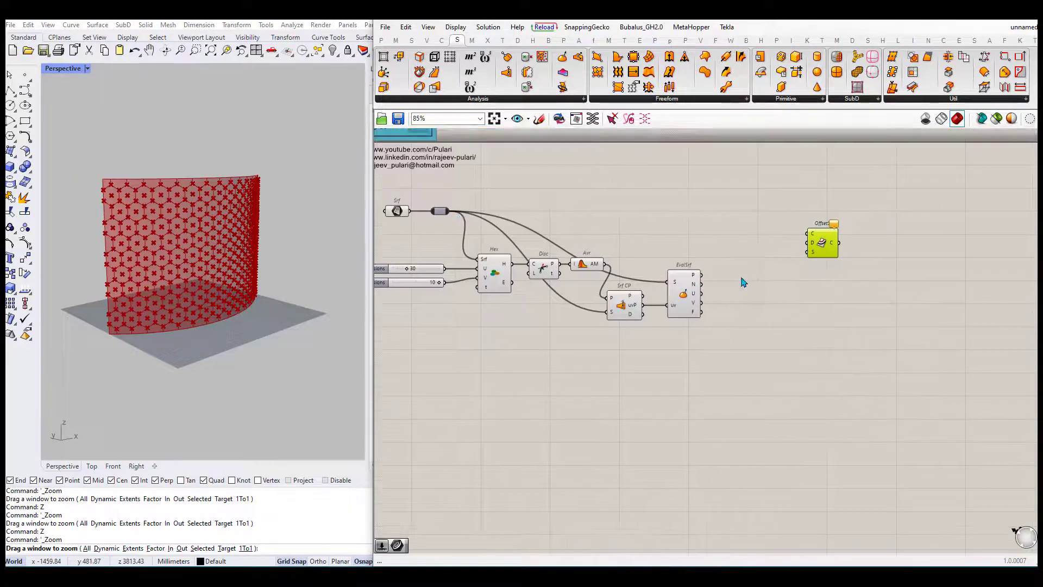
pyautogui.scroll(1, 540, 263)
pyautogui.scroll(1, 540, 264)
# Wire the Hex component's H output to the offset's curve input through a relay named Cell, and space the offset component out
pyautogui.moveTo(655, 259); pyautogui.dragTo(938, 229)
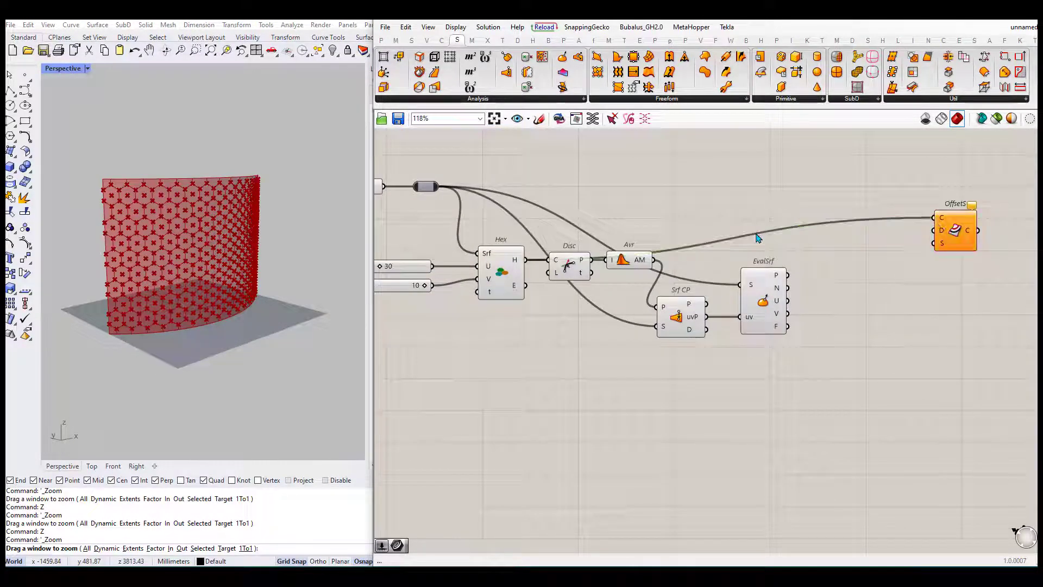
pyautogui.press('Return')
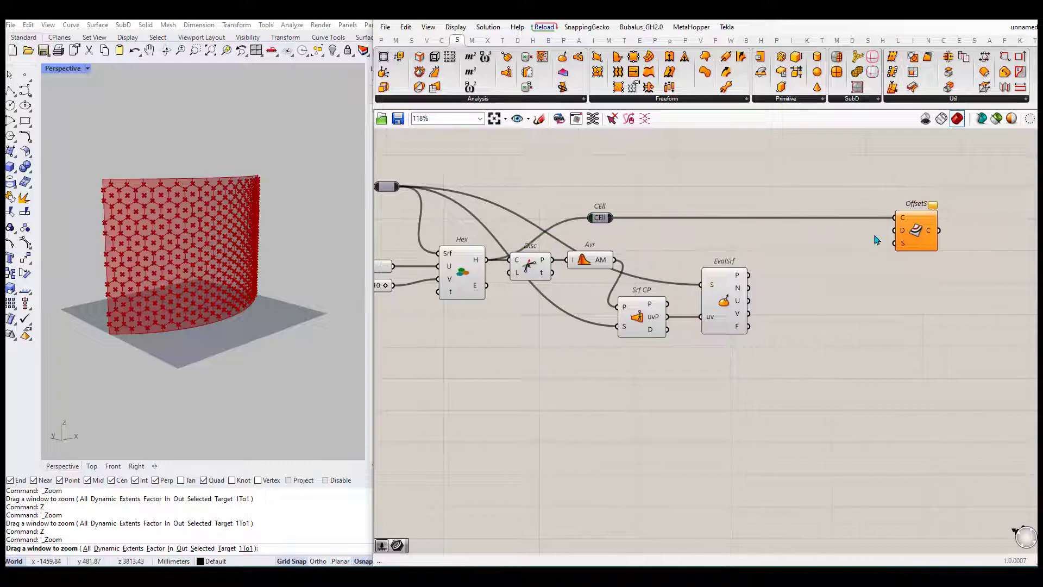
pyautogui.moveTo(876, 235); pyautogui.dragTo(777, 239, button='right')
pyautogui.moveTo(837, 231); pyautogui.dragTo(891, 234)
pyautogui.moveTo(792, 263); pyautogui.dragTo(736, 261, button='right')
# Create a number slider with value 30 and connect it to the offset's distance input
pyautogui.doubleClick(726, 261)
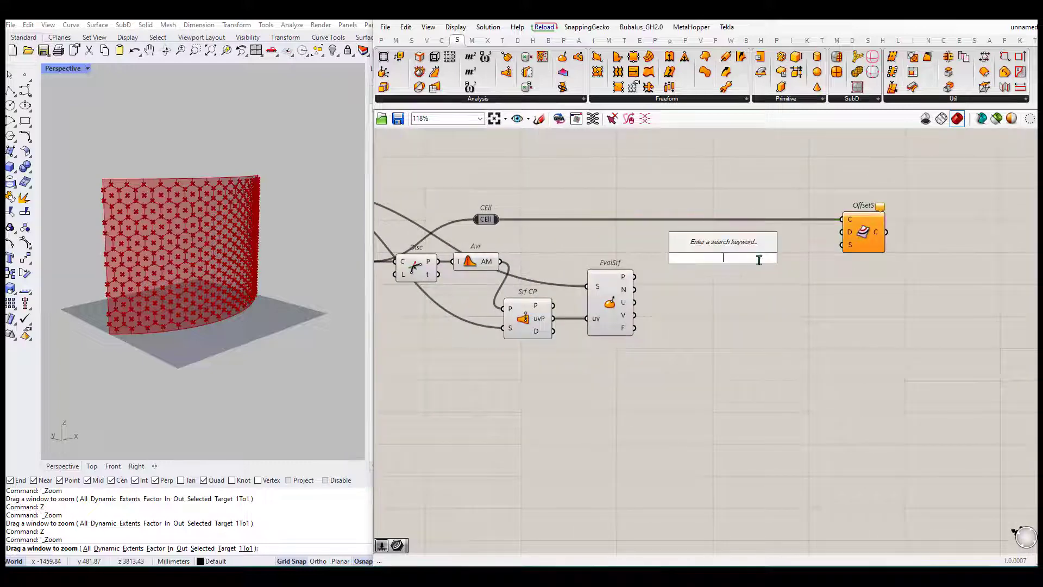
pyautogui.write('30')
pyautogui.press('Return')
pyautogui.scroll(2, 781, 269)
pyautogui.moveTo(783, 259); pyautogui.dragTo(866, 216)
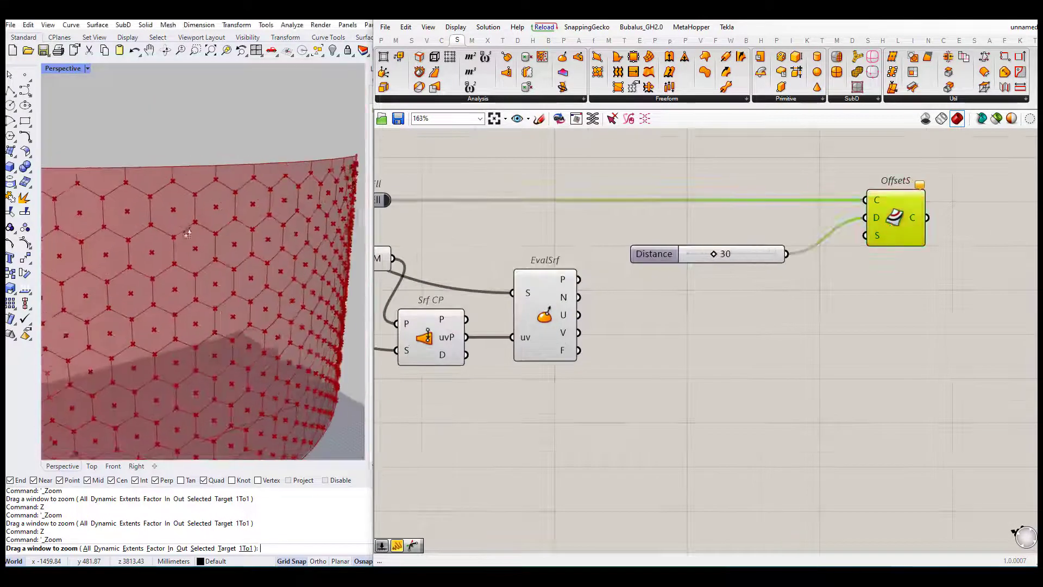
pyautogui.moveTo(744, 295); pyautogui.dragTo(744, 273, button='right')
pyautogui.scroll(-3, 743, 274)
# Rename the base surface relay as Surface and connect it to the offset's S input
pyautogui.rightClick(460, 184)
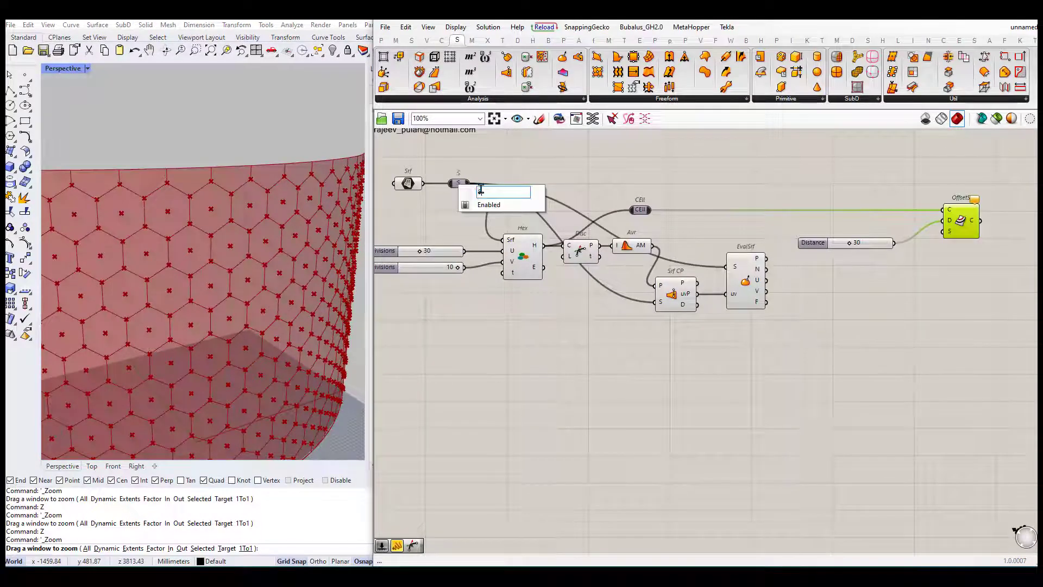
pyautogui.scroll(5, 313, 249)
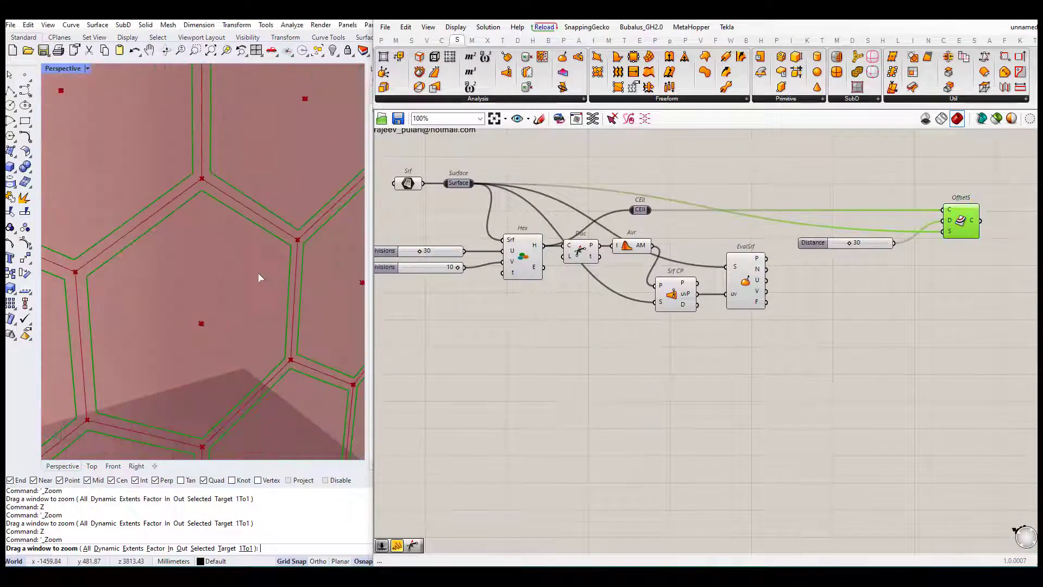
# Set the offset Distance slider to 67
pyautogui.scroll(7, 764, 272)
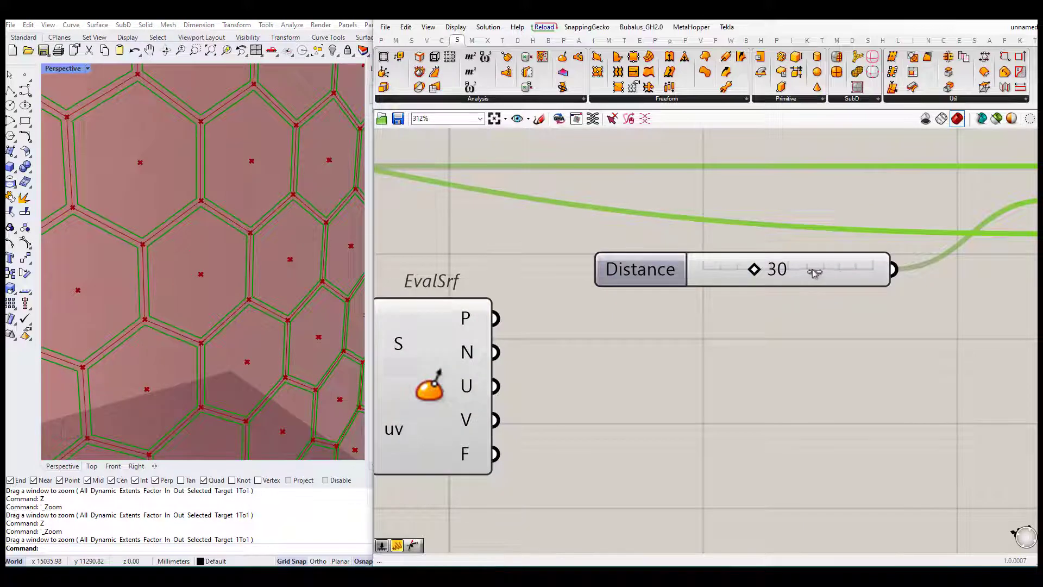
pyautogui.moveTo(756, 269); pyautogui.dragTo(813, 269)
pyautogui.scroll(-4, 560, 279)
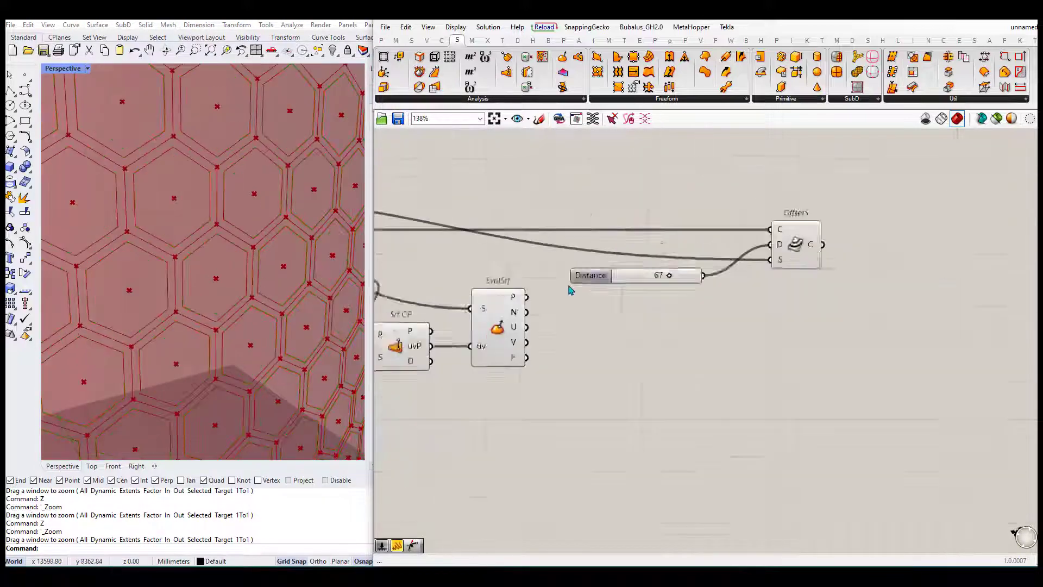
pyautogui.scroll(-3, 564, 247)
pyautogui.rightClick(676, 305)
pyautogui.click(510, 240)
pyautogui.scroll(-3, 172, 207)
pyautogui.scroll(3, 172, 207)
pyautogui.moveTo(977, 300); pyautogui.dragTo(886, 249, button='right')
pyautogui.rightClick(891, 260)
pyautogui.press('Escape')
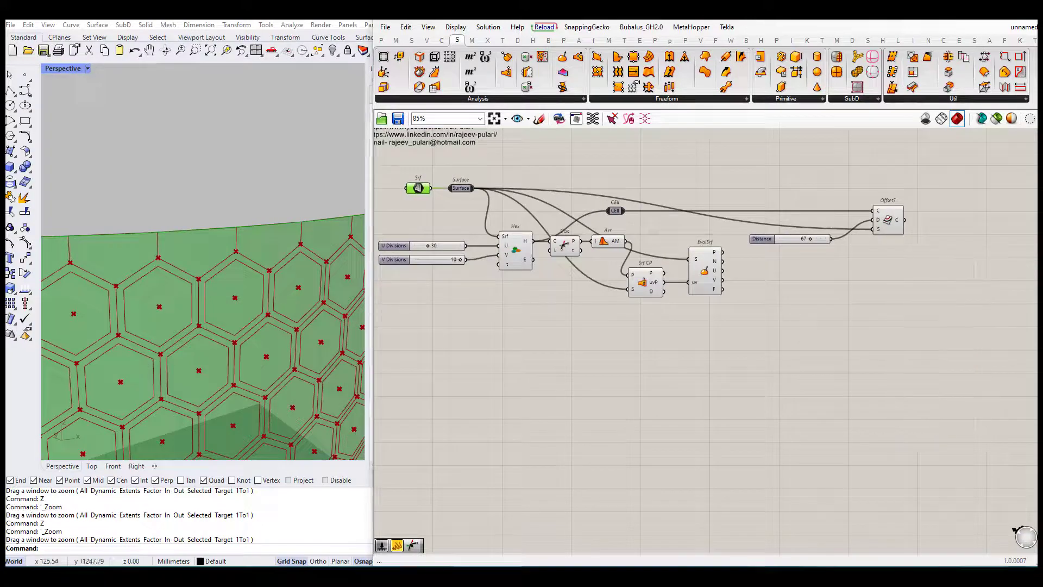
pyautogui.click(899, 277)
# Duplicate the whole chain from discontinuity and Cell relay to surface offset, placing the copy below the original
pyautogui.moveTo(851, 285); pyautogui.dragTo(841, 303, button='right')
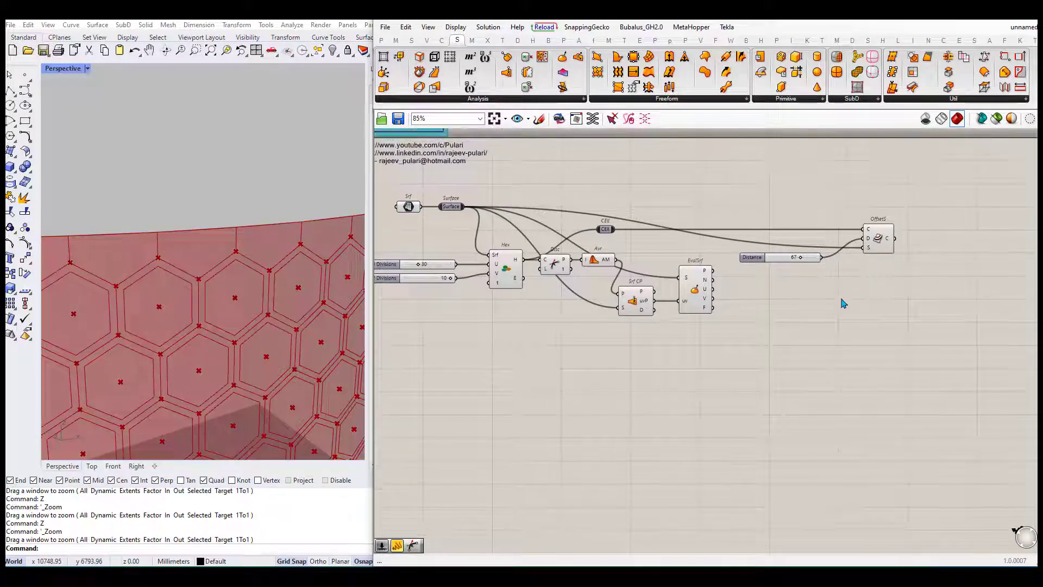
pyautogui.moveTo(541, 350); pyautogui.dragTo(913, 186)
pyautogui.keyDown('alt'); pyautogui.moveTo(600, 263); pyautogui.dragTo(621, 421); pyautogui.keyUp('alt')
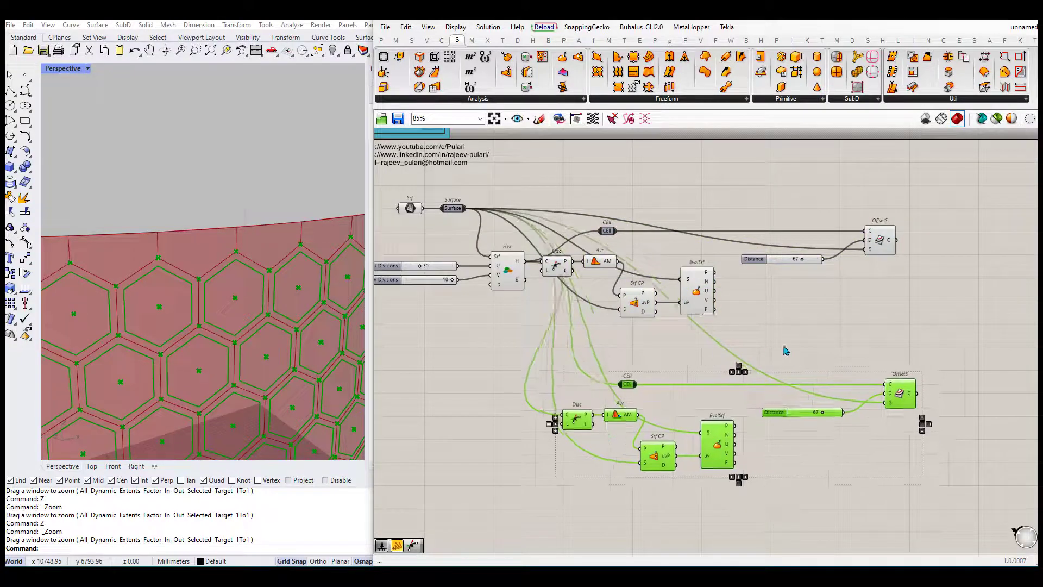
pyautogui.click(786, 351)
# Rewire the duplicated chain to take the edge cells from the Hex component's E output
pyautogui.scroll(1, 787, 351)
pyautogui.moveTo(602, 380); pyautogui.dragTo(608, 379, button='right')
pyautogui.press('Escape')
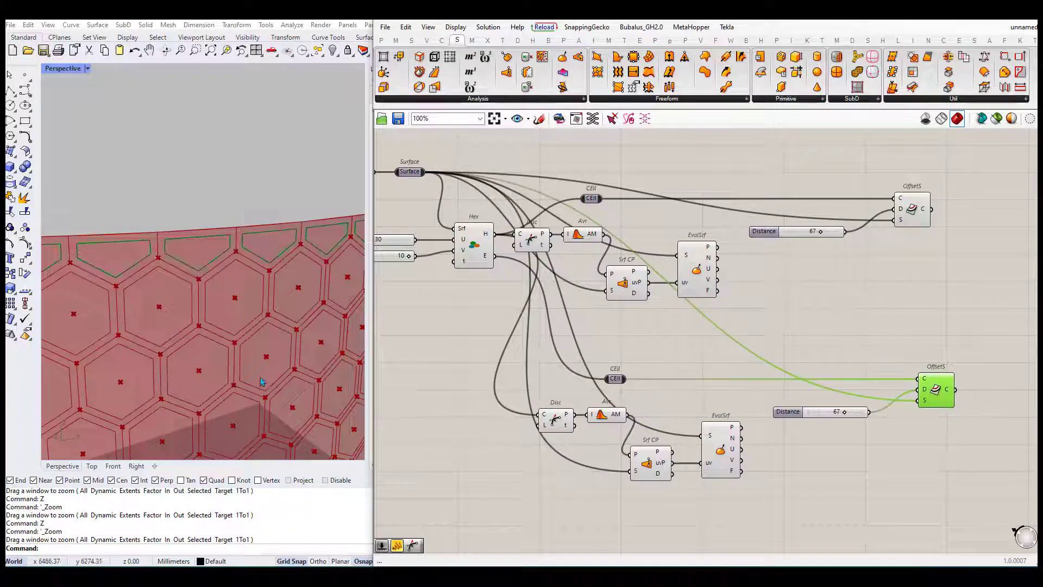
pyautogui.scroll(-5, 260, 382)
pyautogui.scroll(-2, 553, 311)
# Turn off the preview of the hex, discontinuity, average, closest-point and evaluate components, then check the edge-cell offsets on the surface
pyautogui.hotkey('ctrl', 'a')
pyautogui.middleClick(759, 451)
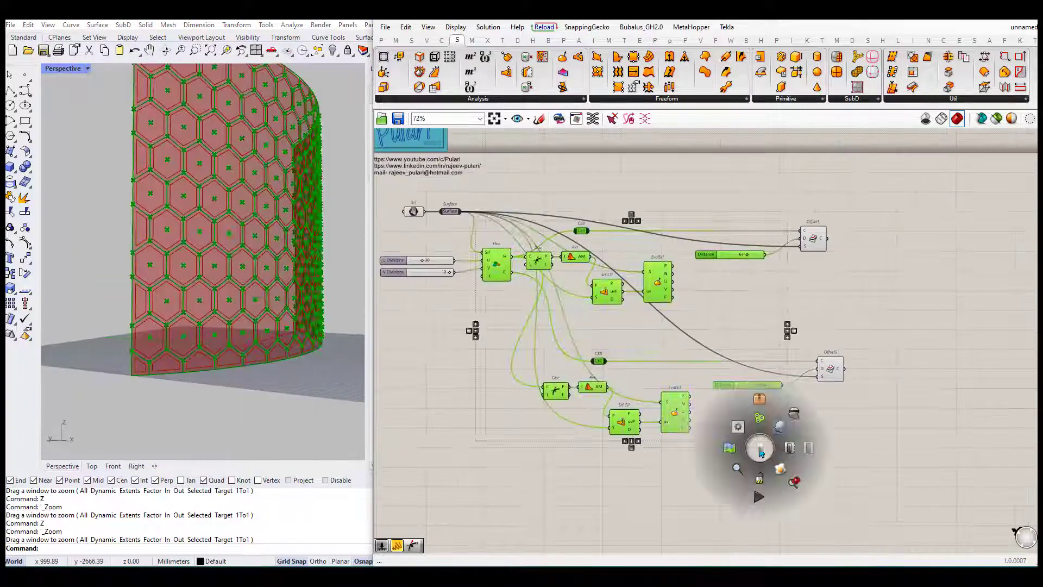
pyautogui.click(761, 453)
pyautogui.scroll(3, 210, 356)
pyautogui.click(831, 369)
pyautogui.scroll(3, 164, 206)
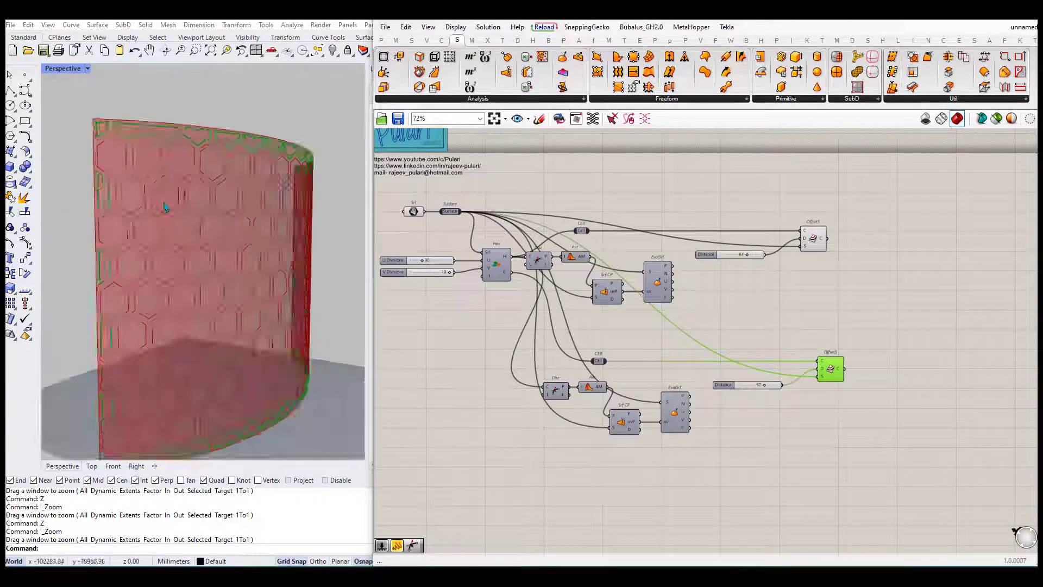
pyautogui.scroll(-5, 165, 206)
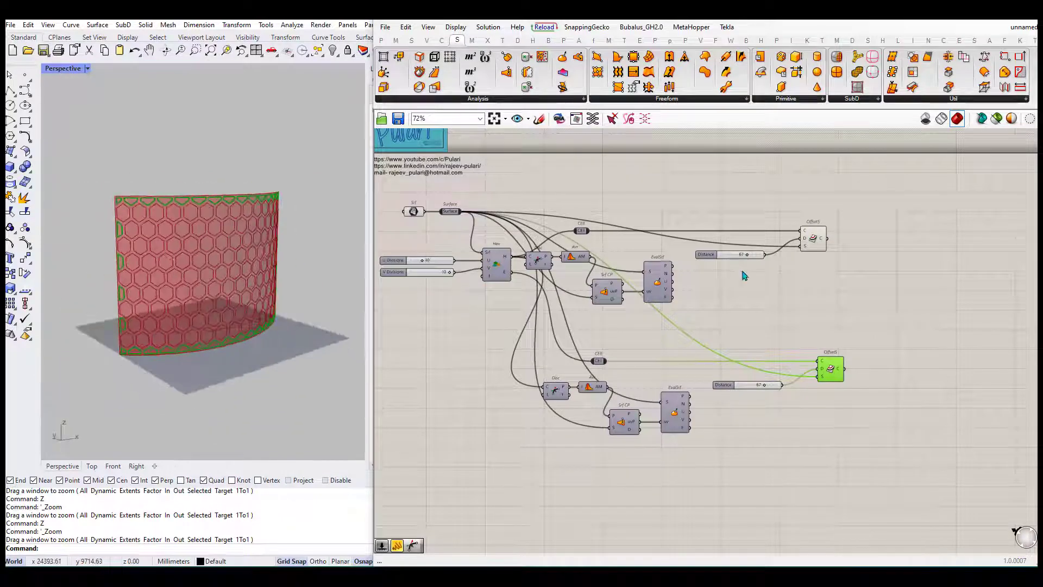
# Tidy the canvas by aligning the surface nodes and upper Distance slider and moving the duplicated chain closer to the original
pyautogui.click(706, 255)
pyautogui.scroll(2, 745, 275)
pyautogui.scroll(-2, 598, 245)
pyautogui.scroll(3, 521, 228)
pyautogui.moveTo(457, 209); pyautogui.dragTo(535, 235)
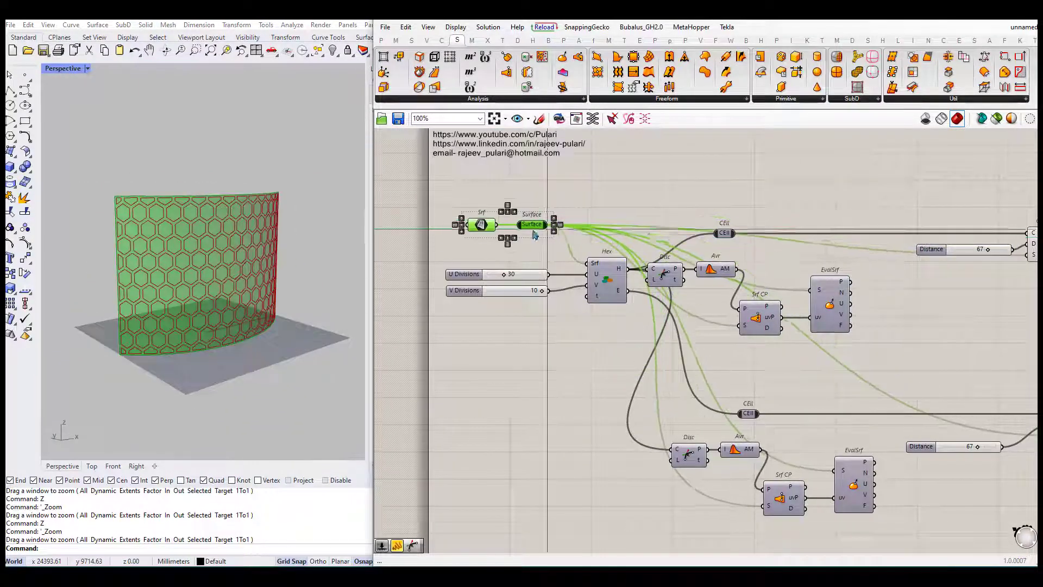
pyautogui.scroll(-2, 535, 235)
pyautogui.moveTo(522, 304); pyautogui.dragTo(848, 402)
pyautogui.click(869, 435)
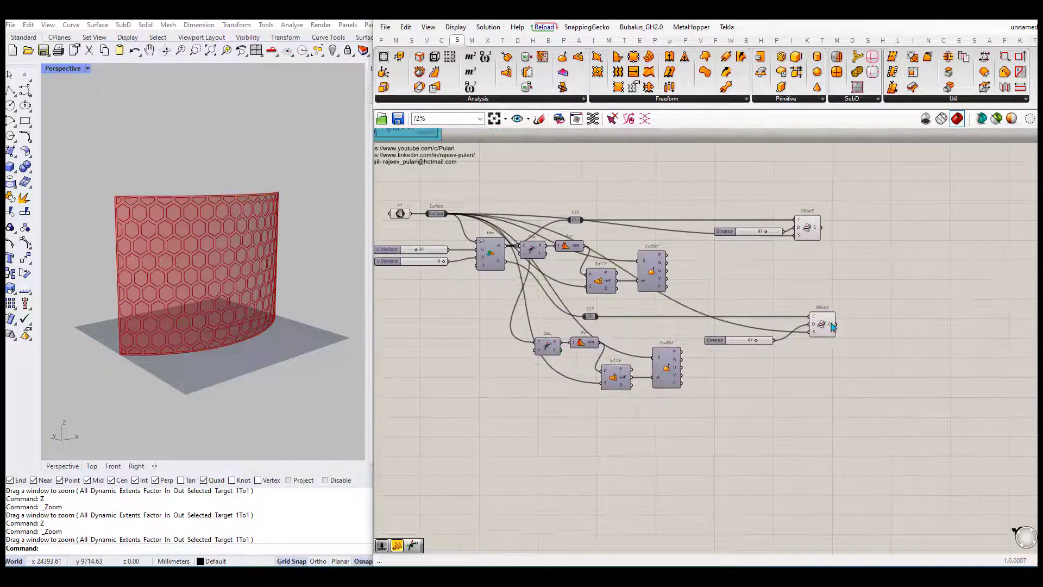
# Add a Rotate component and connect the upper offset's curve output to its geometry input
pyautogui.scroll(2, 471, 373)
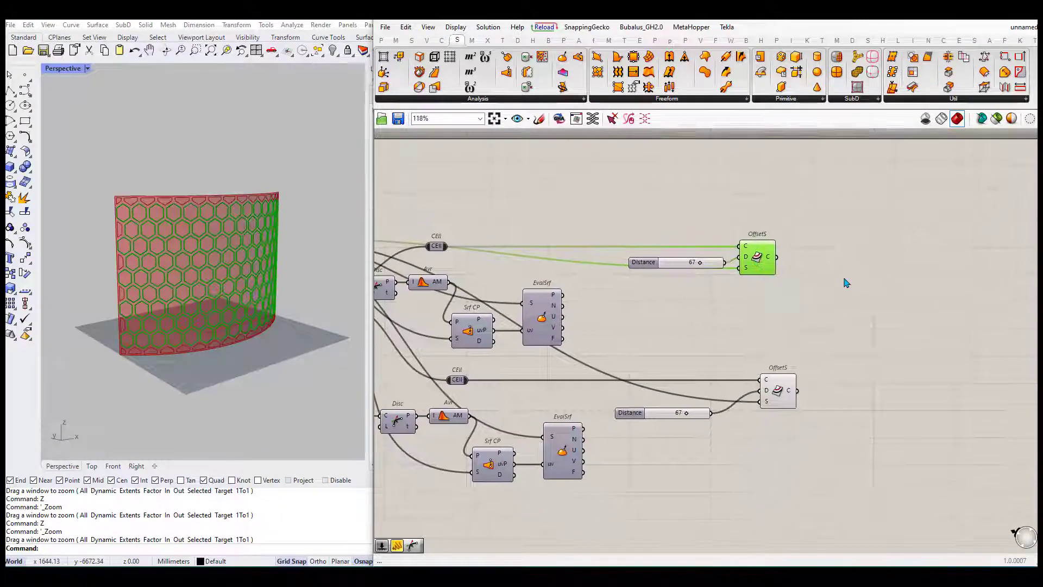
pyautogui.scroll(2, 846, 281)
pyautogui.doubleClick(848, 266)
pyautogui.write('rot')
pyautogui.click(829, 254)
pyautogui.scroll(3, 788, 256)
pyautogui.moveTo(734, 237); pyautogui.dragTo(861, 239)
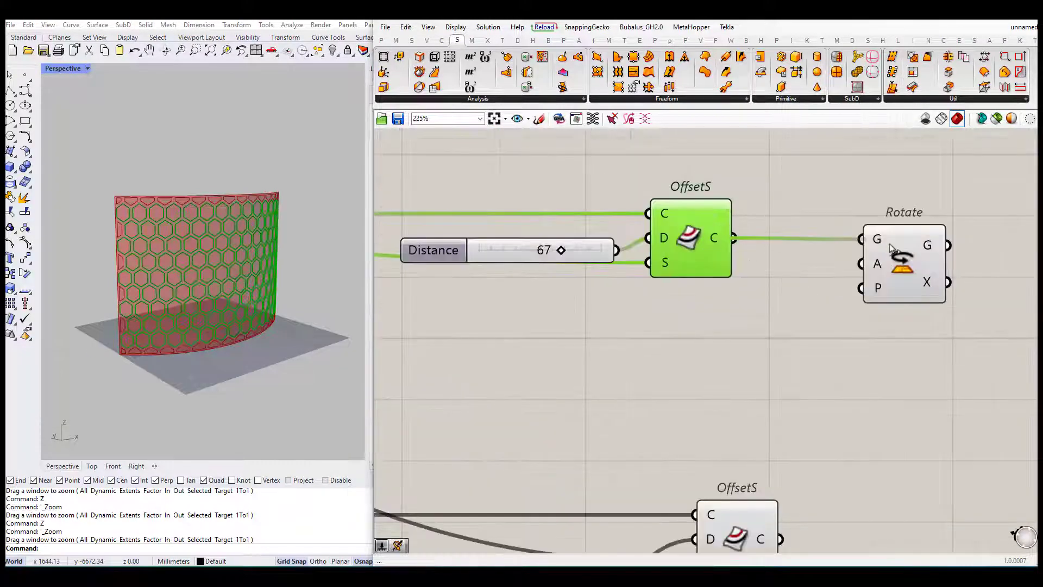
# Create a slider ranging from 0 to 15, set Rotate's angle input to degrees, and connect the slider to it
pyautogui.doubleClick(668, 315)
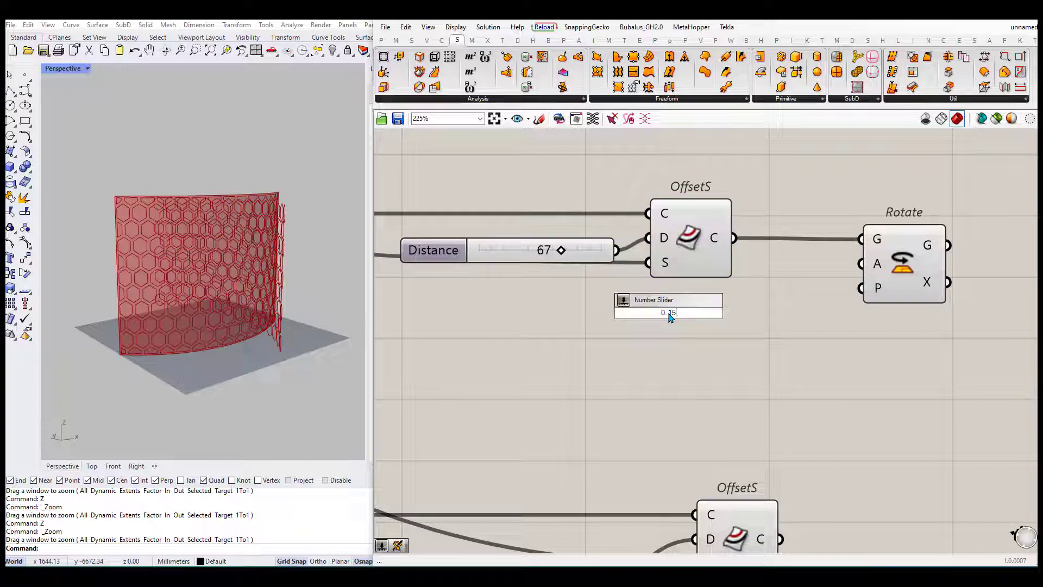
pyautogui.write('0..15')
pyautogui.press('Return')
pyautogui.rightClick(869, 265)
pyautogui.click(902, 339)
pyautogui.moveTo(771, 313); pyautogui.dragTo(843, 265)
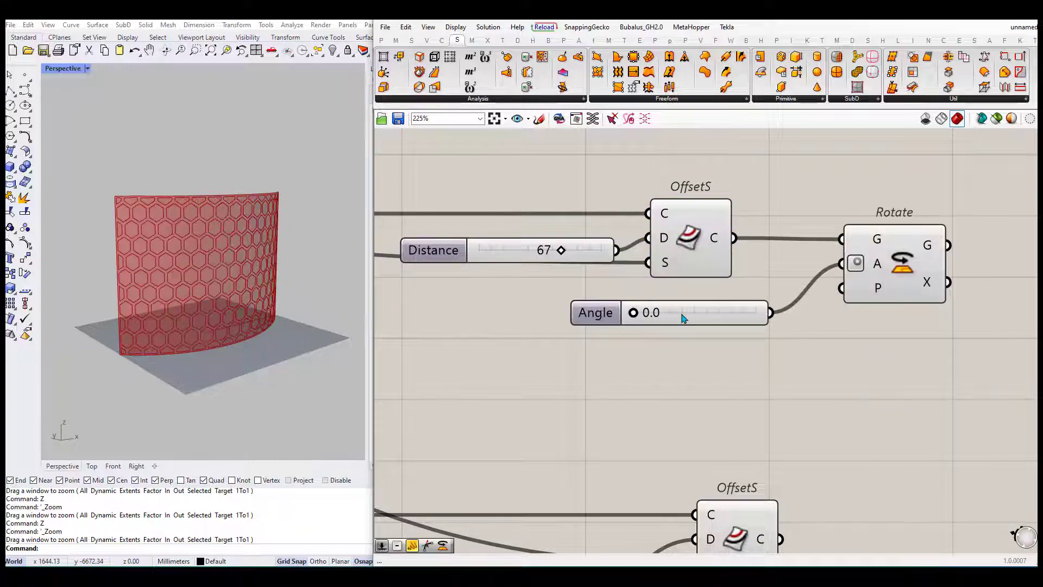
# Try feeding Evaluate Surface's point output P into Rotate's plane input, with the Angle slider at 15
pyautogui.scroll(-3, 530, 342)
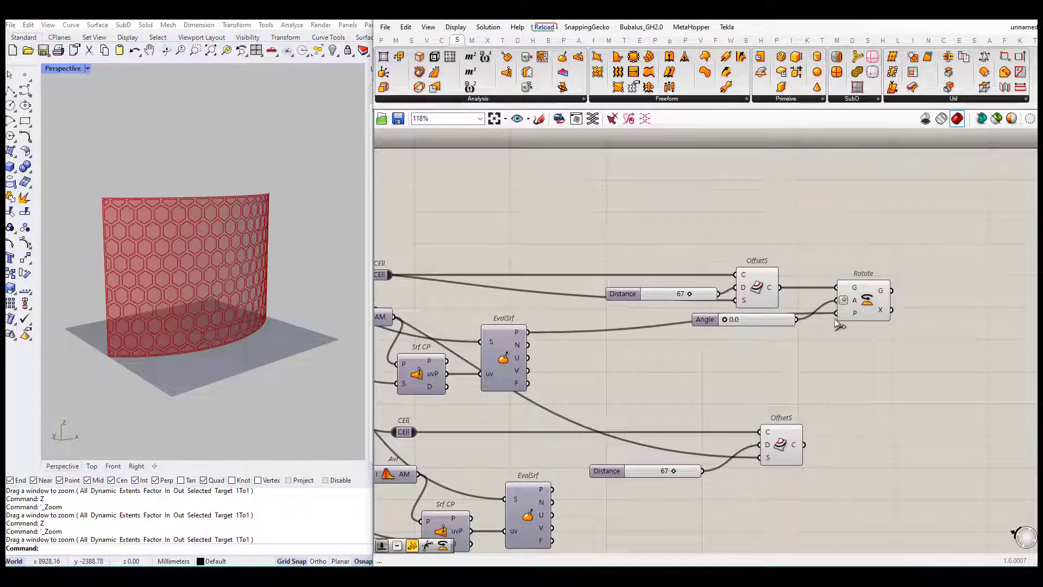
pyautogui.click(861, 304)
pyautogui.scroll(3, 660, 326)
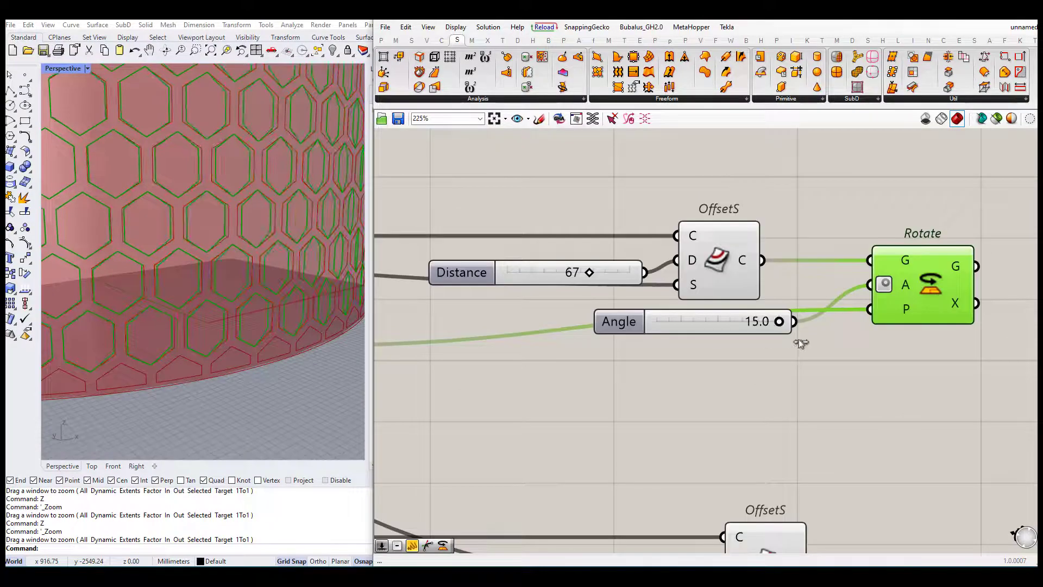
pyautogui.moveTo(779, 321)
pyautogui.mouseDown()
pyautogui.moveTo(701, 323)
pyautogui.moveTo(785, 321)
pyautogui.mouseUp()
pyautogui.scroll(-3, 217, 261)
pyautogui.scroll(3, 263, 293)
# Connect the upper Evaluate Surface's frame output F to Rotate's plane input in place of the point
pyautogui.scroll(-4, 619, 314)
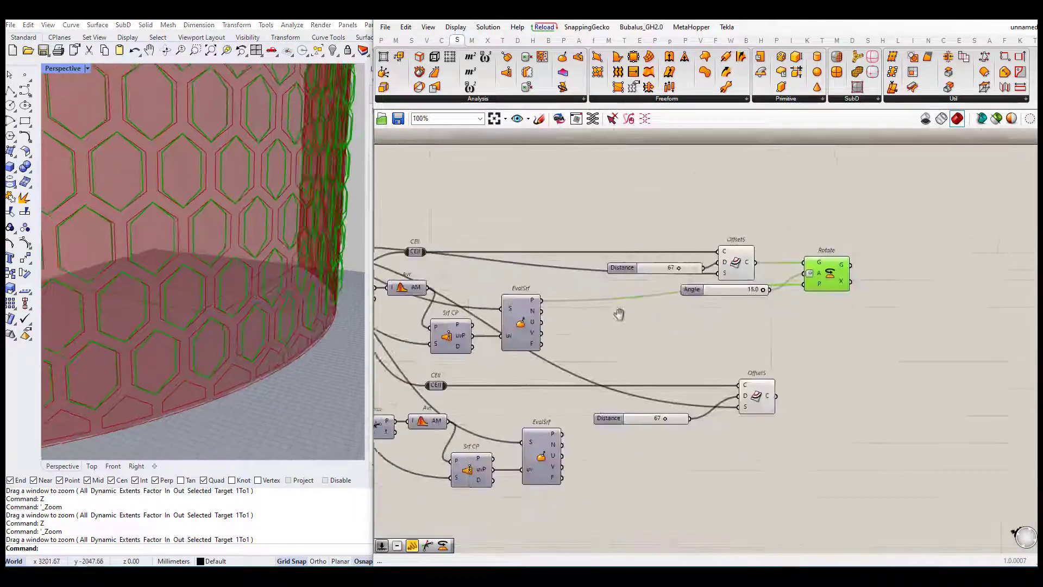
pyautogui.moveTo(542, 344); pyautogui.dragTo(803, 284)
pyautogui.scroll(2, 774, 290)
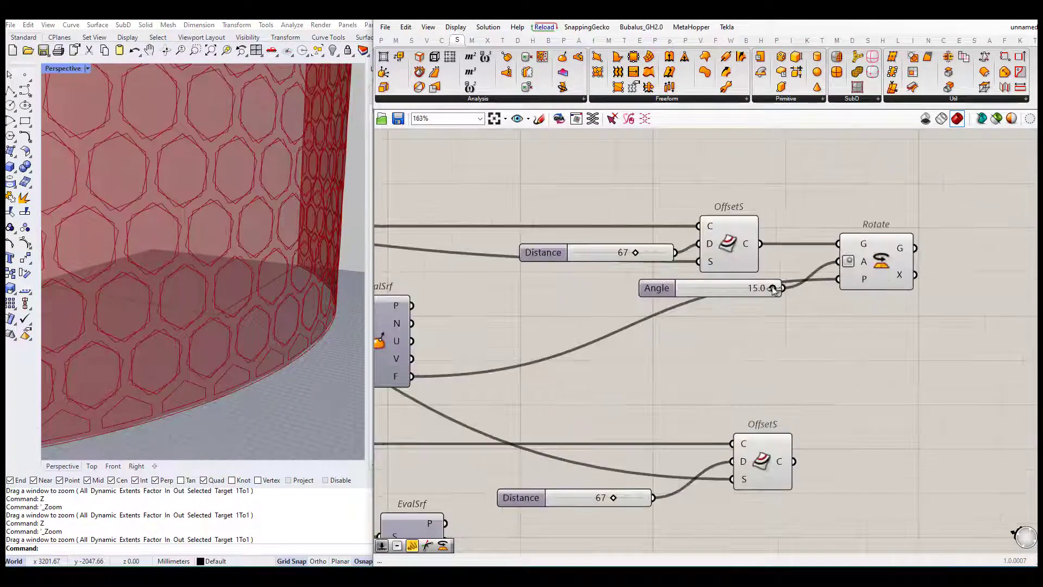
# Move the upper offset and its Distance slider higher on the canvas, and set the rotation Angle slider to 8.0
pyautogui.moveTo(766, 180); pyautogui.dragTo(514, 275)
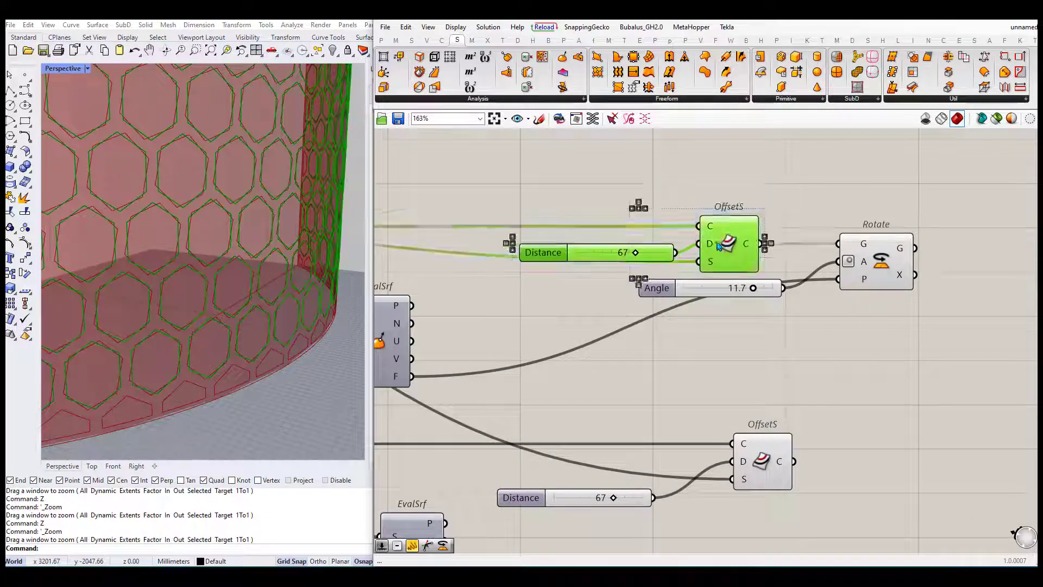
pyautogui.moveTo(728, 245); pyautogui.dragTo(739, 163)
pyautogui.scroll(-3, 669, 245)
pyautogui.scroll(2, 669, 245)
pyautogui.moveTo(680, 242); pyautogui.dragTo(669, 242)
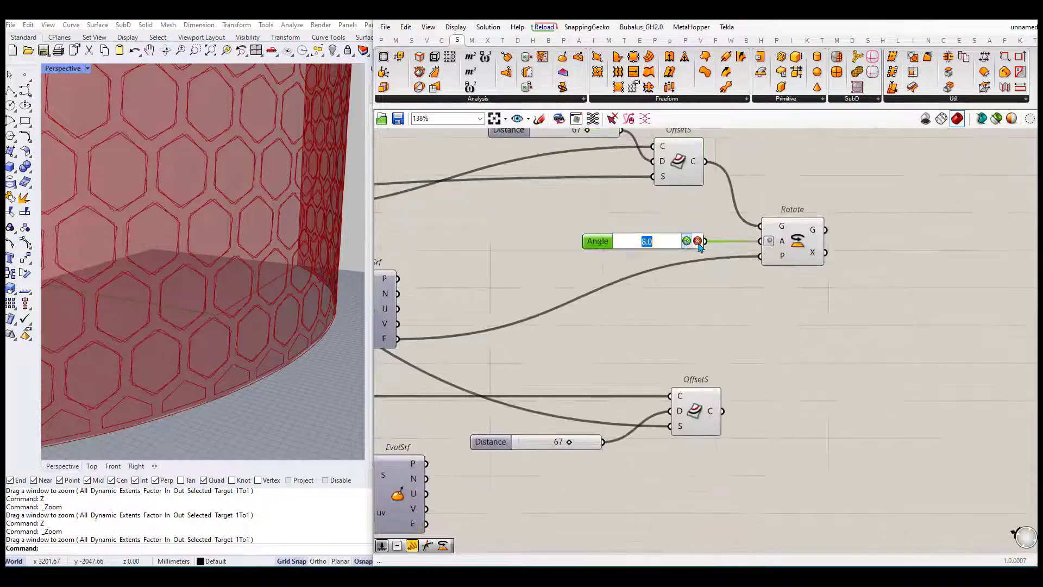
pyautogui.press('Return')
# Move the upper Cell relay up so it lines up with the upper offset's curve input
pyautogui.scroll(-4, 699, 245)
pyautogui.moveTo(567, 258); pyautogui.dragTo(640, 265, button='right')
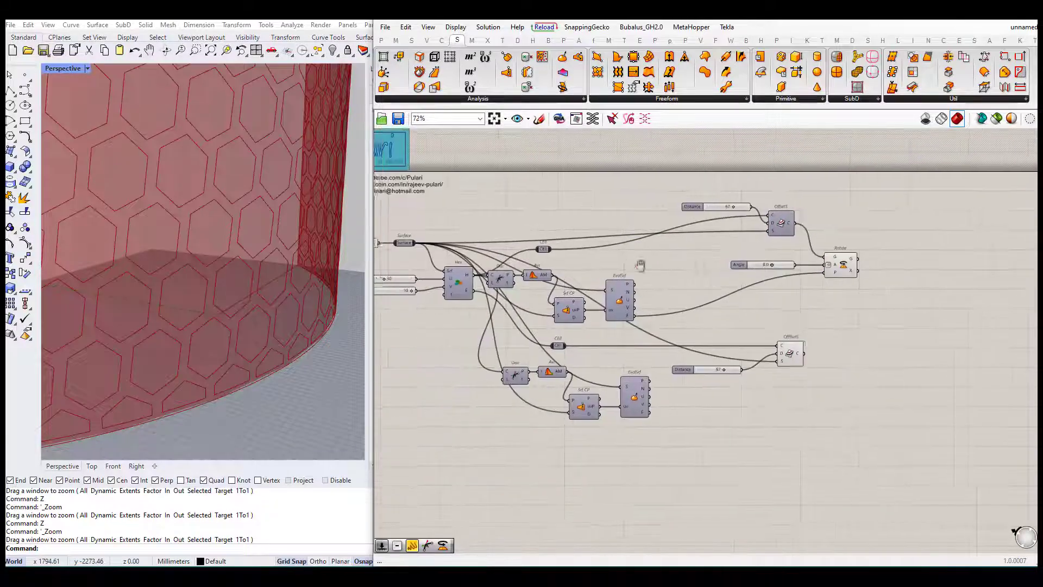
pyautogui.scroll(1, 514, 248)
pyautogui.moveTo(513, 248); pyautogui.dragTo(517, 205)
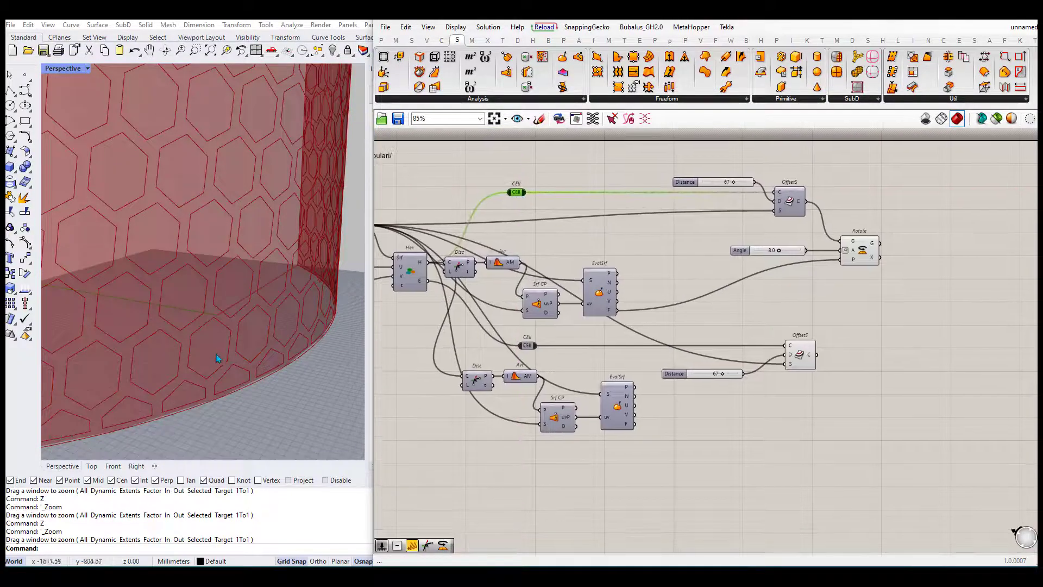
# Add an Explode component beside the upper surface offset and feed it the hexagonal cells from the Hex component
pyautogui.scroll(-5, 252, 284)
pyautogui.moveTo(233, 272); pyautogui.dragTo(271, 285, button='right')
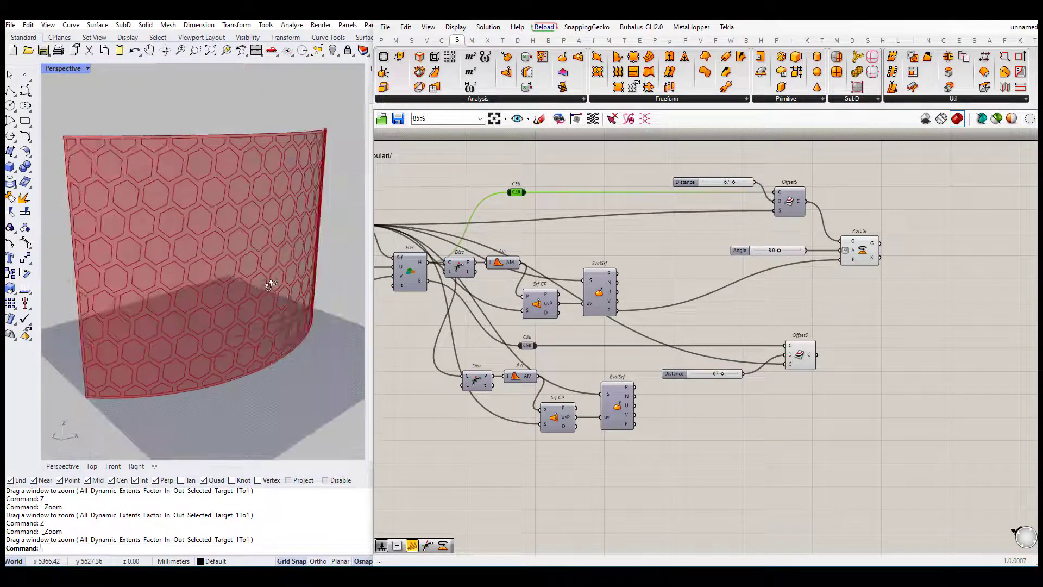
pyautogui.moveTo(876, 283); pyautogui.dragTo(741, 324, button='right')
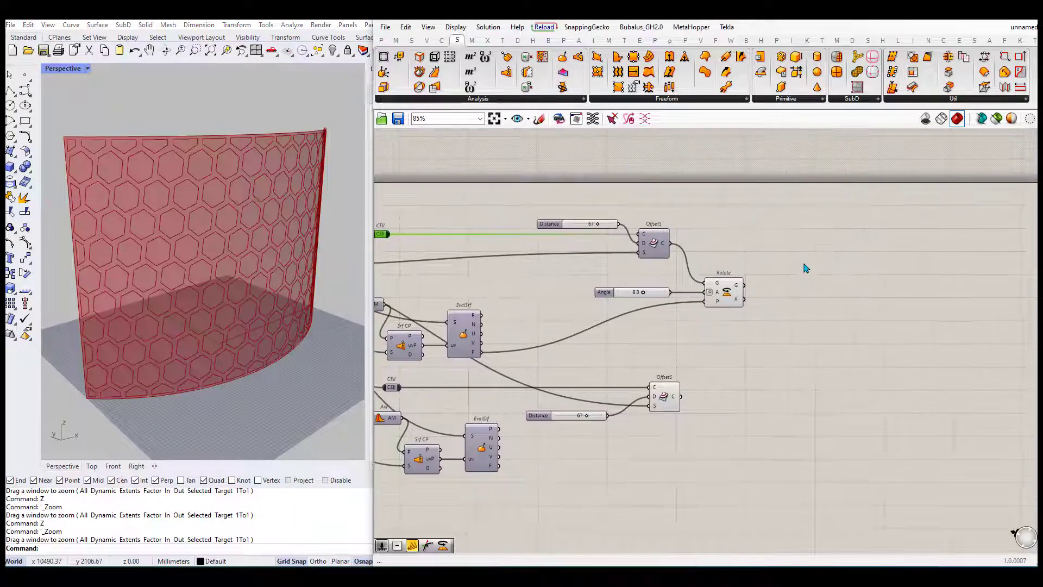
pyautogui.press('Return')
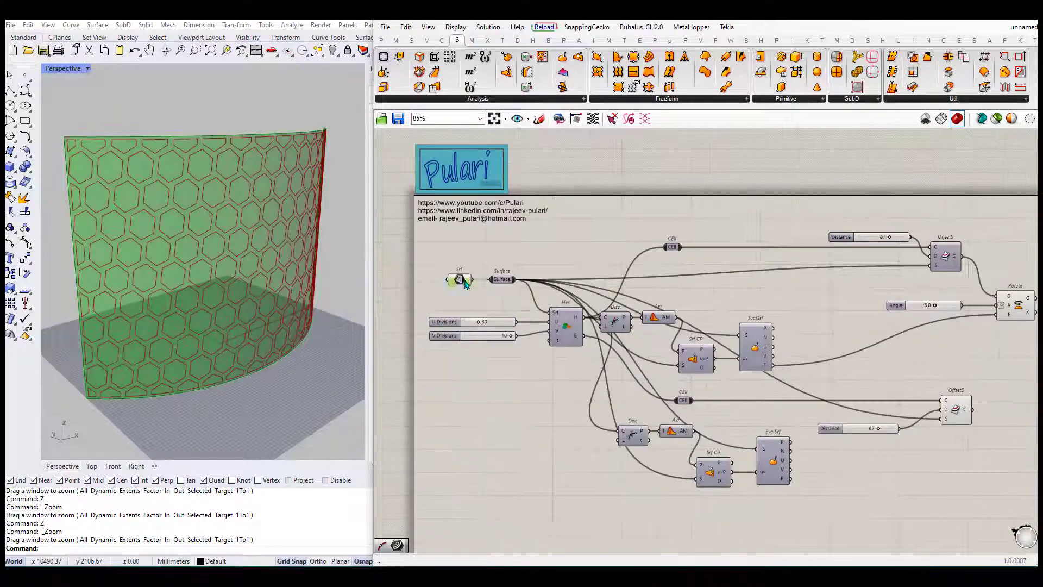
pyautogui.scroll(-2, 745, 283)
pyautogui.moveTo(816, 302); pyautogui.dragTo(842, 286)
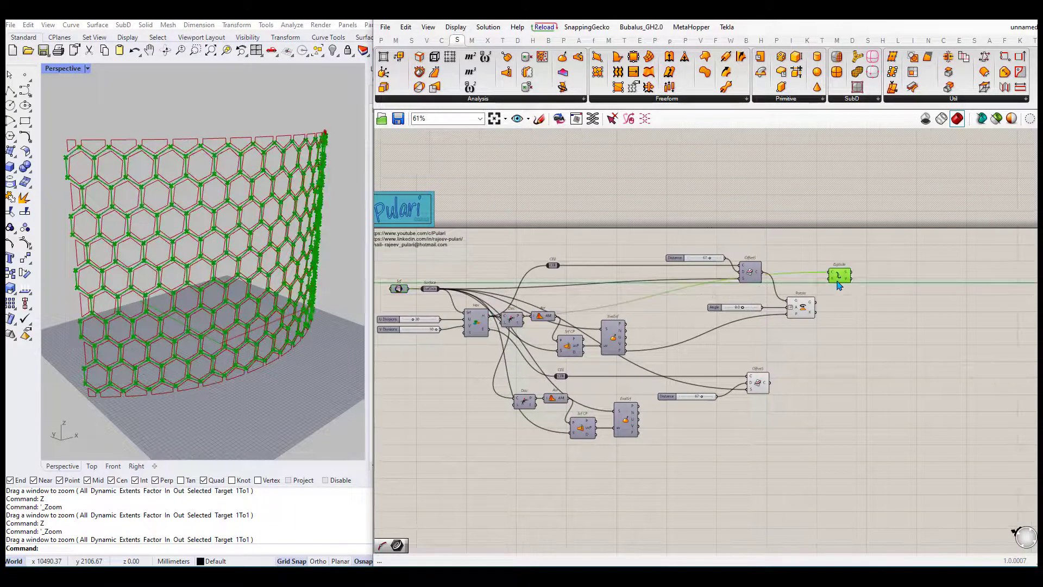
# Place a second Explode below the first and connect Rotate's geometry output G to its curve input
pyautogui.scroll(2, 837, 291)
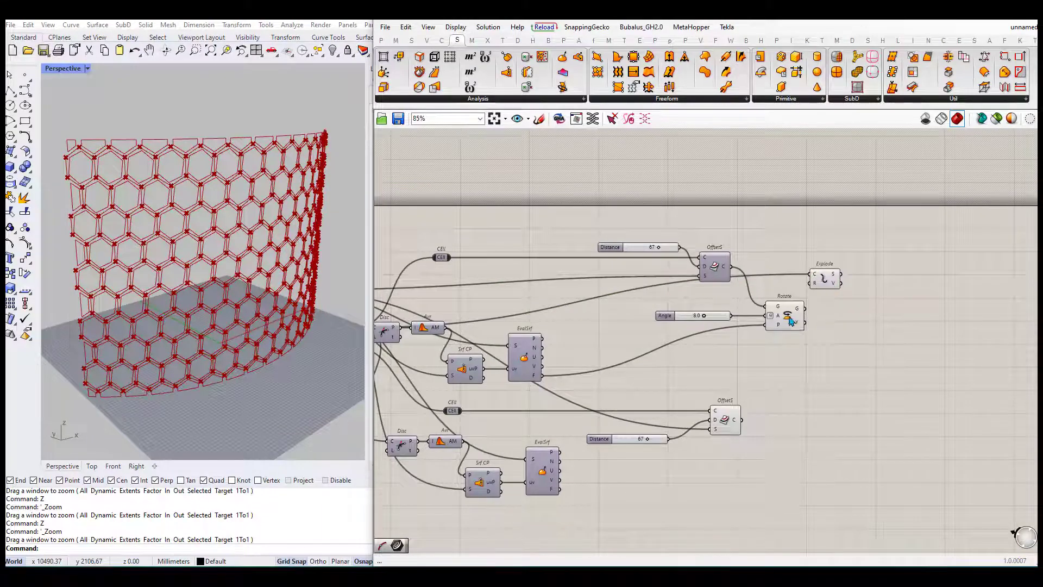
pyautogui.click(825, 287)
pyautogui.moveTo(862, 300); pyautogui.dragTo(868, 271)
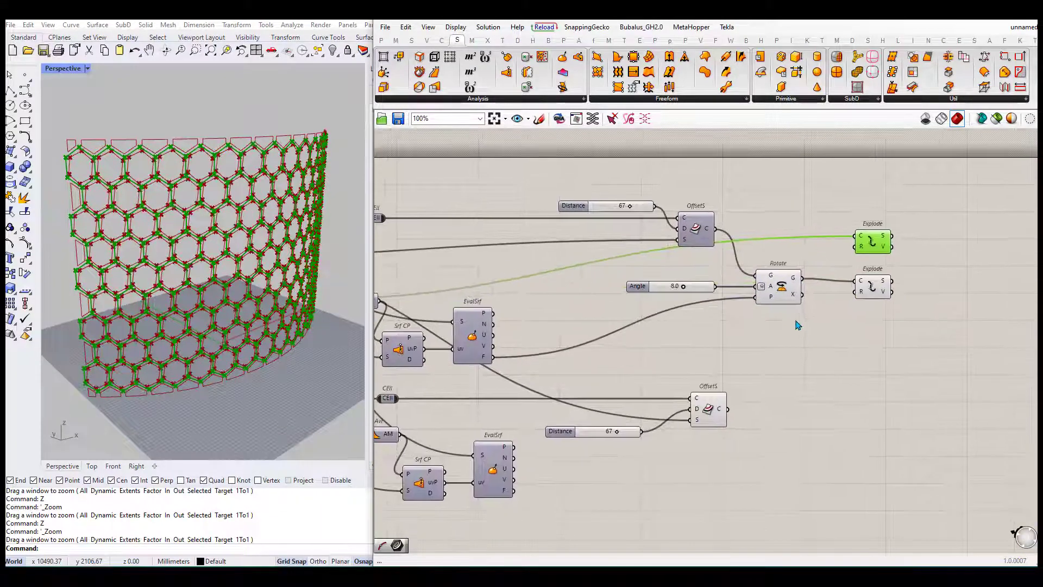
pyautogui.click(776, 284)
pyautogui.scroll(1, 799, 321)
# Add a Ruled Surface and connect the segment outputs of the upper and lower Explode to its A and B inputs
pyautogui.moveTo(817, 320); pyautogui.dragTo(758, 232)
pyautogui.doubleClick(796, 250)
pyautogui.write('ruled')
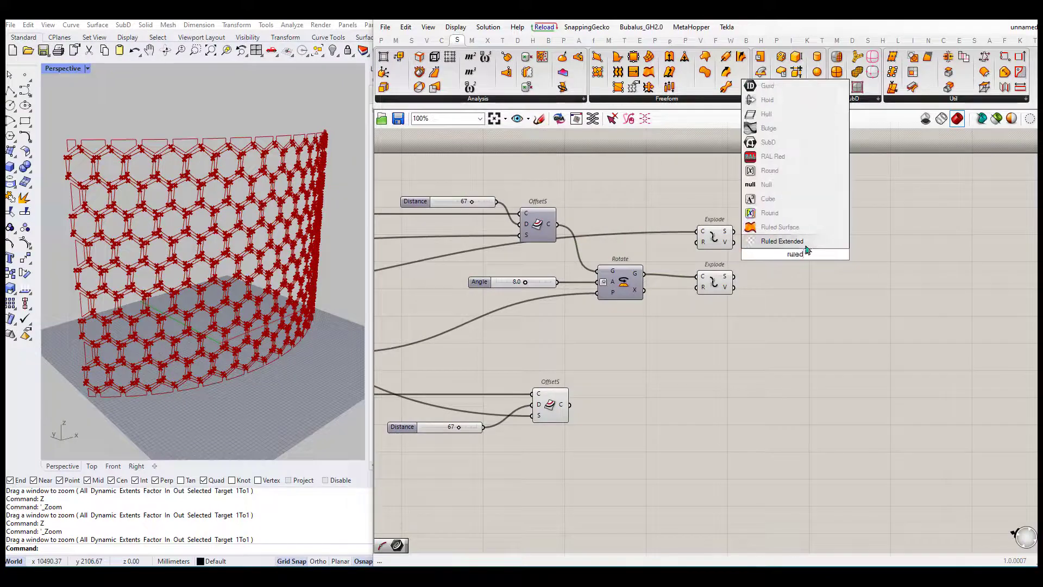
pyautogui.click(792, 239)
pyautogui.scroll(3, 800, 257)
pyautogui.scroll(5, 248, 296)
pyautogui.scroll(-3, 248, 296)
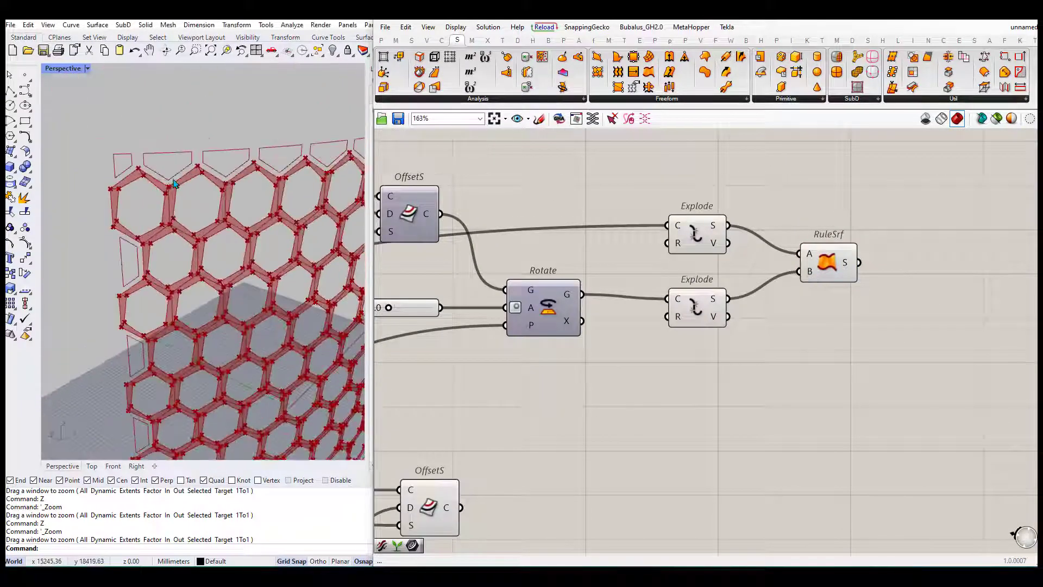
pyautogui.scroll(3, 248, 296)
# Hide the preview of the two Explode components so only the ruled surfaces show on the hexagonal cells
pyautogui.moveTo(652, 343); pyautogui.dragTo(741, 204)
pyautogui.middleClick(704, 223)
pyautogui.scroll(-5, 243, 259)
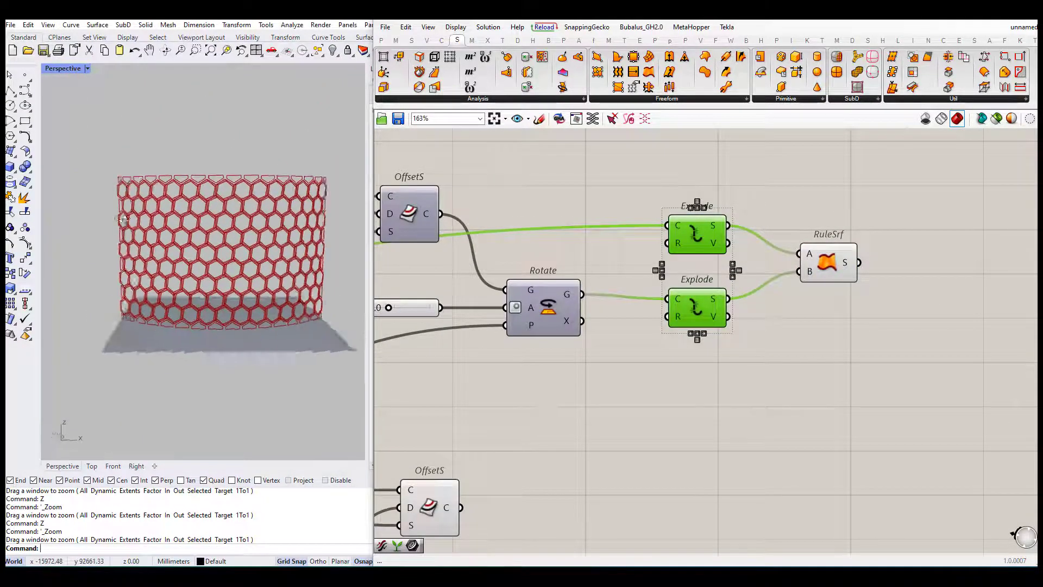
pyautogui.scroll(3, 163, 228)
pyautogui.scroll(-3, 217, 239)
pyautogui.scroll(5, 203, 293)
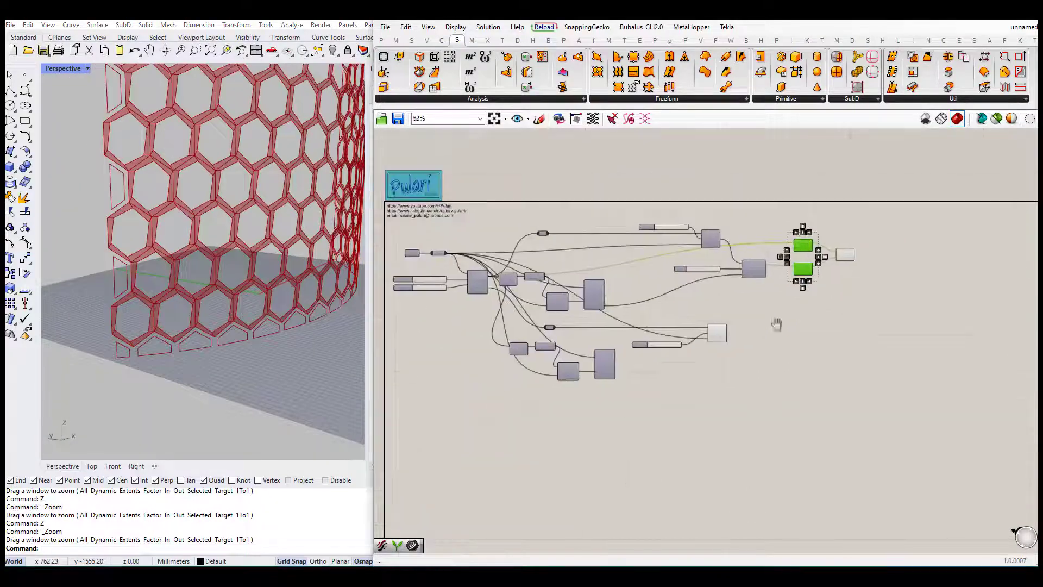
# Duplicate the Explode and Ruled Surface group below, feeding it the Hex edge cells (E) and the lower offset's curves
pyautogui.scroll(3, 717, 292)
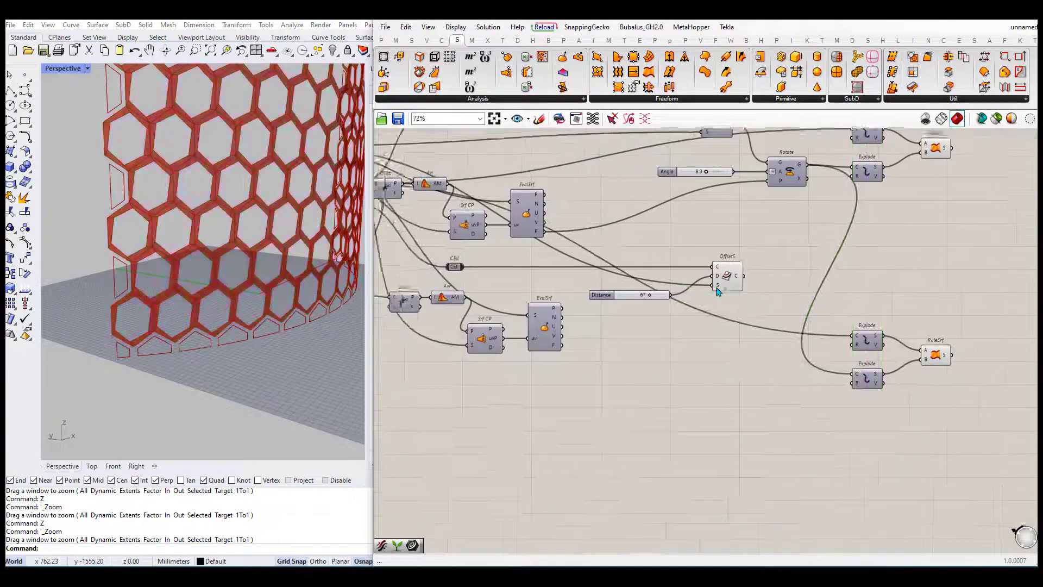
pyautogui.scroll(-2, 717, 292)
pyautogui.click(727, 282)
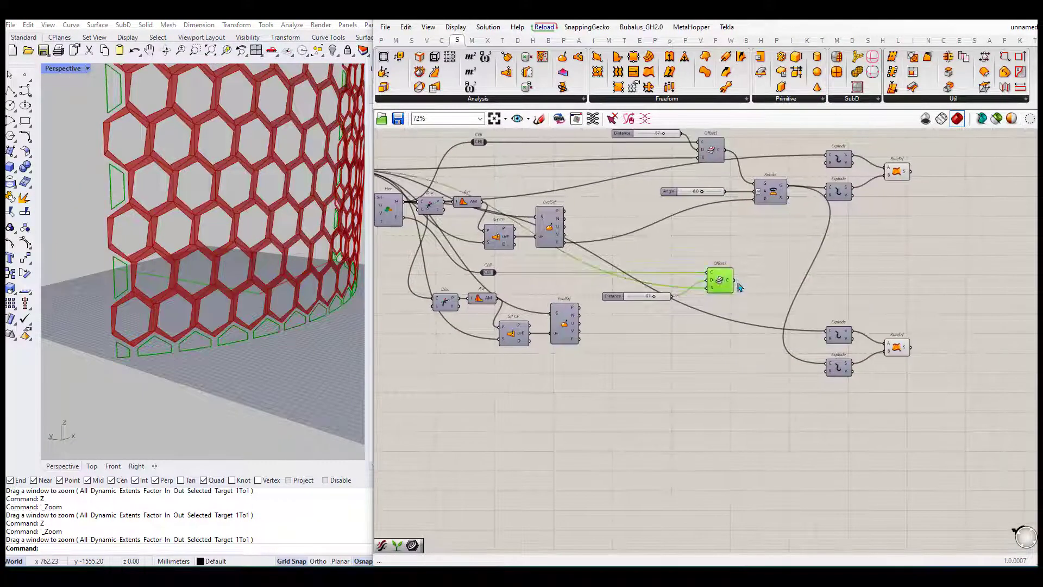
pyautogui.moveTo(830, 370); pyautogui.dragTo(828, 369)
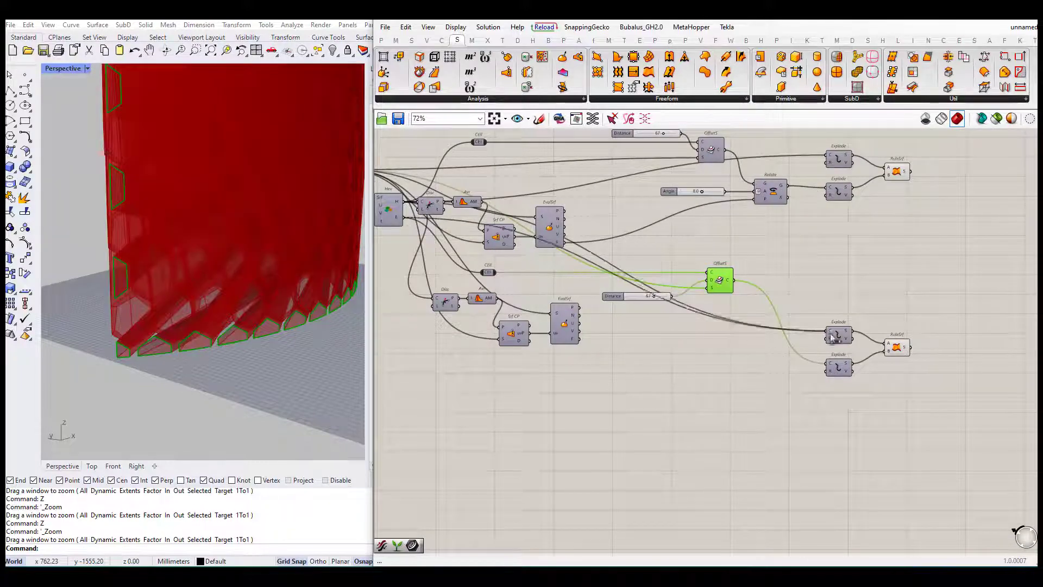
# Examine the ruled frames around the hexagonal and edge cells across the whole curved surface
pyautogui.scroll(-10, 203, 261)
pyautogui.click(882, 237)
pyautogui.press('z')
pyautogui.press('Return')
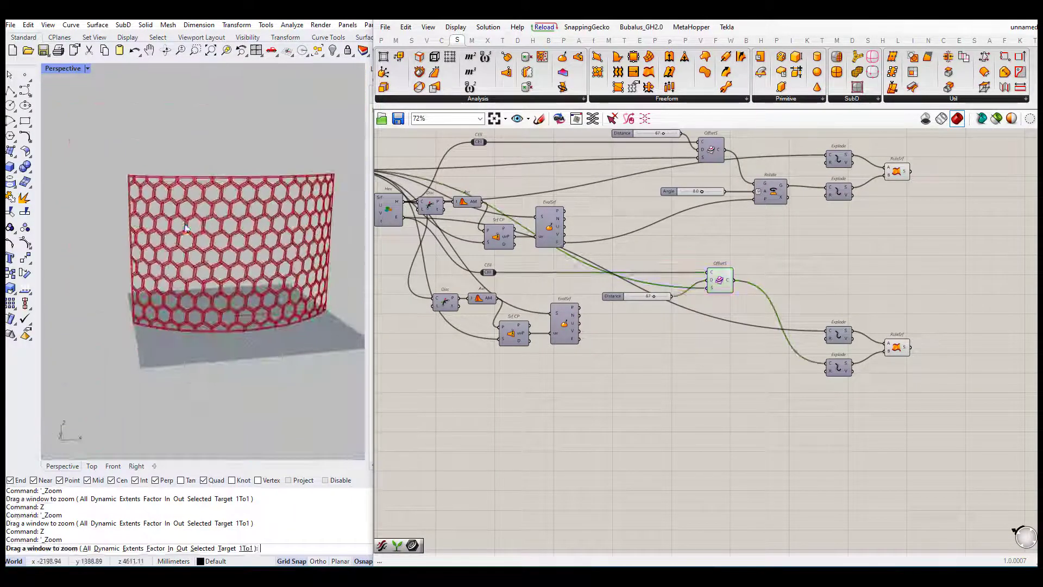
pyautogui.scroll(5, 185, 227)
pyautogui.scroll(-5, 185, 227)
pyautogui.moveTo(218, 239); pyautogui.dragTo(230, 246, button='right')
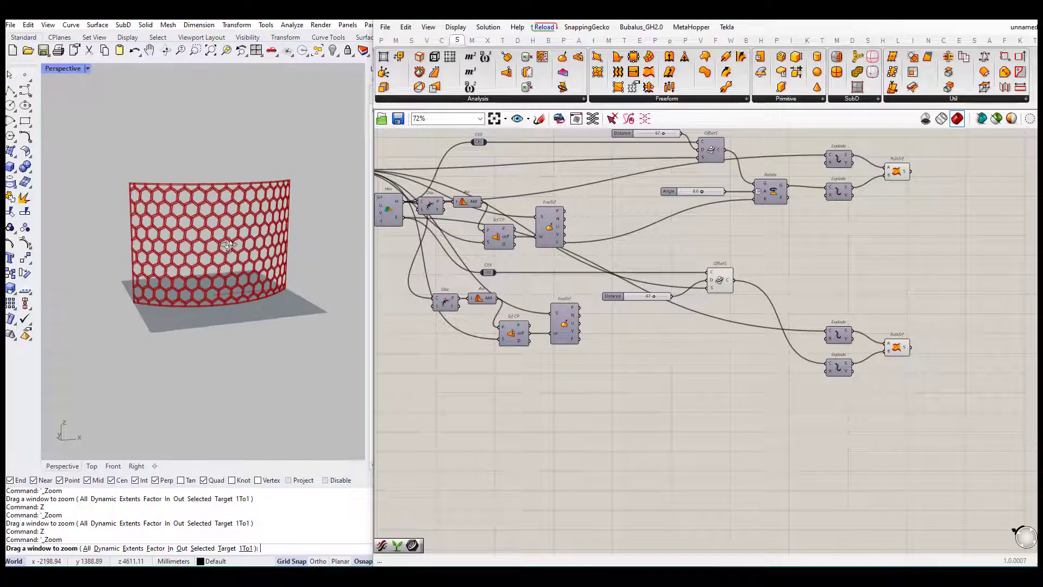
pyautogui.scroll(5, 228, 248)
pyautogui.press('Escape')
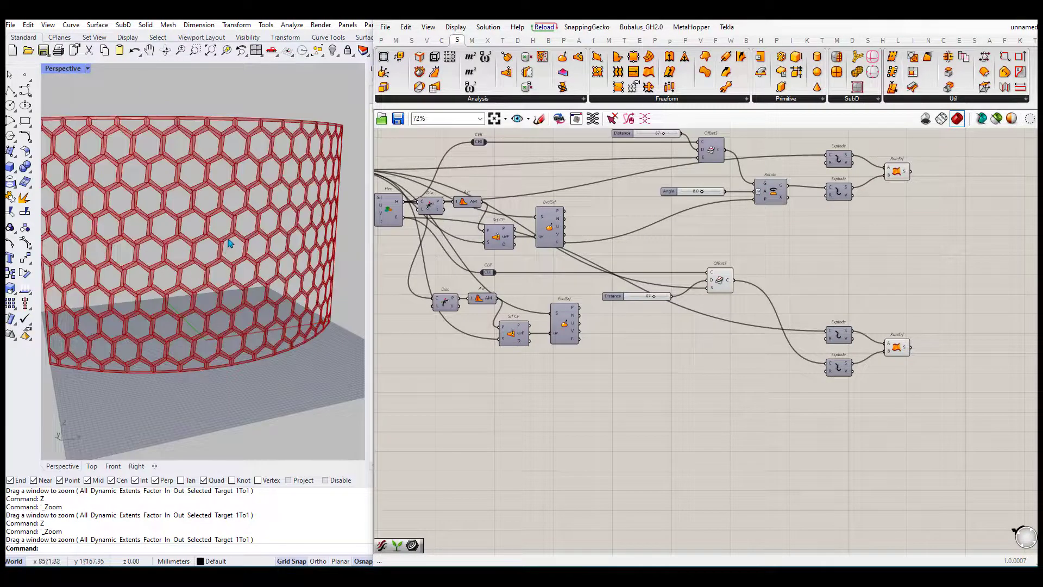
# Hide the lower offset's preview and move the lower Explode and Ruled Surface group up, closer to the upper group
pyautogui.scroll(-1, 924, 304)
pyautogui.moveTo(891, 374); pyautogui.dragTo(837, 320)
pyautogui.moveTo(972, 310); pyautogui.dragTo(839, 318)
pyautogui.middleClick(757, 284)
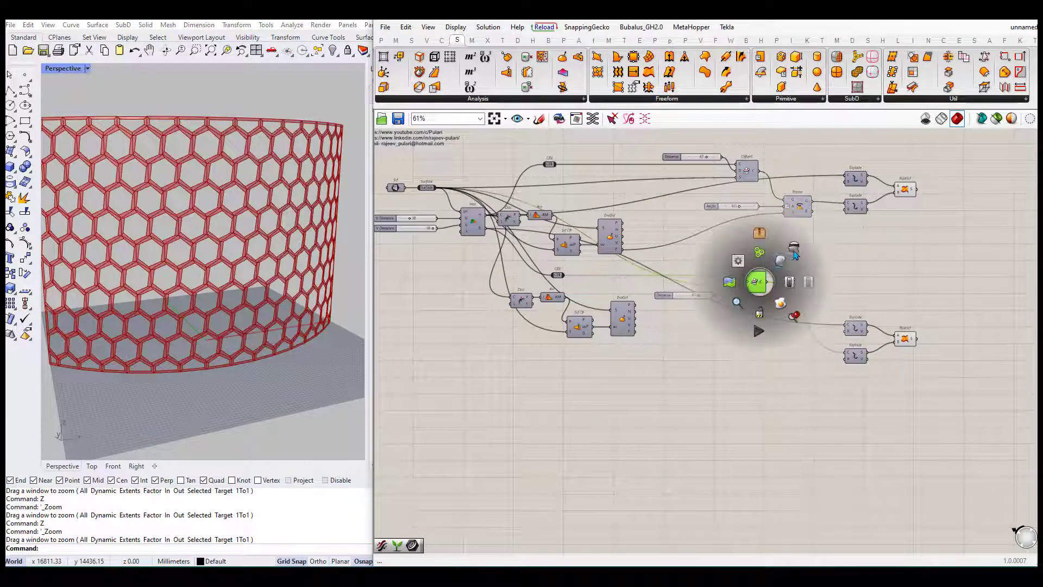
pyautogui.moveTo(922, 334); pyautogui.dragTo(882, 339, button='right')
pyautogui.scroll(2, 760, 326)
# Move the upper Distance slider between the two offsets, connect it to the lower offset's distance input too, and delete the spare slider
pyautogui.moveTo(699, 170); pyautogui.dragTo(652, 273)
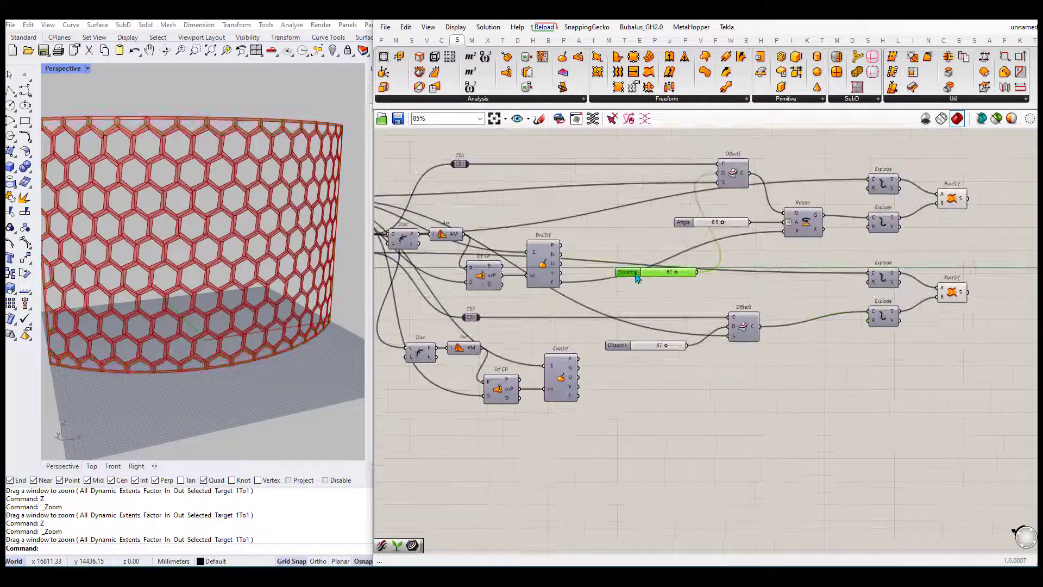
pyautogui.scroll(3, 692, 331)
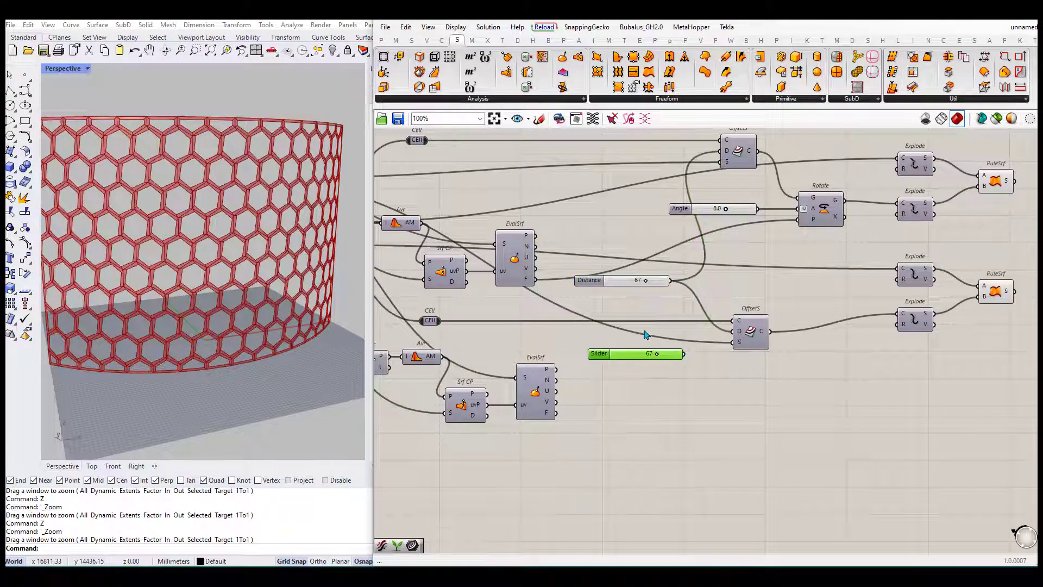
pyautogui.scroll(4, 636, 280)
# Set the shared offset Distance slider to 93 and check the wider frames on the model
pyautogui.moveTo(596, 279); pyautogui.dragTo(574, 284)
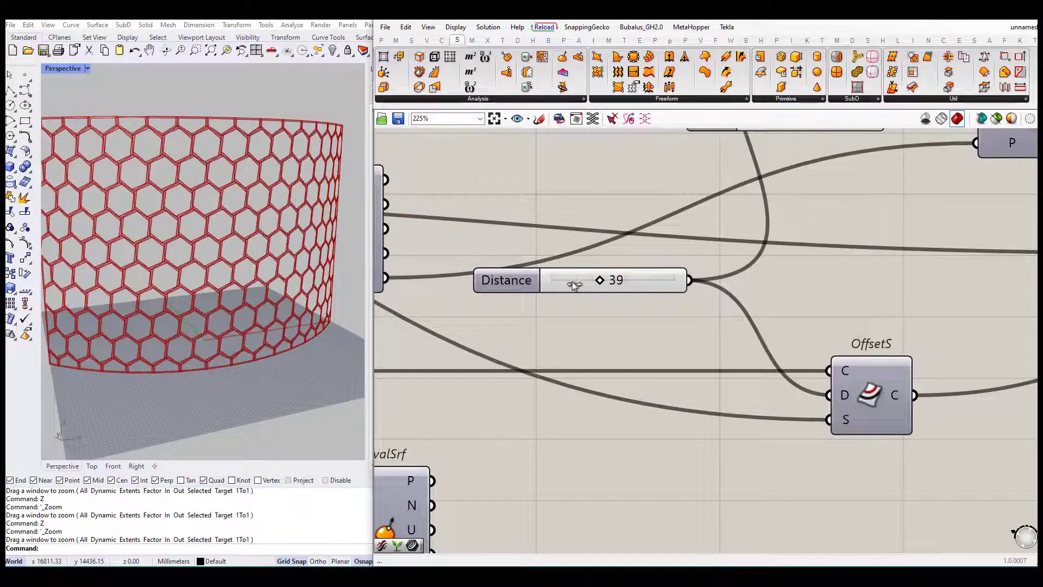
pyautogui.moveTo(659, 288); pyautogui.dragTo(663, 288)
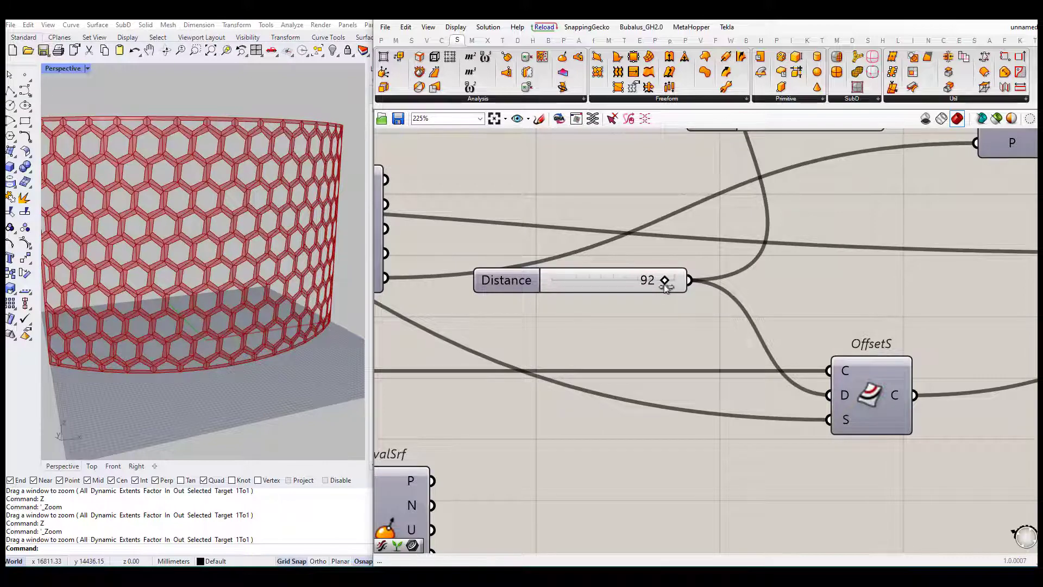
pyautogui.scroll(5, 234, 261)
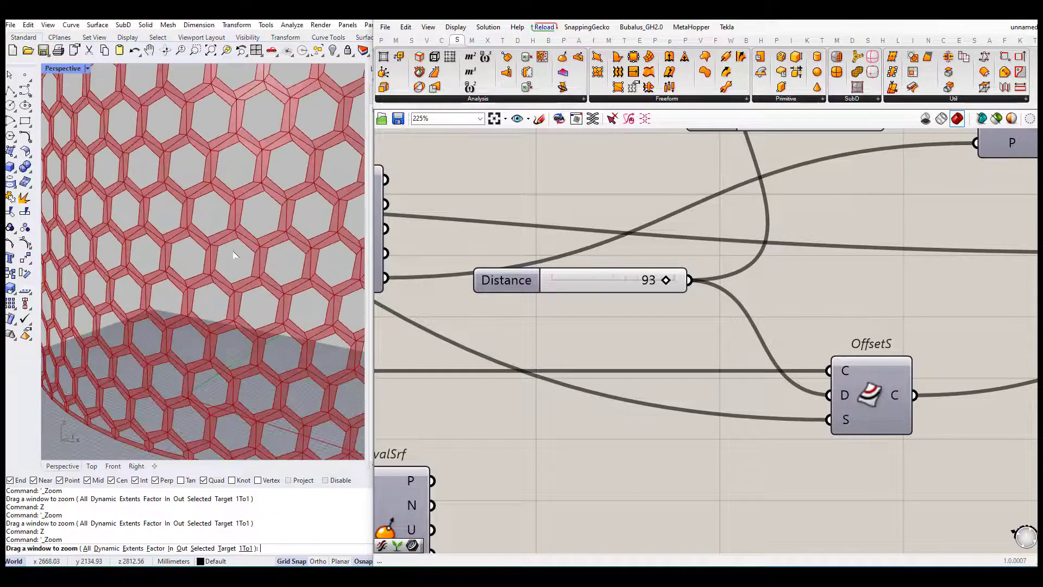
pyautogui.scroll(-10, 254, 261)
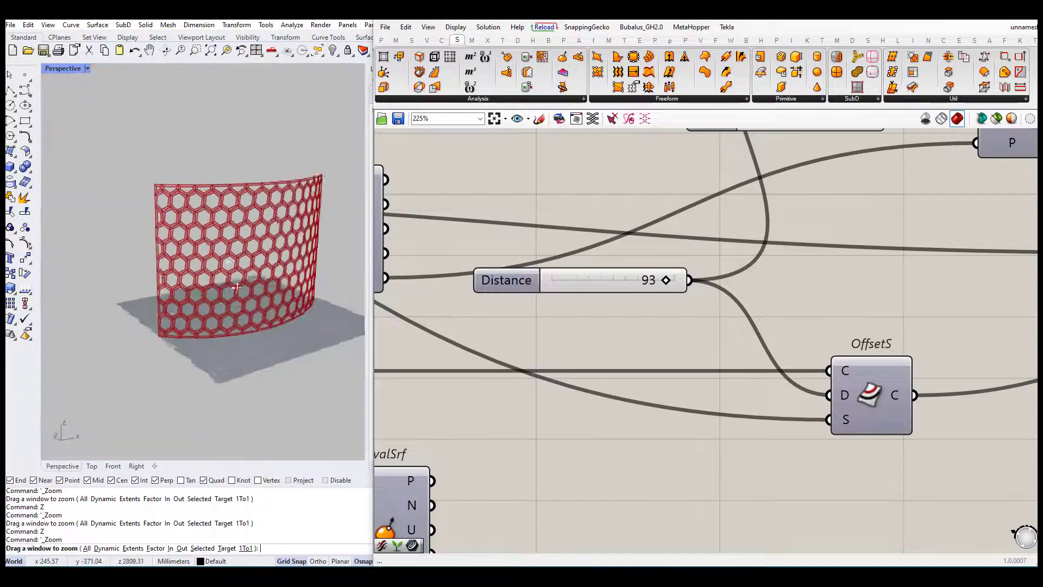
# Delete the unused lower chain of Discontinuity, Average, Surface Closest Point and Evaluate Surface components
pyautogui.scroll(-5, 689, 299)
pyautogui.moveTo(793, 373); pyautogui.dragTo(743, 364, button='right')
pyautogui.click(761, 347)
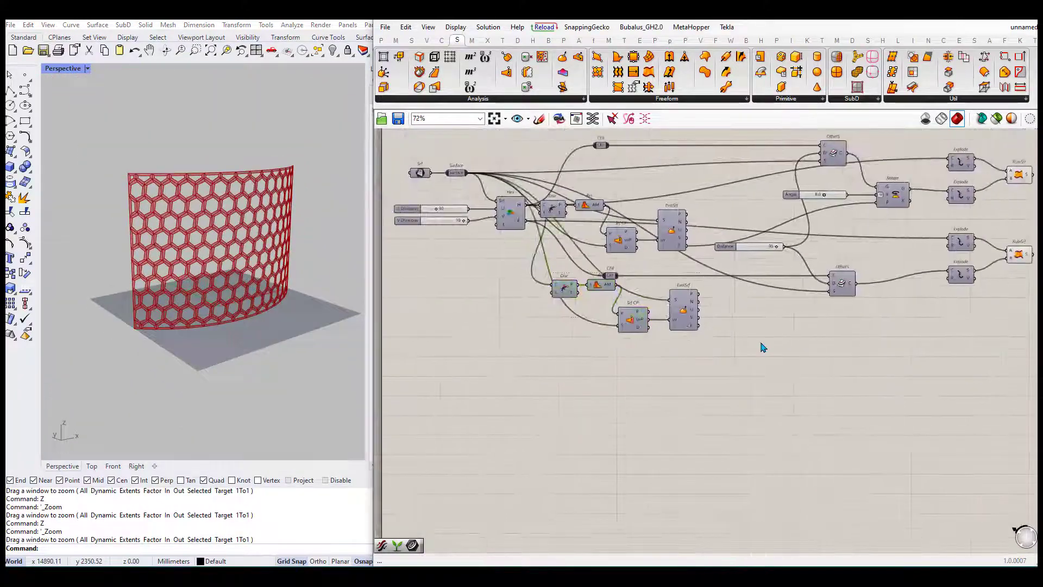
pyautogui.scroll(2, 684, 339)
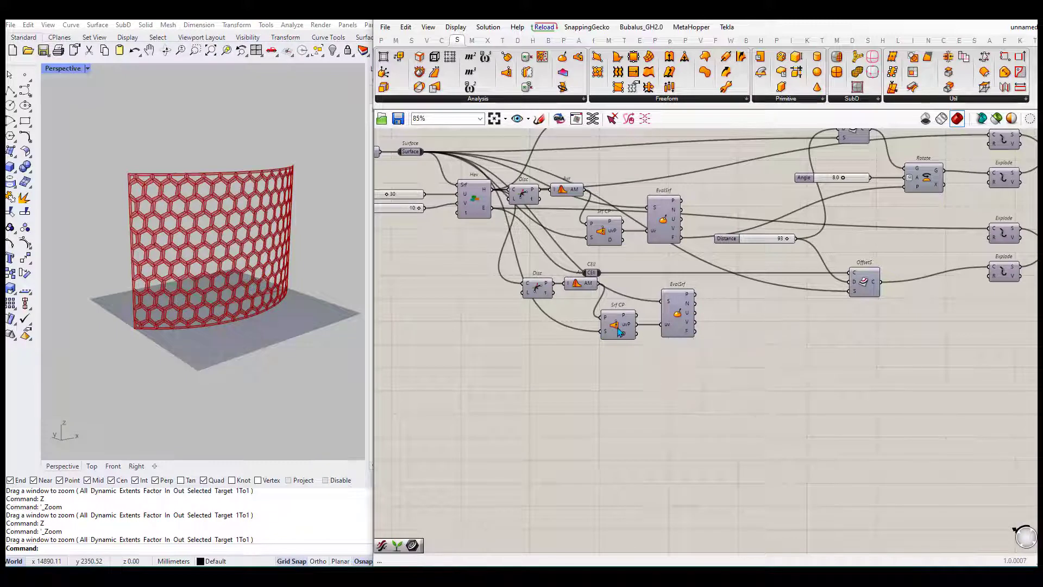
pyautogui.scroll(2, 674, 337)
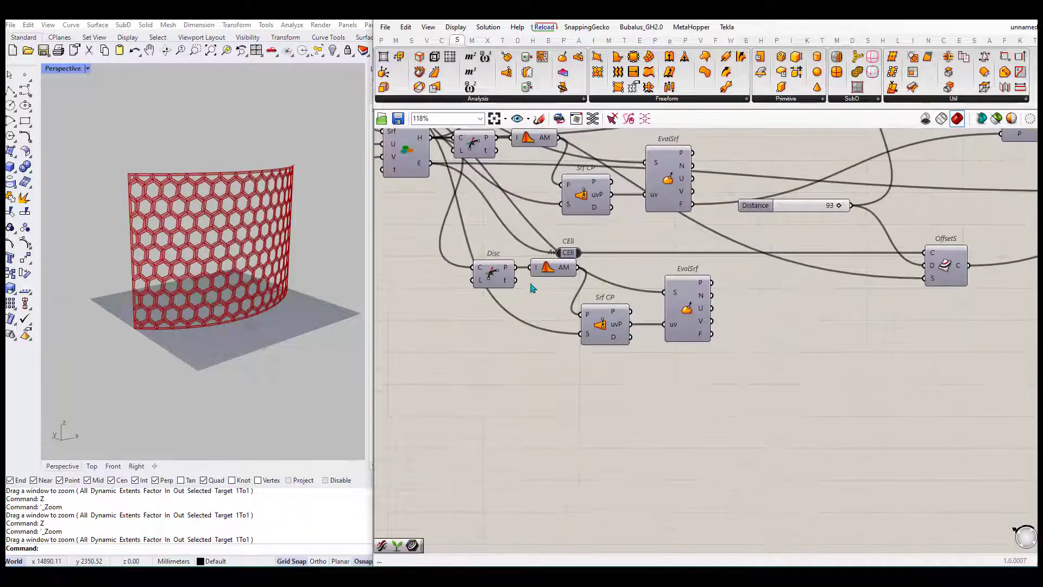
pyautogui.press('Delete')
pyautogui.moveTo(587, 242); pyautogui.dragTo(467, 291)
pyautogui.press('Delete')
# Add a new Evaluate Surface below the definition, fed by the main surface, and reparameterize its surface input S
pyautogui.scroll(-2, 543, 326)
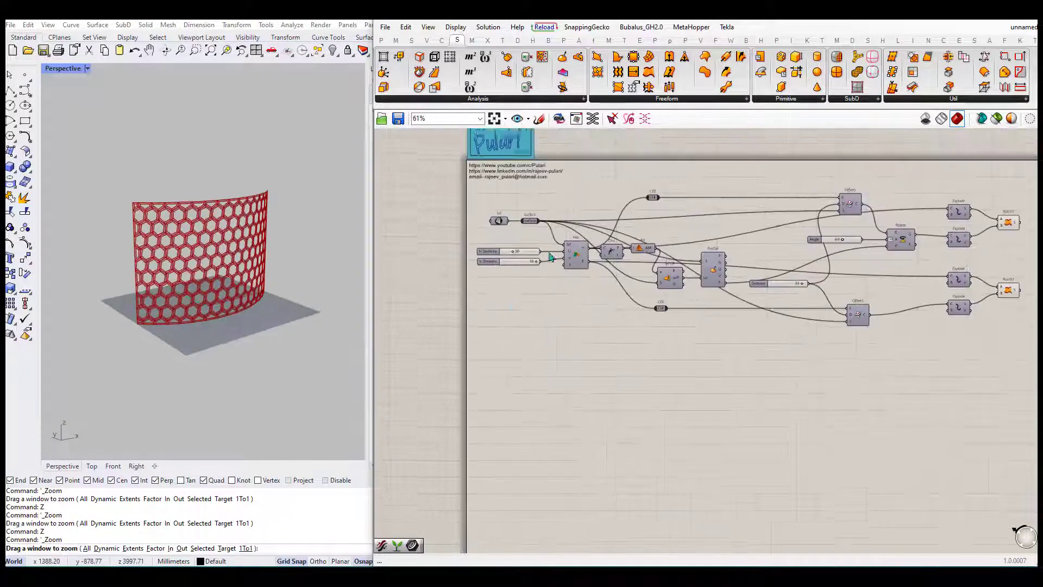
pyautogui.click(480, 211)
pyautogui.moveTo(557, 334); pyautogui.dragTo(576, 262, button='right')
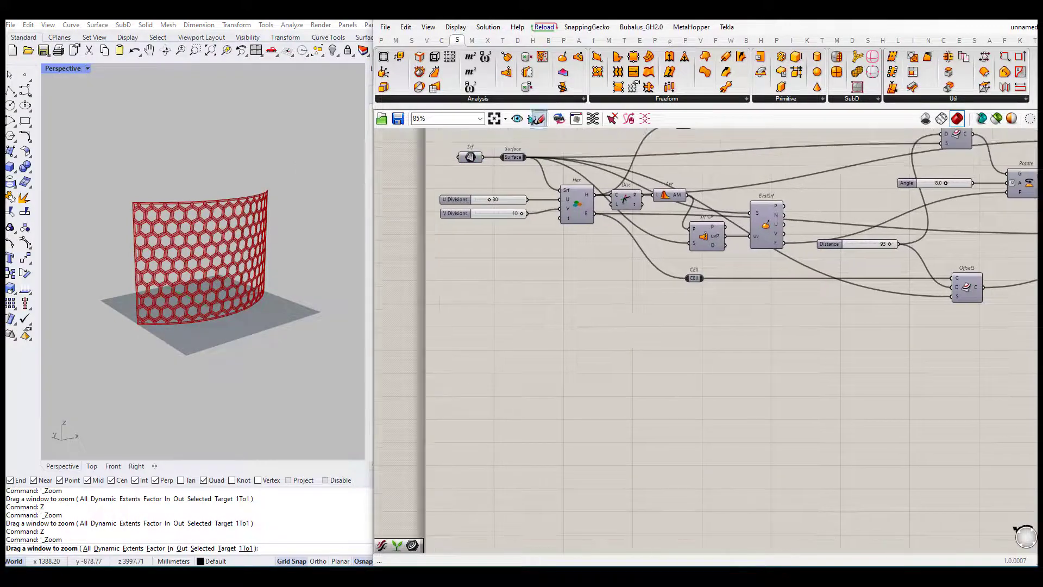
pyautogui.rightClick(705, 371)
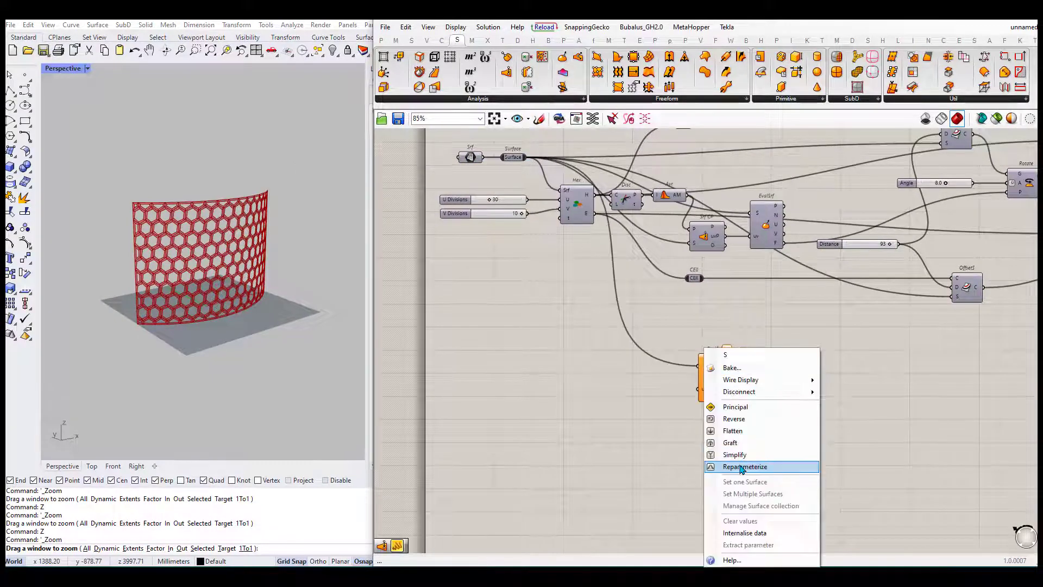
pyautogui.click(756, 466)
pyautogui.scroll(1, 585, 344)
# Add an MD Slider and a Merge component near the new Evaluate Surface and connect the slider to the Merge
pyautogui.click(381, 40)
pyautogui.moveTo(689, 87); pyautogui.dragTo(578, 359)
pyautogui.write('merge')
pyautogui.press('Return')
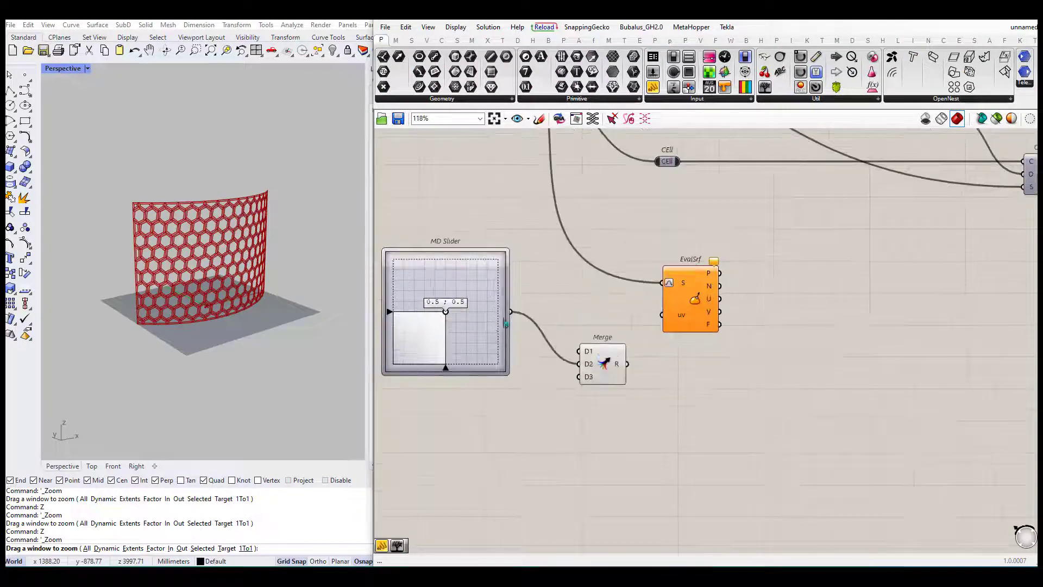
# Make two copies of the MD Slider, above and below the original, and connect the three to Merge inputs D1, D2 and D3
pyautogui.scroll(-2, 543, 353)
pyautogui.keyDown('alt'); pyautogui.moveTo(466, 353); pyautogui.dragTo(468, 269); pyautogui.keyUp('alt')
pyautogui.moveTo(543, 435); pyautogui.dragTo(552, 350, button='right')
pyautogui.keyDown('alt'); pyautogui.moveTo(478, 305); pyautogui.dragTo(487, 390); pyautogui.keyUp('alt')
pyautogui.moveTo(513, 398); pyautogui.dragTo(512, 333, button='right')
# Add a fourth copy of the MD Slider, connect it to Merge input D4, and arrange the sliders in two columns
pyautogui.keyDown('alt'); pyautogui.moveTo(512, 333); pyautogui.dragTo(601, 349); pyautogui.keyUp('alt')
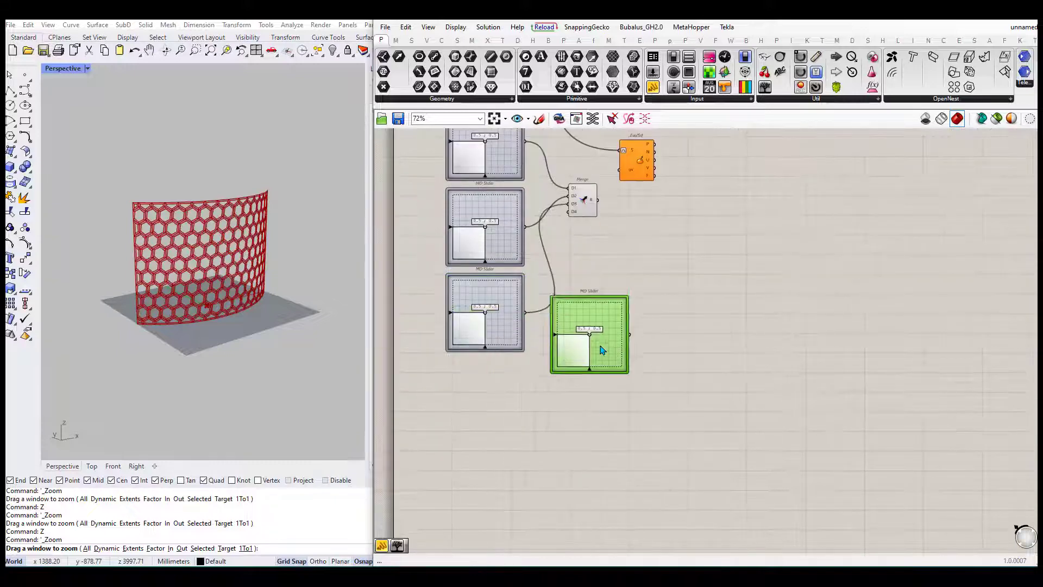
pyautogui.moveTo(572, 305); pyautogui.dragTo(700, 356, button='right')
pyautogui.scroll(3, 700, 356)
pyautogui.moveTo(700, 356); pyautogui.dragTo(558, 291)
pyautogui.moveTo(665, 326); pyautogui.dragTo(736, 277)
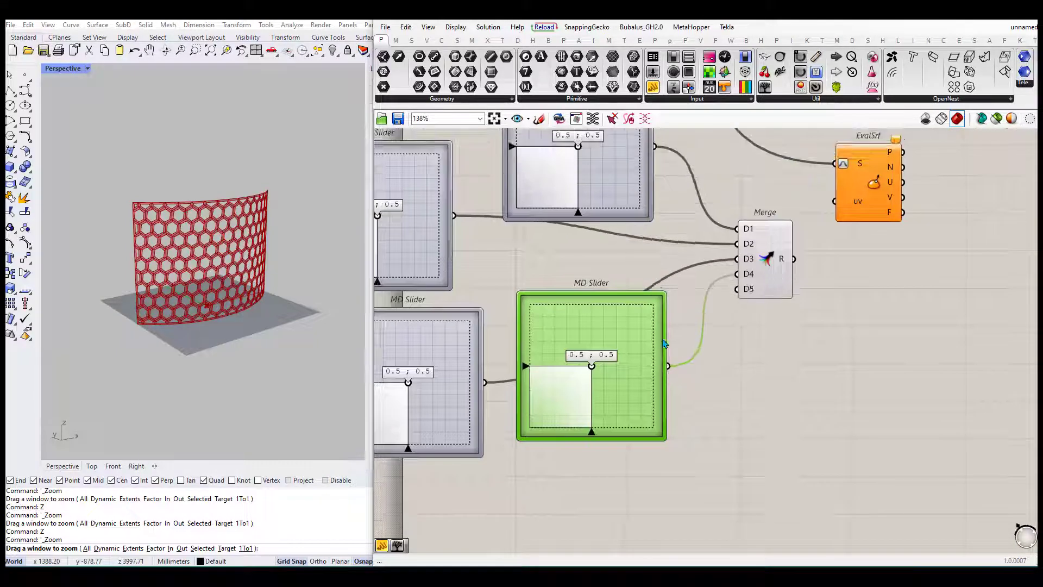
# Spread the MD Slider handles to different UV positions, with the slider feeding D4 at 0.0 ; 0.24
pyautogui.scroll(-2, 613, 369)
pyautogui.moveTo(696, 374); pyautogui.dragTo(667, 426, button='right')
pyautogui.moveTo(584, 258); pyautogui.dragTo(629, 228)
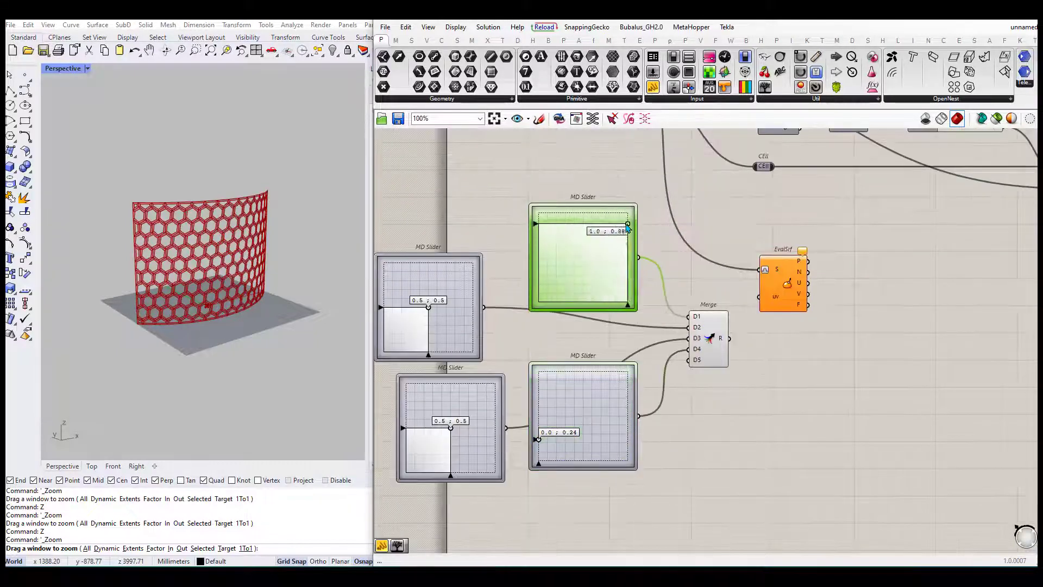
# Connect Merge's result to the new Evaluate Surface's uv input and set the MD Slider feeding D1 to 1.0 ; 0.9
pyautogui.scroll(1, 843, 363)
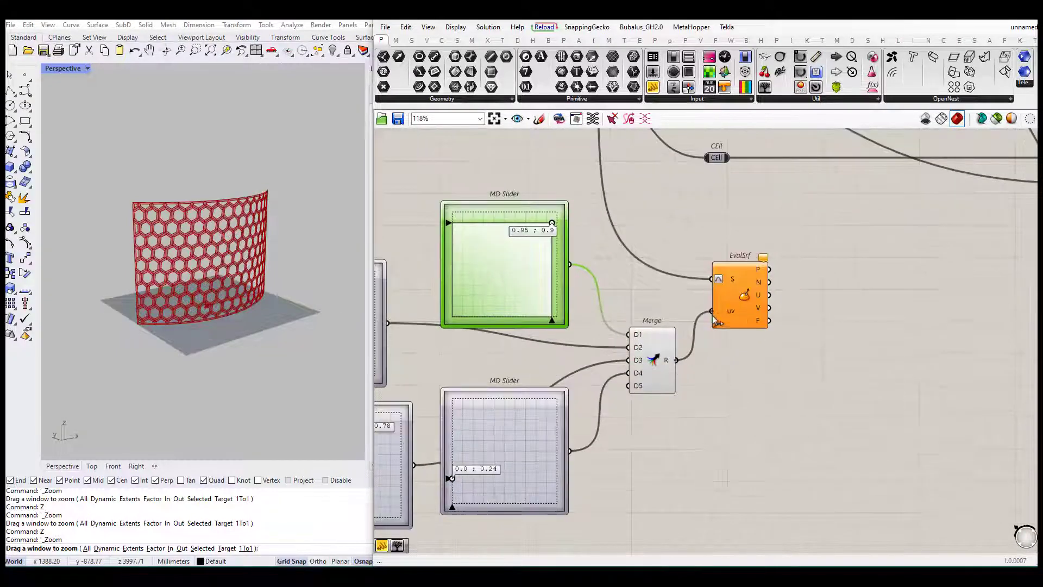
pyautogui.click(785, 282)
pyautogui.moveTo(196, 228); pyautogui.dragTo(209, 294, button='right')
pyautogui.scroll(1, 223, 263)
pyautogui.click(651, 330)
pyautogui.scroll(-3, 652, 330)
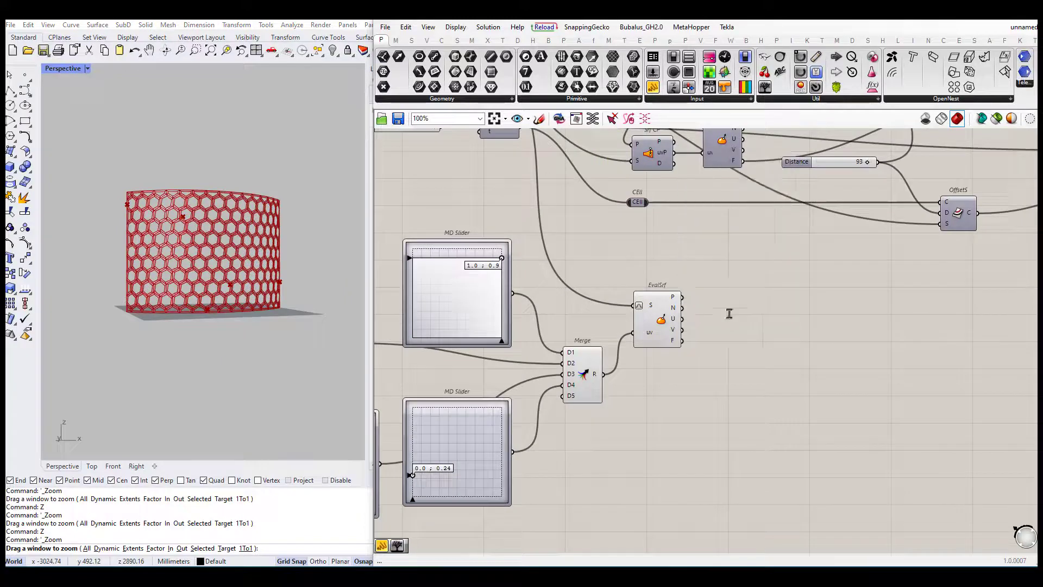
# Add a Curve on Surface component beside the lower Evaluate Surface and connect the base Surface to its S input
pyautogui.click(457, 39)
pyautogui.click(668, 98)
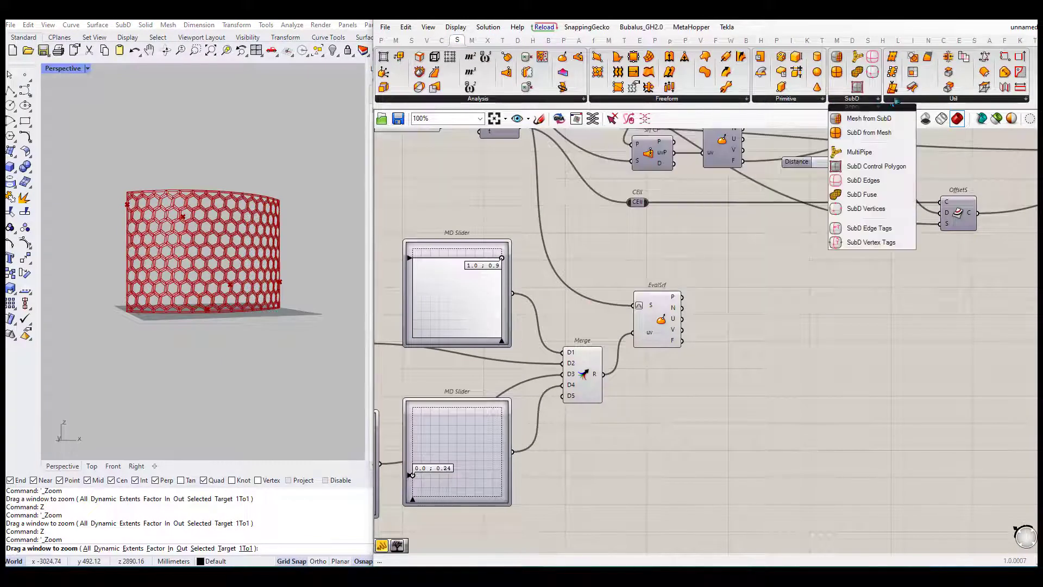
pyautogui.moveTo(478, 98)
pyautogui.click(442, 40)
pyautogui.moveTo(778, 87); pyautogui.dragTo(803, 326)
pyautogui.scroll(-2, 628, 321)
pyautogui.click(695, 352)
pyautogui.scroll(3, 680, 337)
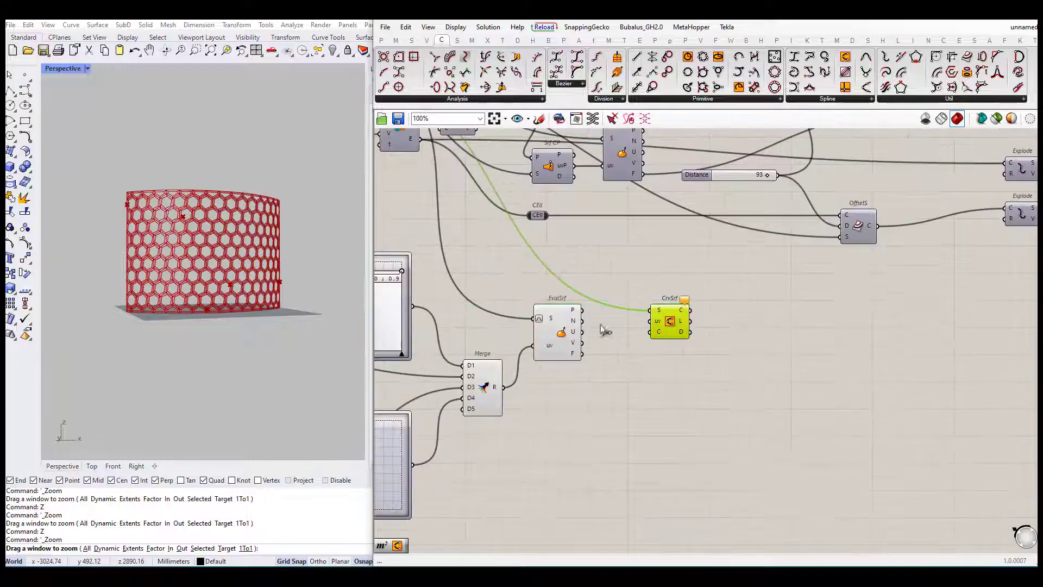
# Copy Surface Closest Point, feed it the lower Evaluate Surface's points and the base Surface, and connect its uvP to CrvSrf's uv input
pyautogui.click(562, 333)
pyautogui.scroll(-3, 599, 251)
pyautogui.click(599, 251)
pyautogui.scroll(3, 600, 251)
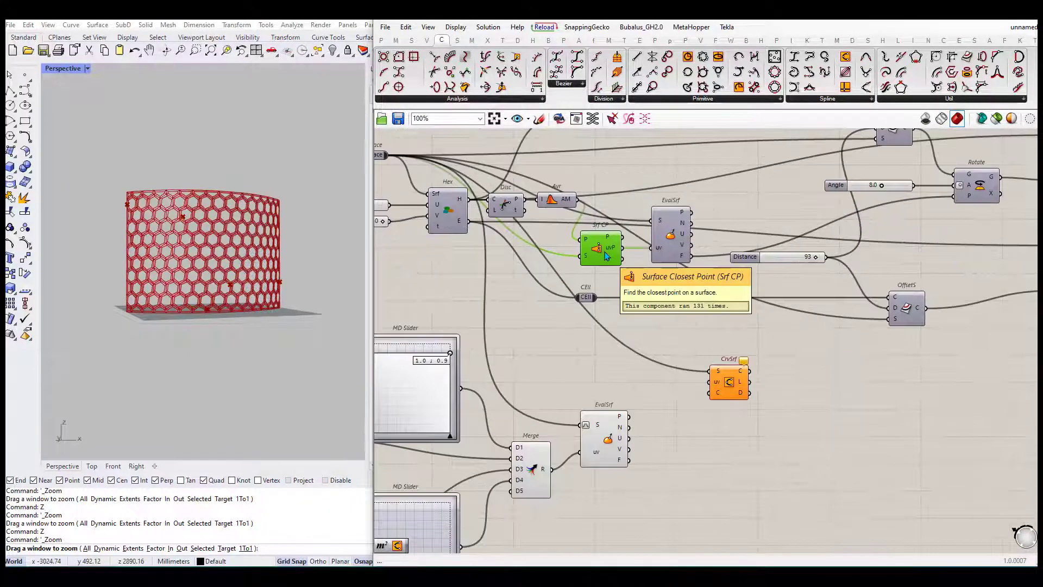
pyautogui.scroll(-3, 691, 441)
pyautogui.scroll(4, 706, 375)
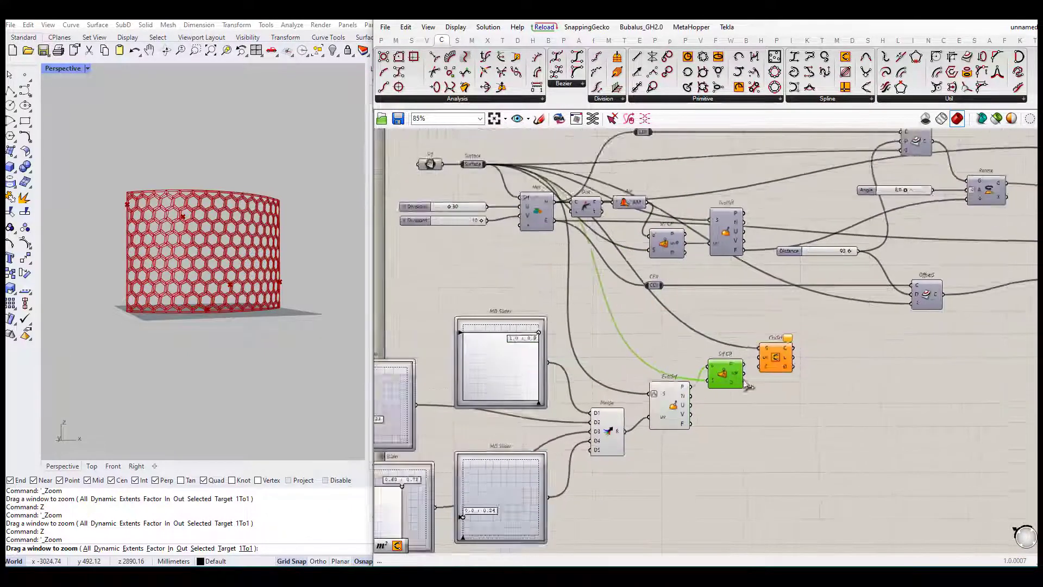
pyautogui.moveTo(721, 363); pyautogui.dragTo(767, 350)
pyautogui.click(790, 351)
# Swap the two MD Sliders feeding Merge inputs D2 and D3 to reorder the surface curve's points
pyautogui.moveTo(473, 392); pyautogui.dragTo(696, 337, button='right')
pyautogui.scroll(-2, 695, 339)
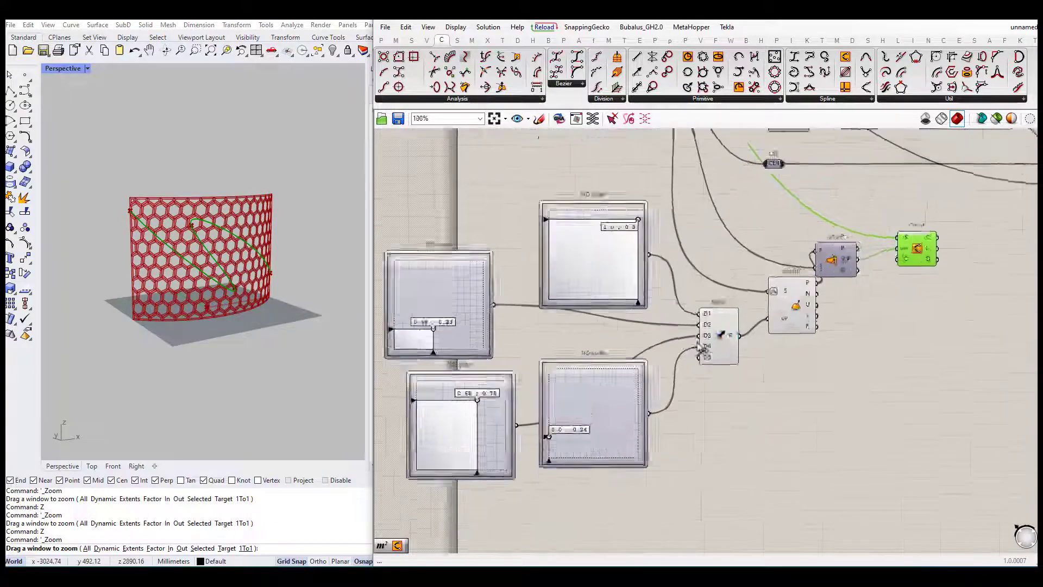
pyautogui.scroll(3, 697, 342)
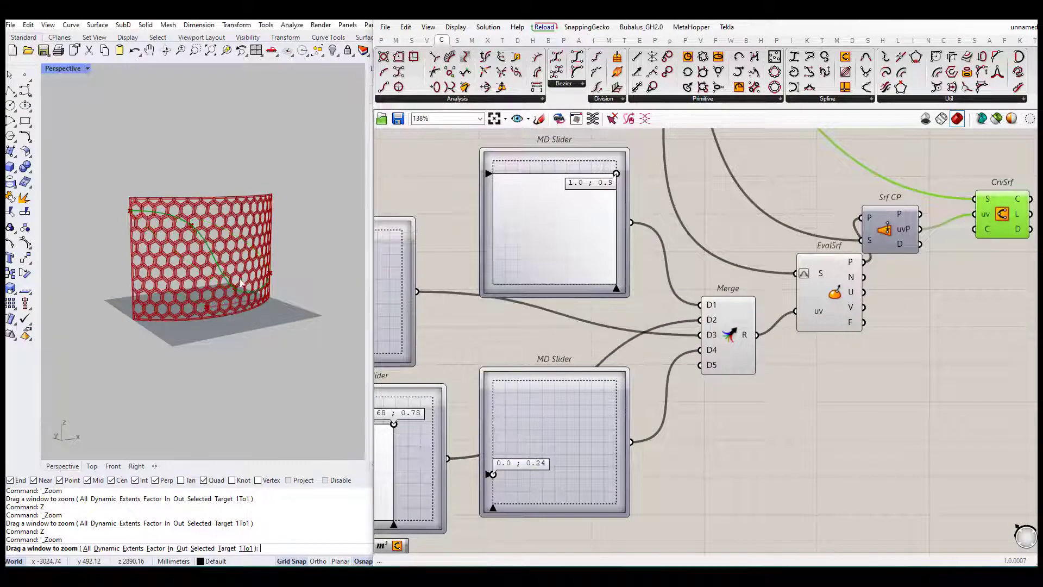
pyautogui.scroll(3, 241, 283)
pyautogui.scroll(-2, 241, 283)
pyautogui.scroll(-3, 695, 337)
# Turn off the preview of the lower Merge and Evaluate Surface components
pyautogui.moveTo(625, 304); pyautogui.dragTo(728, 386)
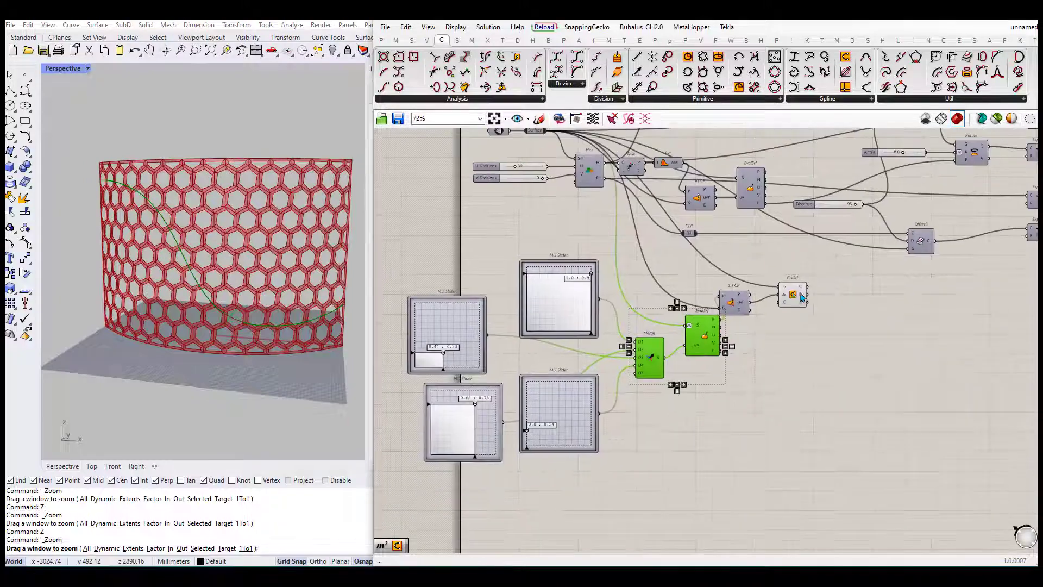
pyautogui.click(802, 297)
pyautogui.scroll(-2, 716, 361)
pyautogui.scroll(2, 707, 360)
pyautogui.moveTo(705, 359); pyautogui.dragTo(772, 340, button='right')
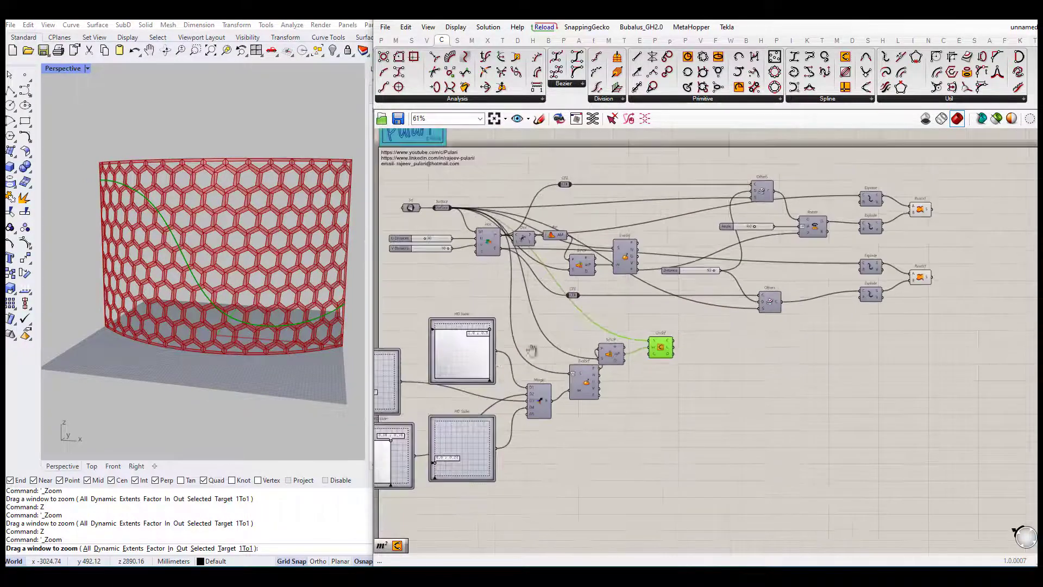
pyautogui.scroll(2, 543, 348)
pyautogui.click(505, 348)
pyautogui.click(636, 506)
pyautogui.moveTo(515, 479); pyautogui.dragTo(515, 428)
pyautogui.moveTo(515, 428); pyautogui.dragTo(515, 326, button='right')
pyautogui.moveTo(625, 366); pyautogui.dragTo(625, 339)
pyautogui.moveTo(625, 161); pyautogui.dragTo(625, 206)
pyautogui.moveTo(899, 330); pyautogui.dragTo(728, 396, button='right')
pyautogui.scroll(-3, 728, 396)
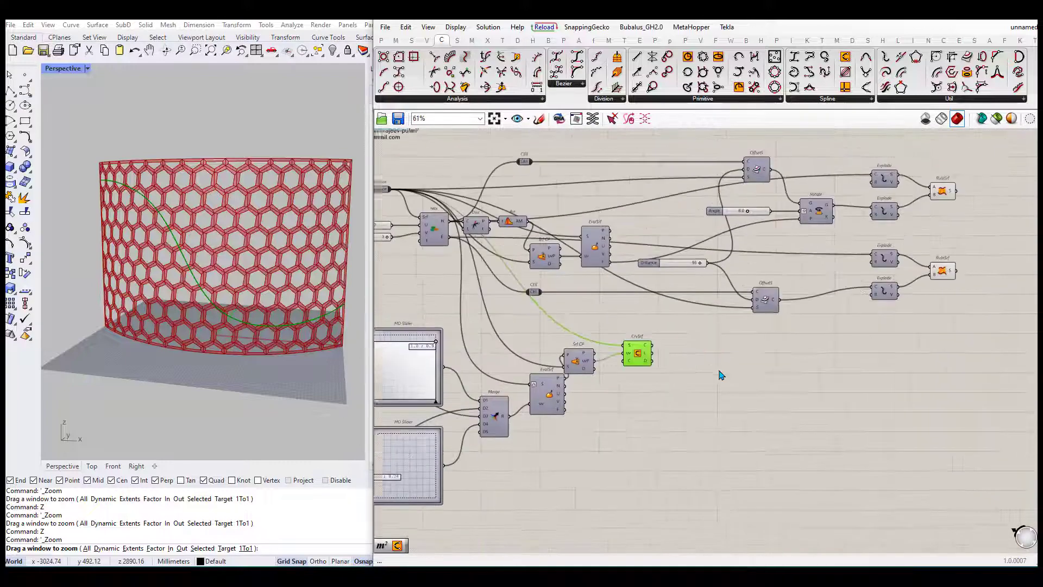
# Add a Curve Closest Point component beyond CrvSrf on the canvas
pyautogui.doubleClick(738, 364)
pyautogui.click(708, 347)
pyautogui.scroll(3, 707, 348)
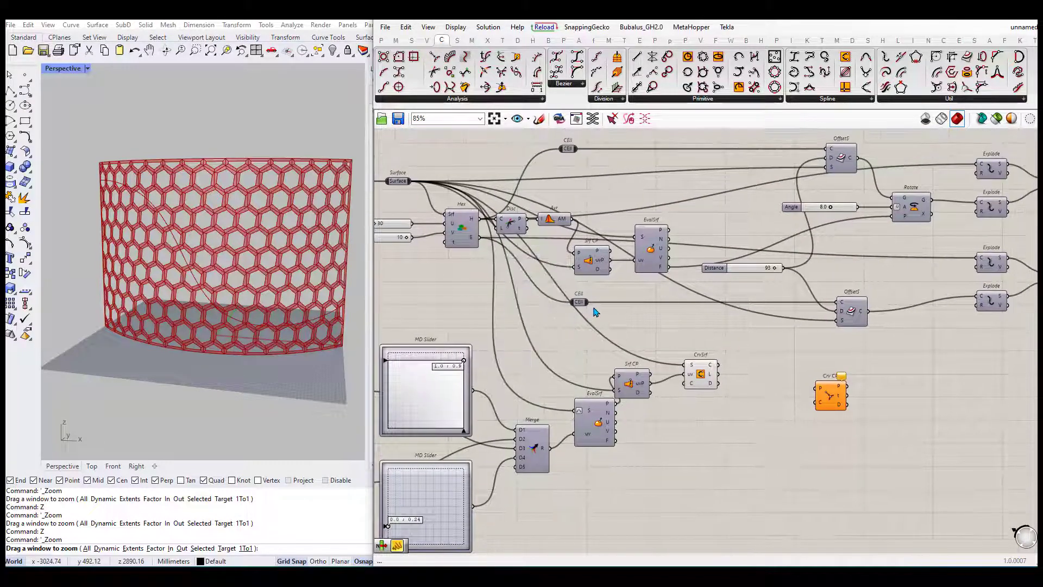
# Duplicate the Disc, Average, Surface Closest Point and Evaluate Surface chain below the original and feed it Hex's edge cells
pyautogui.moveTo(594, 310); pyautogui.dragTo(565, 313, button='right')
pyautogui.click(629, 262)
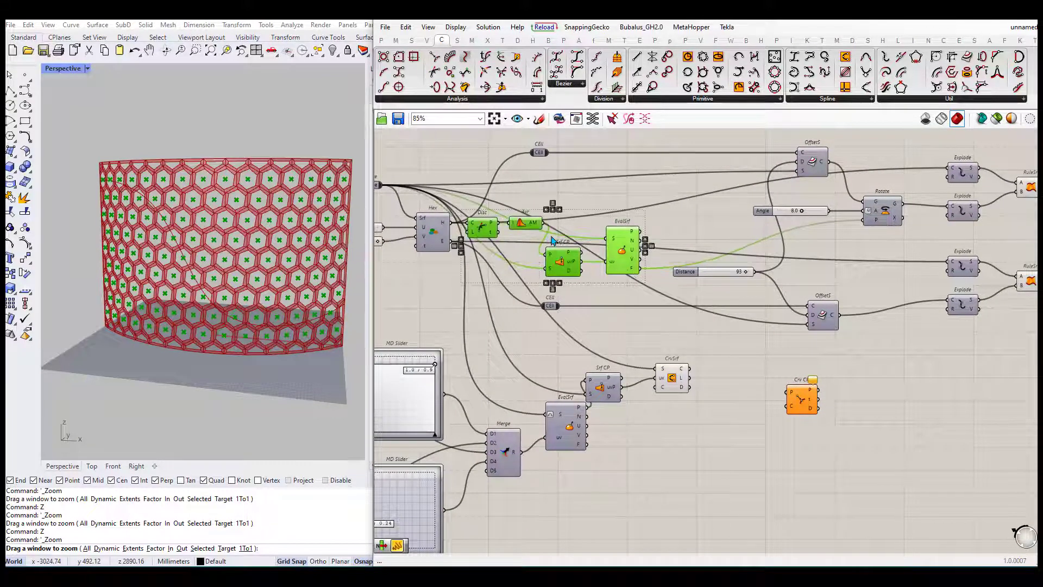
pyautogui.keyDown('alt'); pyautogui.moveTo(553, 241); pyautogui.dragTo(511, 314); pyautogui.keyUp('alt')
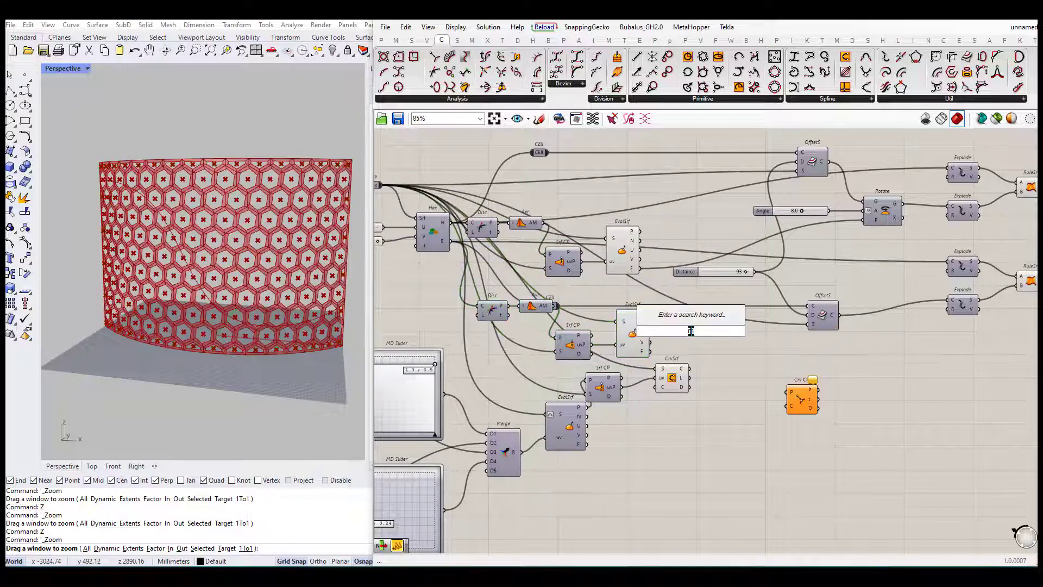
# Add a Merge component and connect the point outputs of the original and copied Evaluate Surface to D1 and D2
pyautogui.write('merge')
pyautogui.press('Return')
pyautogui.scroll(1, 690, 323)
pyautogui.moveTo(642, 313); pyautogui.dragTo(689, 337)
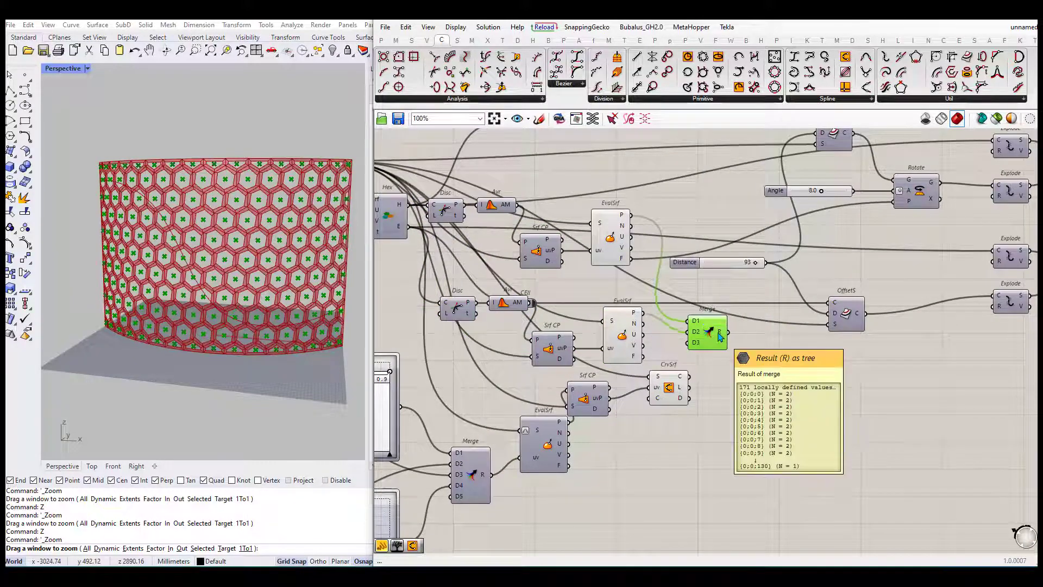
pyautogui.click(630, 334)
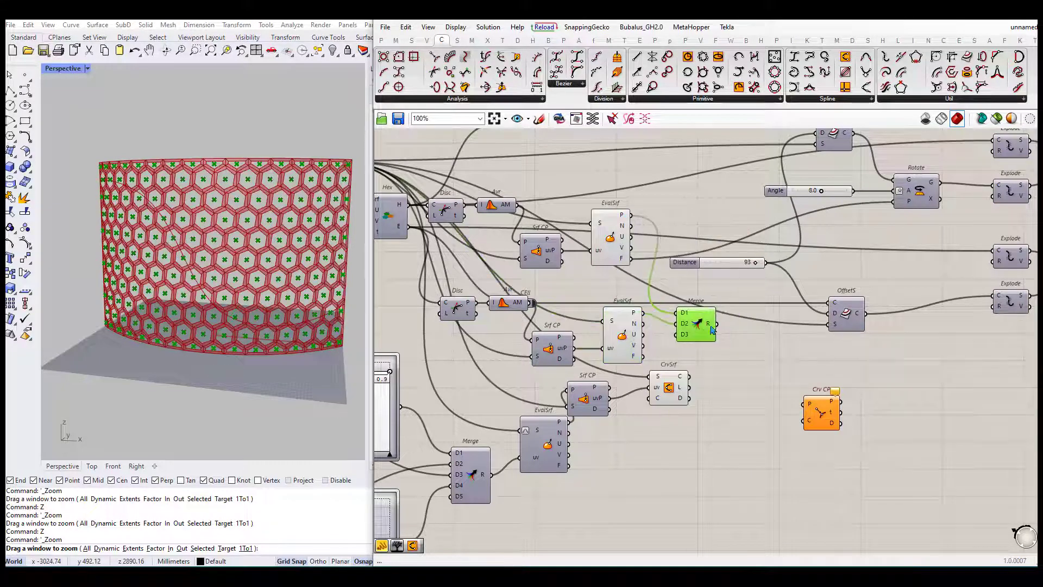
# Run the merged points through a Shift Paths component into Crv CP's P input, and connect CrvSrf's curve to its C input
pyautogui.scroll(2, 717, 341)
pyautogui.doubleClick(712, 355)
pyautogui.write('shiftp')
pyautogui.press('Return')
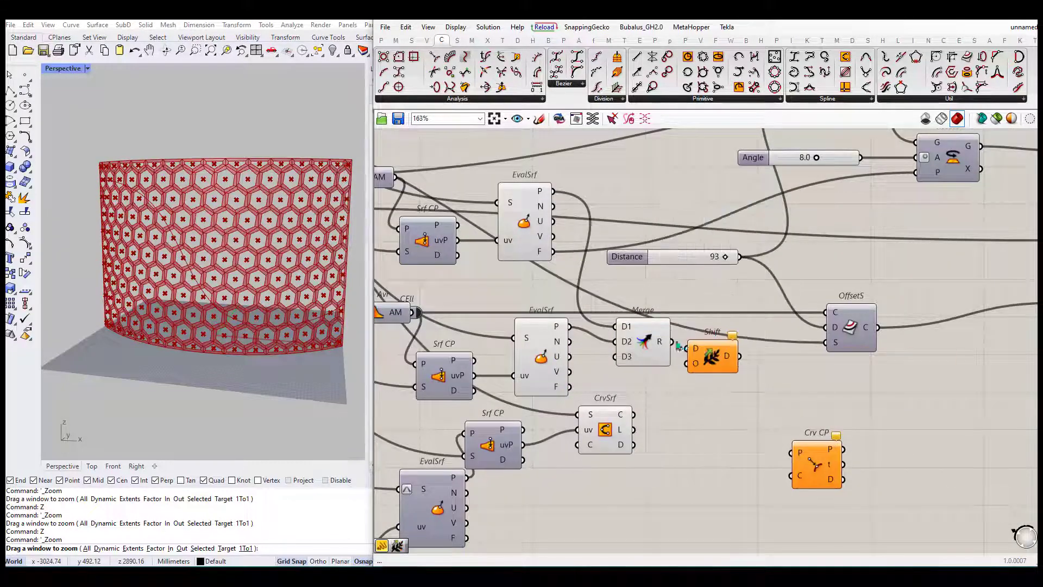
pyautogui.scroll(1, 718, 353)
pyautogui.moveTo(641, 321); pyautogui.dragTo(689, 431)
pyautogui.moveTo(206, 256); pyautogui.dragTo(228, 261, button='right')
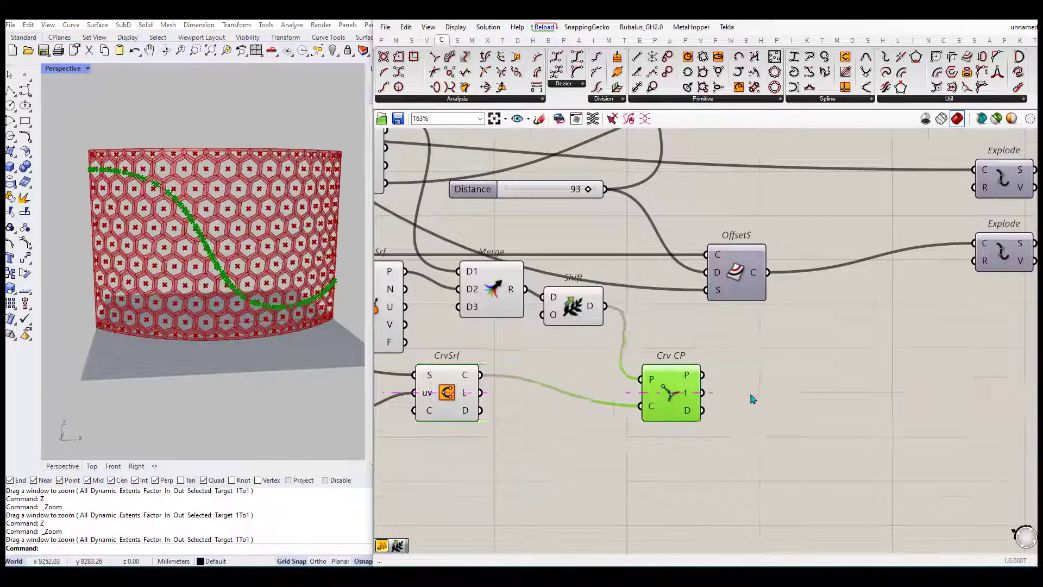
# Move the offset, rotate, explode and ruled surface components with their sliders away from Crv CP to make room
pyautogui.scroll(-5, 751, 396)
pyautogui.scroll(3, 858, 248)
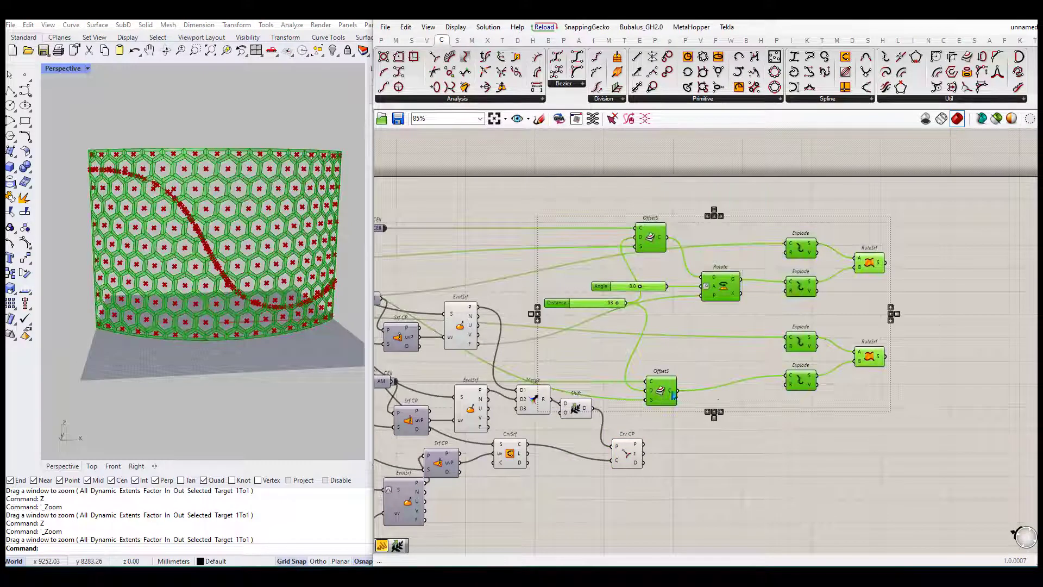
pyautogui.scroll(-2, 716, 320)
pyautogui.scroll(4, 499, 363)
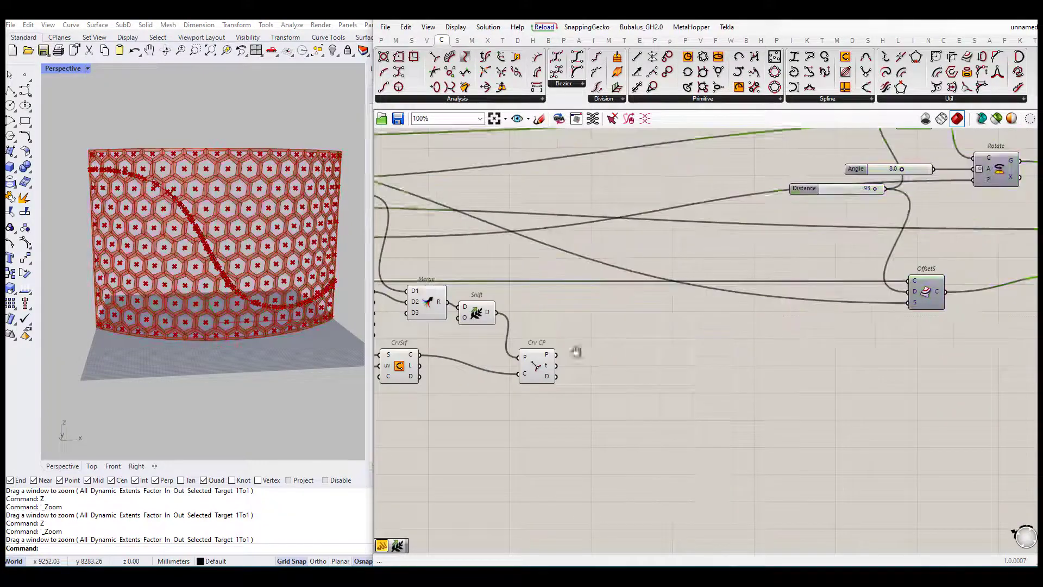
# Add a ReMap component taking Crv CP's distances as values, with a Bounds component of those distances as its source domain
pyautogui.click(396, 41)
pyautogui.scroll(2, 555, 393)
pyautogui.moveTo(548, 340); pyautogui.dragTo(717, 341)
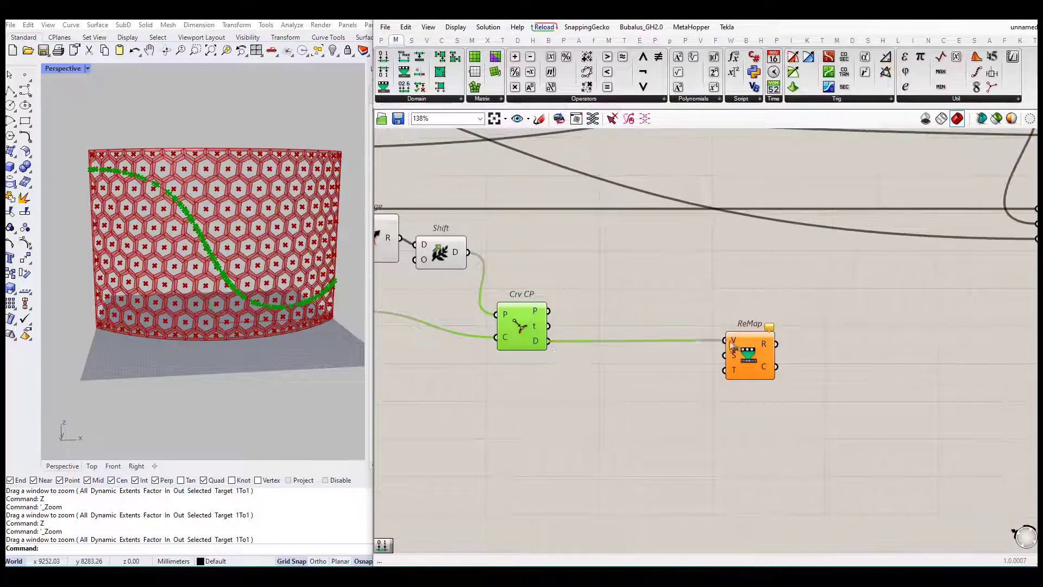
pyautogui.click(610, 397)
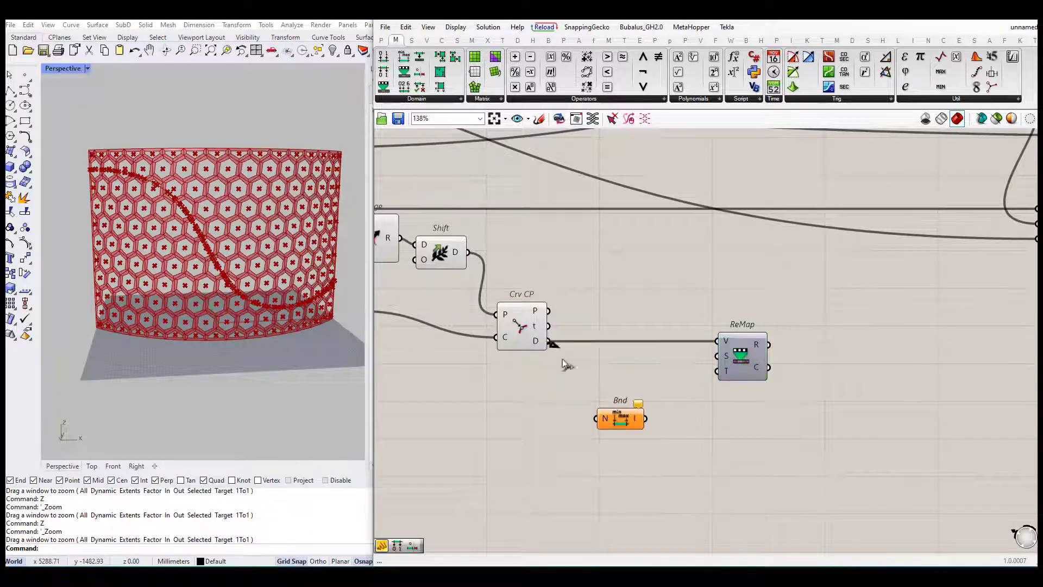
pyautogui.moveTo(626, 425); pyautogui.dragTo(637, 371)
pyautogui.moveTo(518, 401); pyautogui.dragTo(442, 365, button='right')
pyautogui.press('Escape')
pyautogui.scroll(-3, 704, 366)
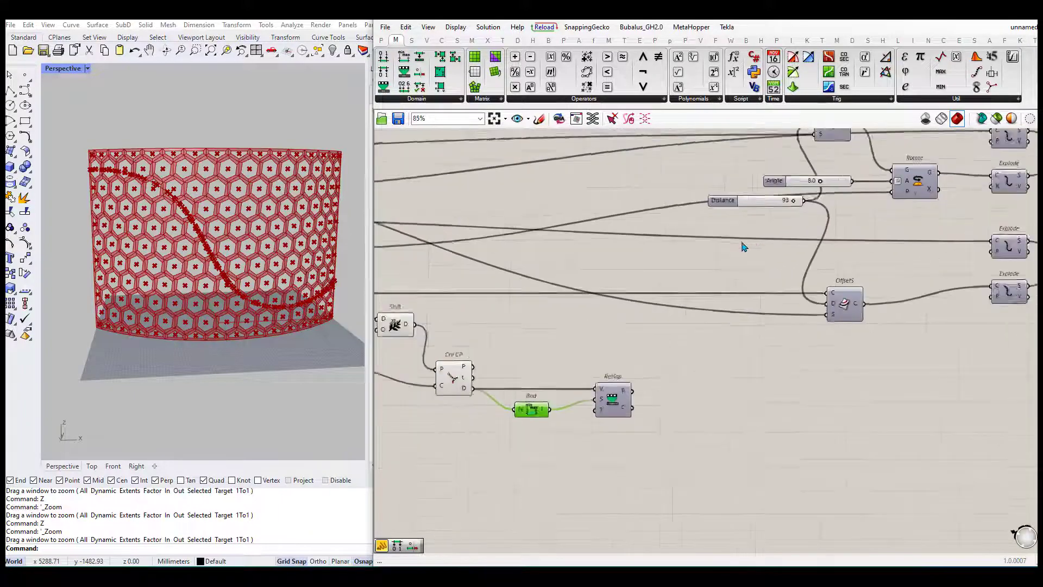
# Construct a domain from a start slider of 93 and an end slider of 12, and connect it to ReMap's target input
pyautogui.doubleClick(530, 382)
pyautogui.write('domain')
pyautogui.press('Return')
pyautogui.doubleClick(419, 366)
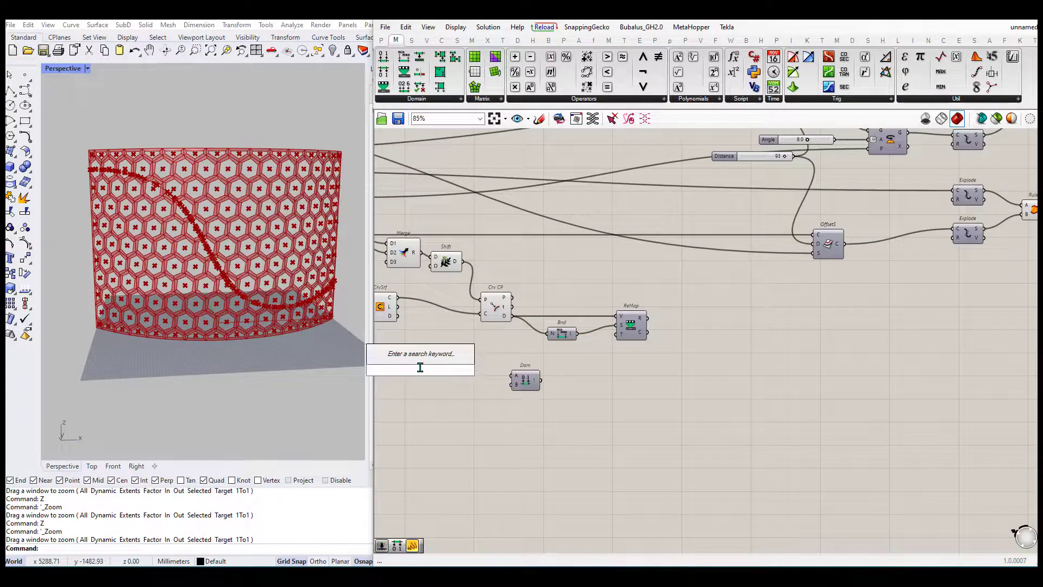
pyautogui.write('93')
pyautogui.press('Return')
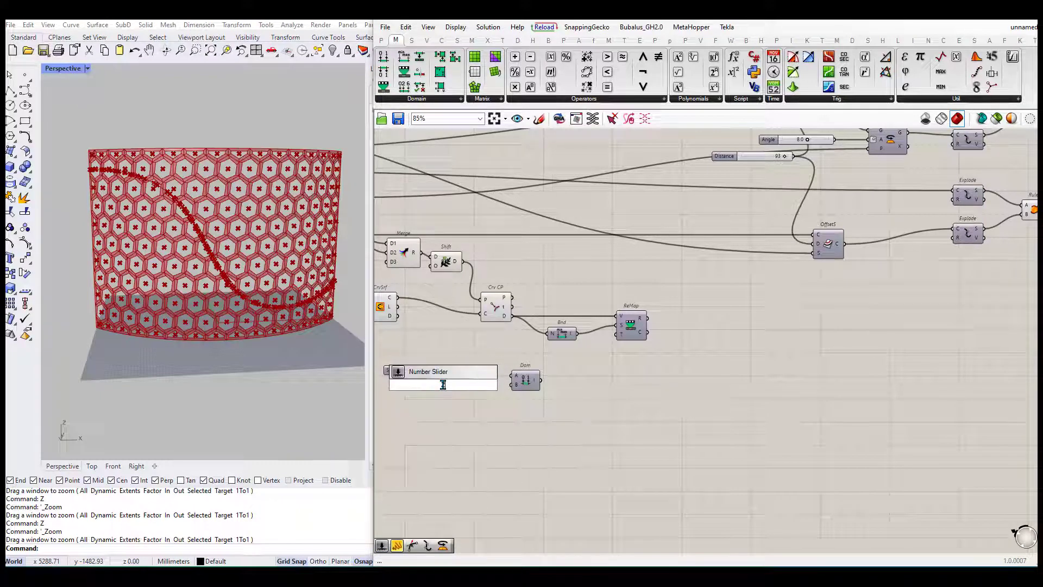
pyautogui.click(435, 382)
pyautogui.write('12')
pyautogui.press('Return')
pyautogui.scroll(3, 492, 373)
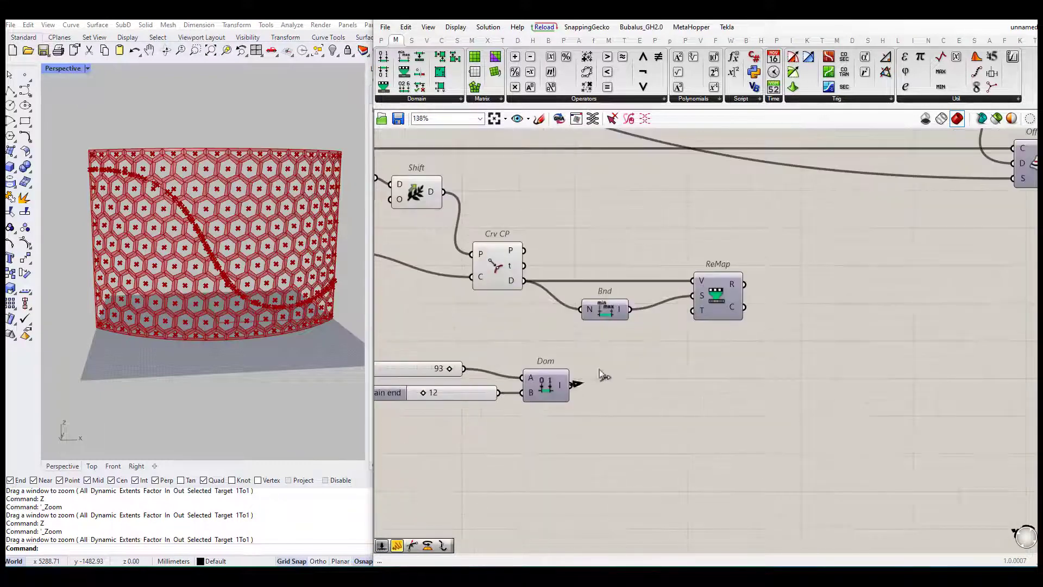
pyautogui.moveTo(576, 384); pyautogui.dragTo(693, 311)
# Show ReMap's mapped values in an enlarged Panel to check them
pyautogui.scroll(2, 707, 326)
pyautogui.moveTo(563, 309); pyautogui.dragTo(646, 304)
pyautogui.write('panel')
pyautogui.press('Return')
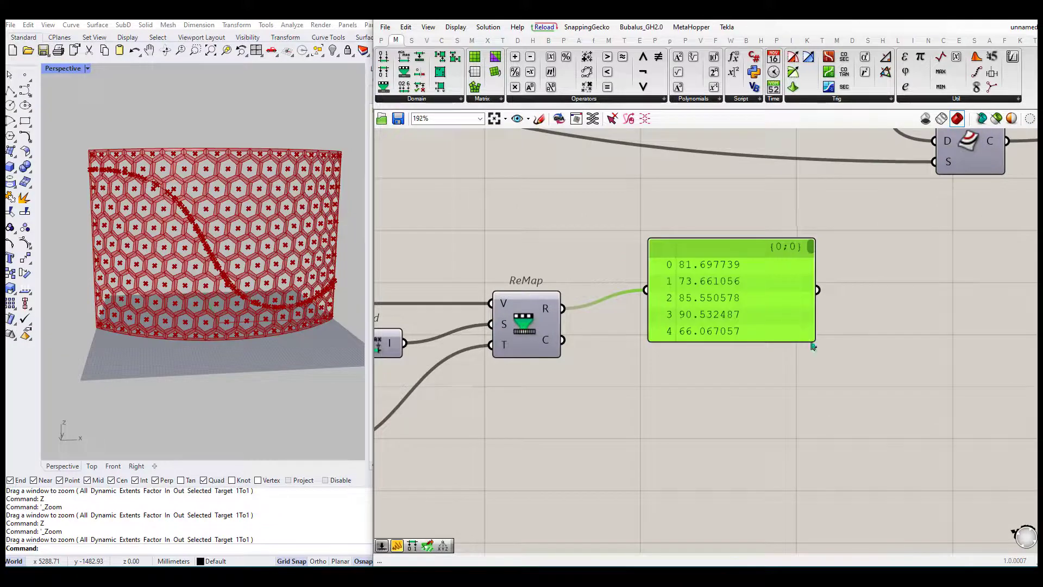
pyautogui.moveTo(813, 346); pyautogui.dragTo(832, 400)
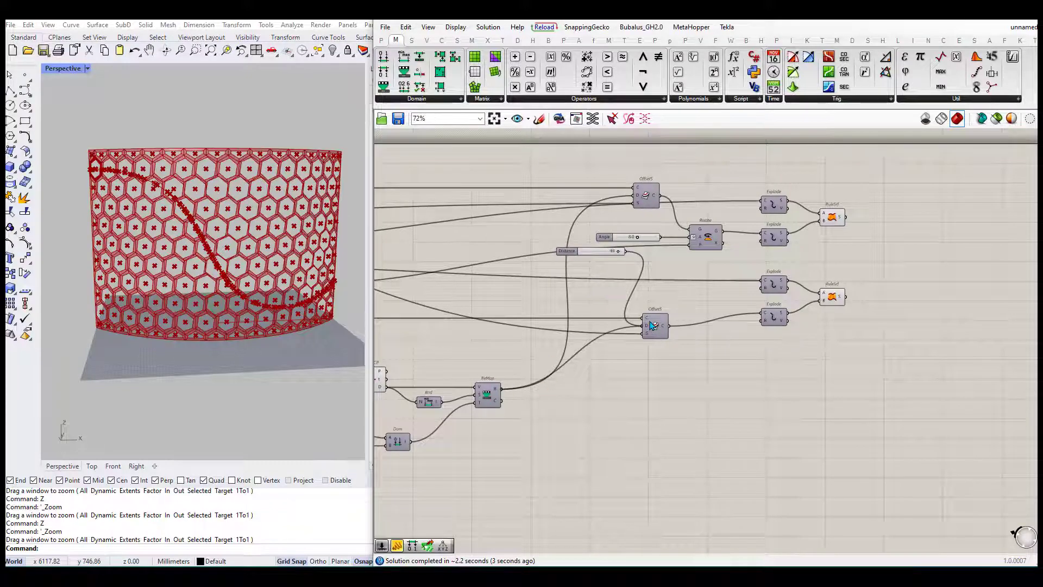
# Drive both OffsetS distances from ReMap's mapped values and swap the domain sliders so 12 feeds A and 93 feeds B
pyautogui.hotkey('ctrl', 'z')
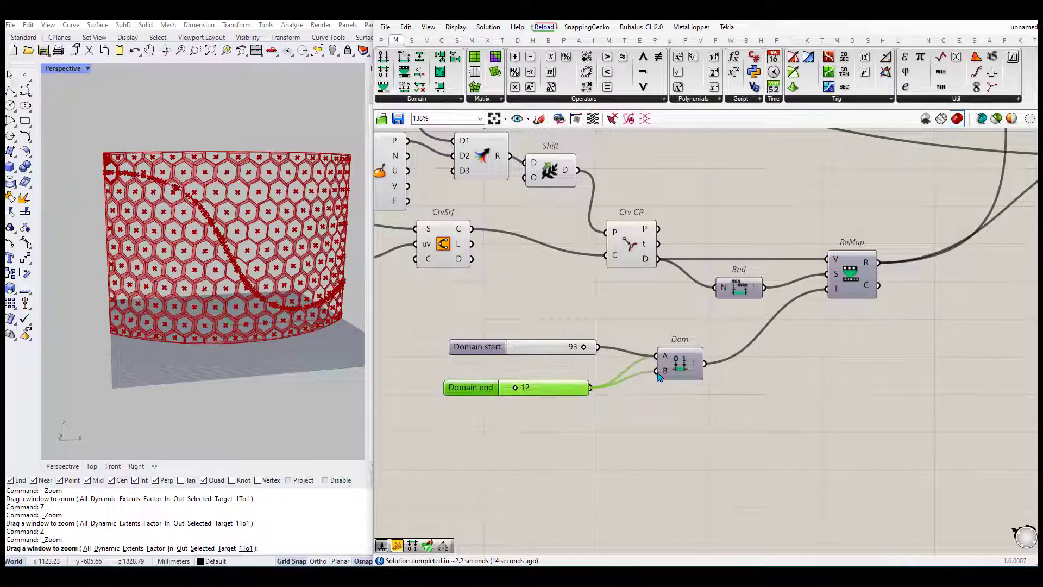
pyautogui.hotkey('ctrl', 'z')
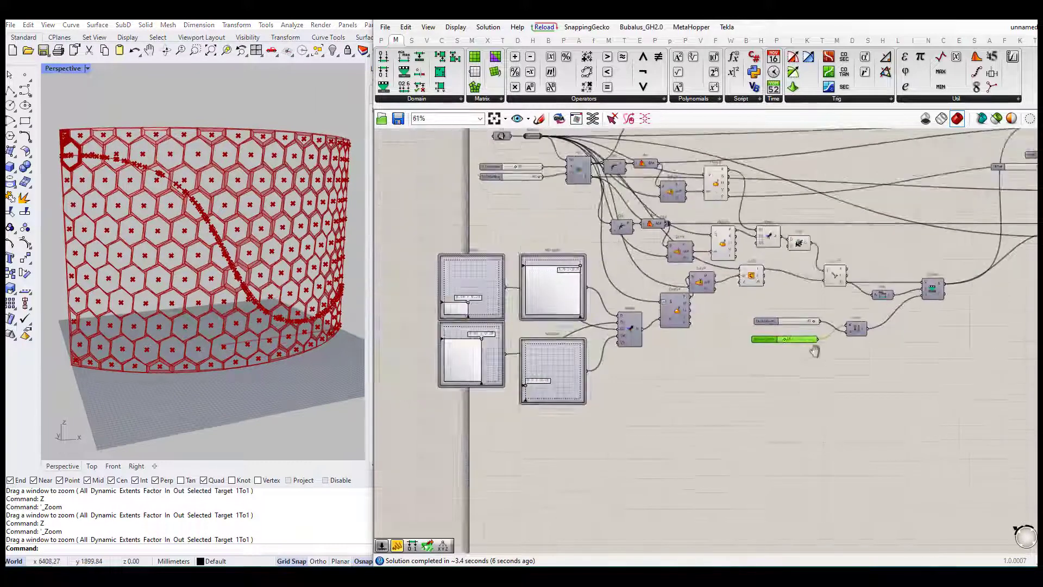
# Disable the Srf CP feeding CrvSrf, set the two outer MD Sliders to 0.8 ; 0.6 and 0.24 ; 0.18, and re-enable it
pyautogui.middleClick(674, 329)
pyautogui.middleClick(728, 291)
pyautogui.click(756, 289)
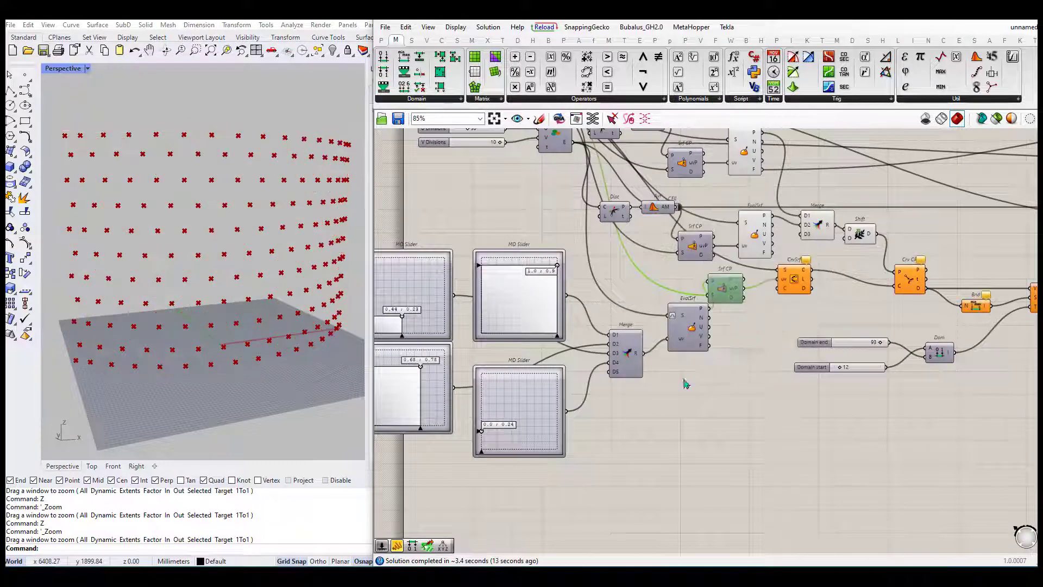
pyautogui.moveTo(701, 333); pyautogui.dragTo(769, 320, button='right')
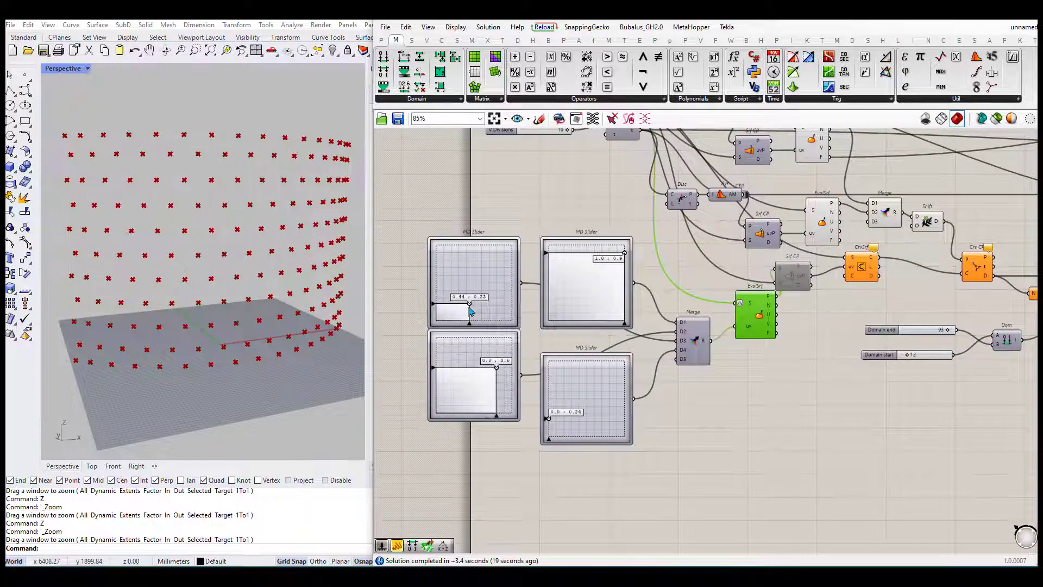
pyautogui.middleClick(794, 278)
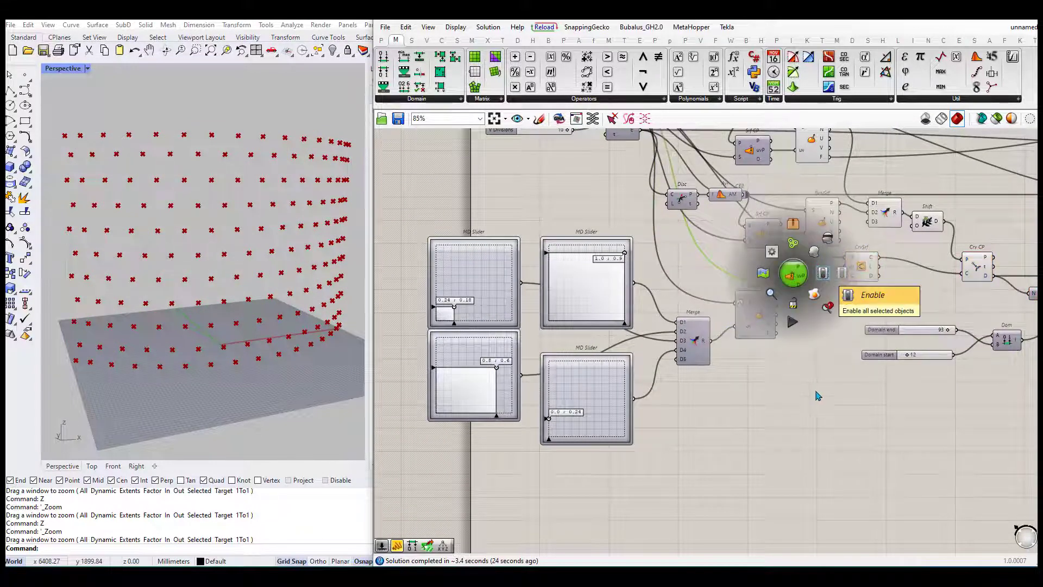
pyautogui.click(830, 382)
# Examine the hexagonal frames around the reshaped surface curve and the mapped values coming from ReMap
pyautogui.scroll(-3, 257, 329)
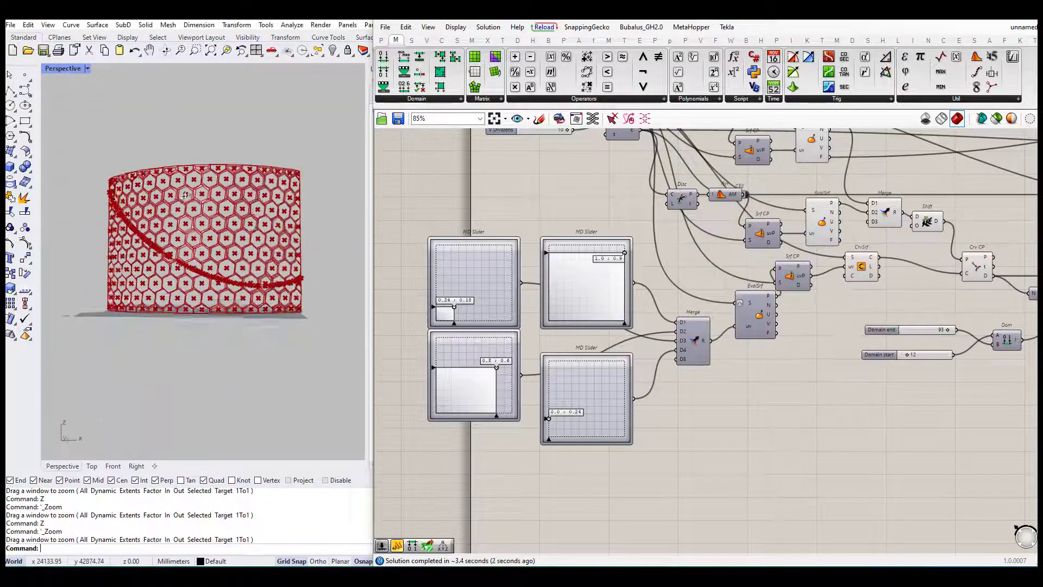
pyautogui.scroll(5, 258, 329)
pyautogui.scroll(-4, 233, 308)
pyautogui.write('z')
pyautogui.press('Return')
pyautogui.moveTo(233, 309); pyautogui.dragTo(69, 317, button='right')
pyautogui.moveTo(1005, 351); pyautogui.dragTo(752, 410, button='right')
pyautogui.moveTo(720, 358)
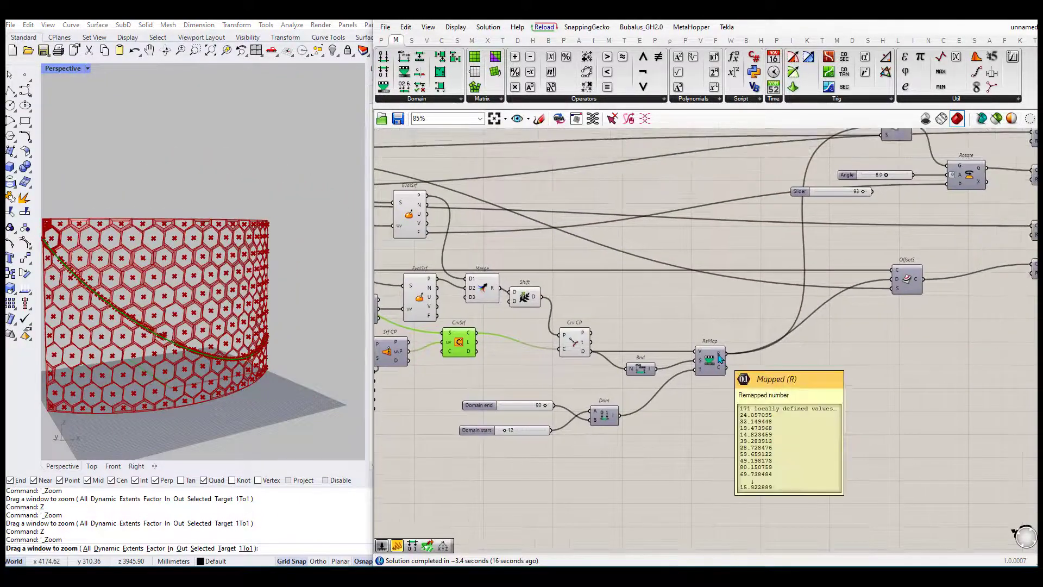
pyautogui.scroll(6, 184, 314)
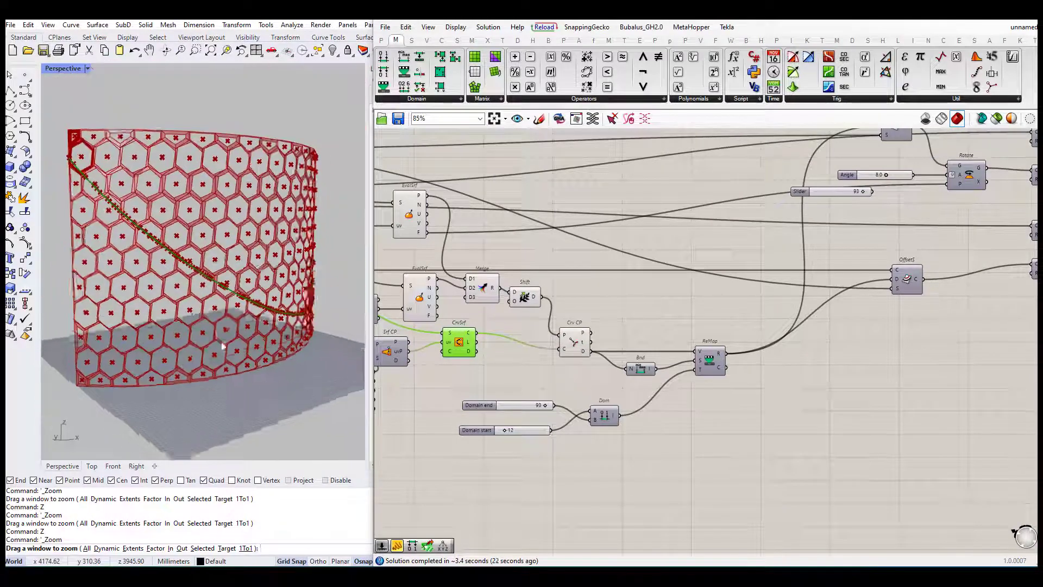
pyautogui.scroll(3, 634, 344)
pyautogui.moveTo(634, 344); pyautogui.dragTo(884, 342, button='right')
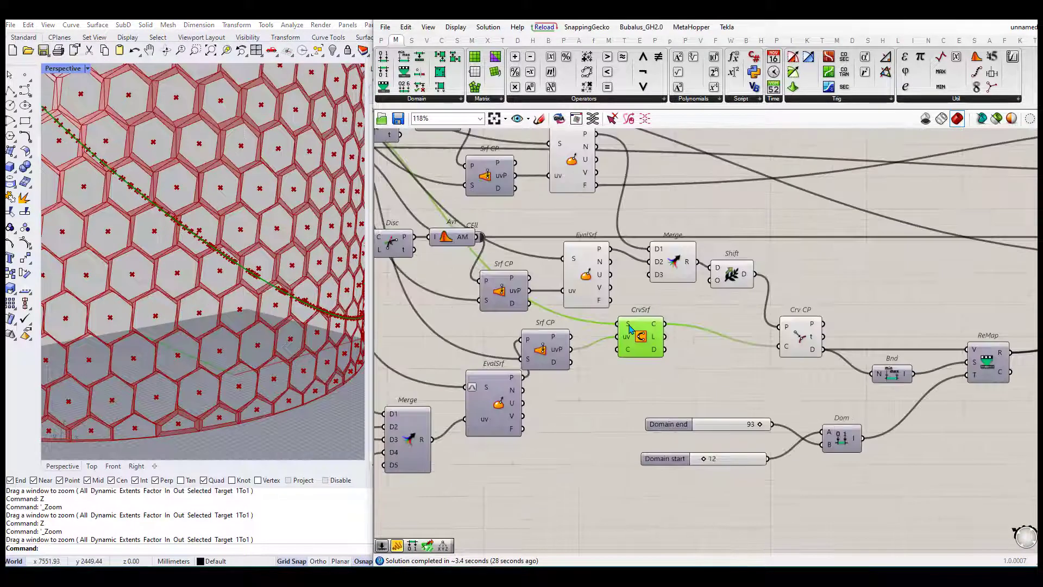
# Reparameterize the surface input of CrvSrf and check the whole panelled surface in the Perspective view
pyautogui.rightClick(628, 324)
pyautogui.press('Escape')
pyautogui.press('z')
pyautogui.press('Return')
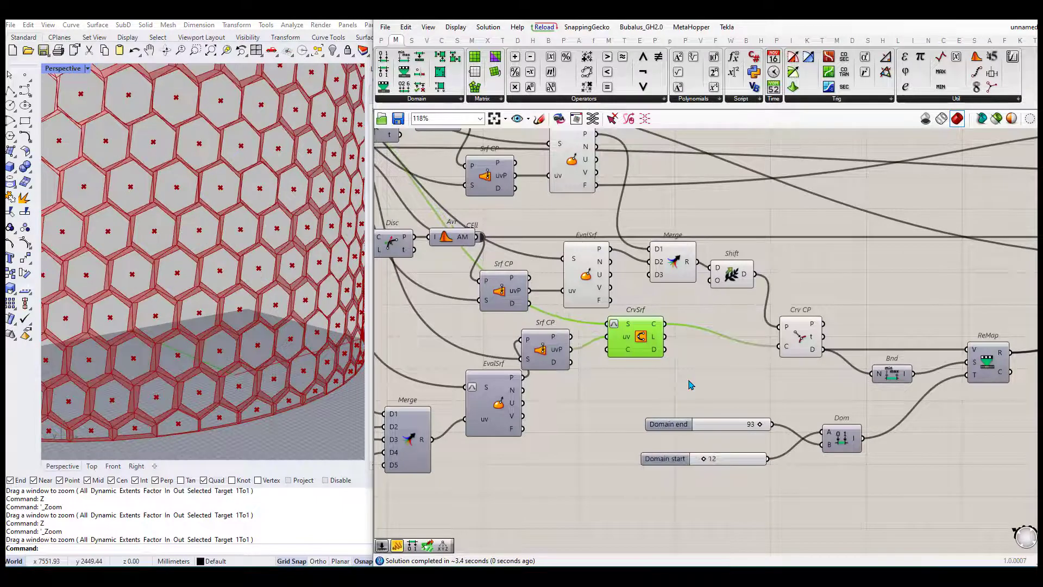
pyautogui.scroll(-8, 185, 243)
pyautogui.moveTo(185, 243); pyautogui.dragTo(253, 250, button='right')
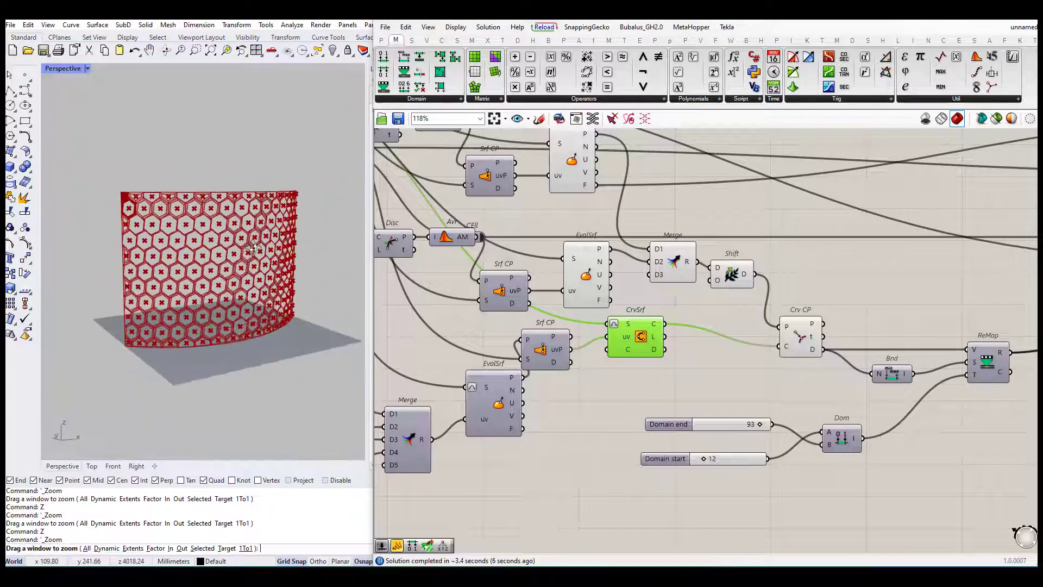
# Set the lower outer MD Slider feeding the UV Merge to about 0.75 ; 0.68
pyautogui.moveTo(474, 360); pyautogui.dragTo(656, 298, button='right')
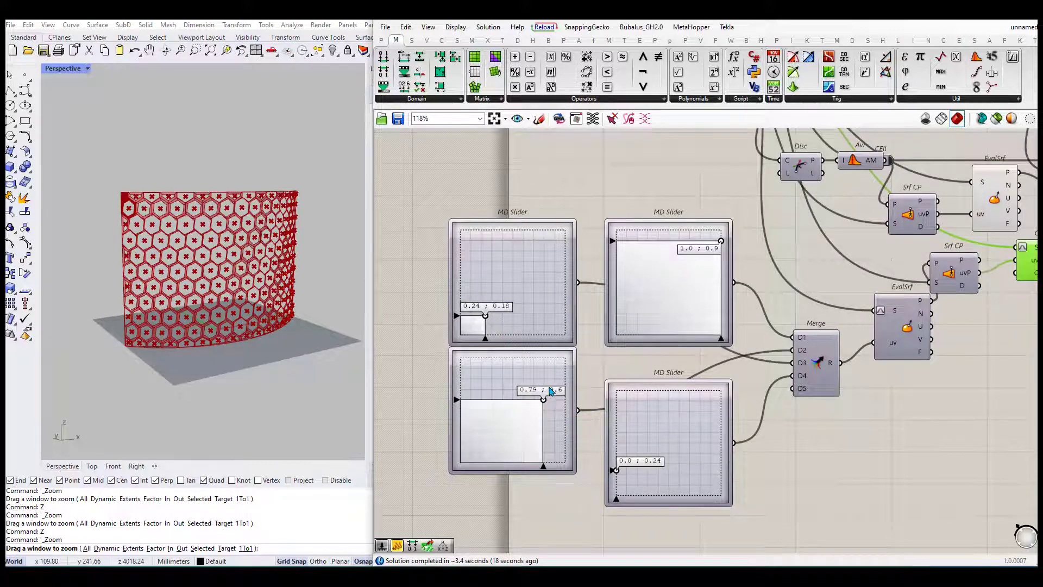
pyautogui.moveTo(550, 392); pyautogui.dragTo(543, 403)
pyautogui.scroll(2, 543, 405)
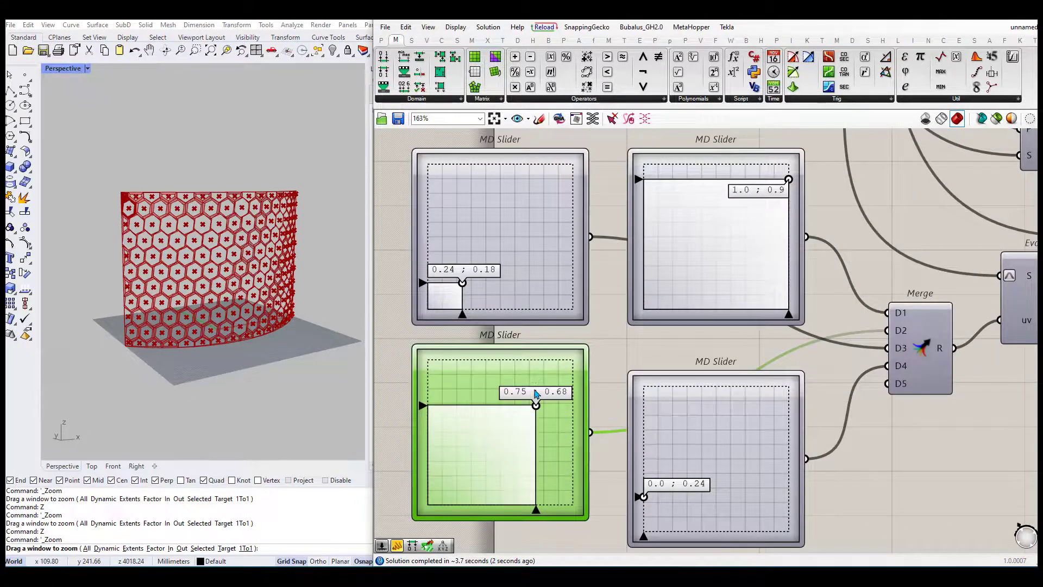
pyautogui.scroll(-12, 423, 337)
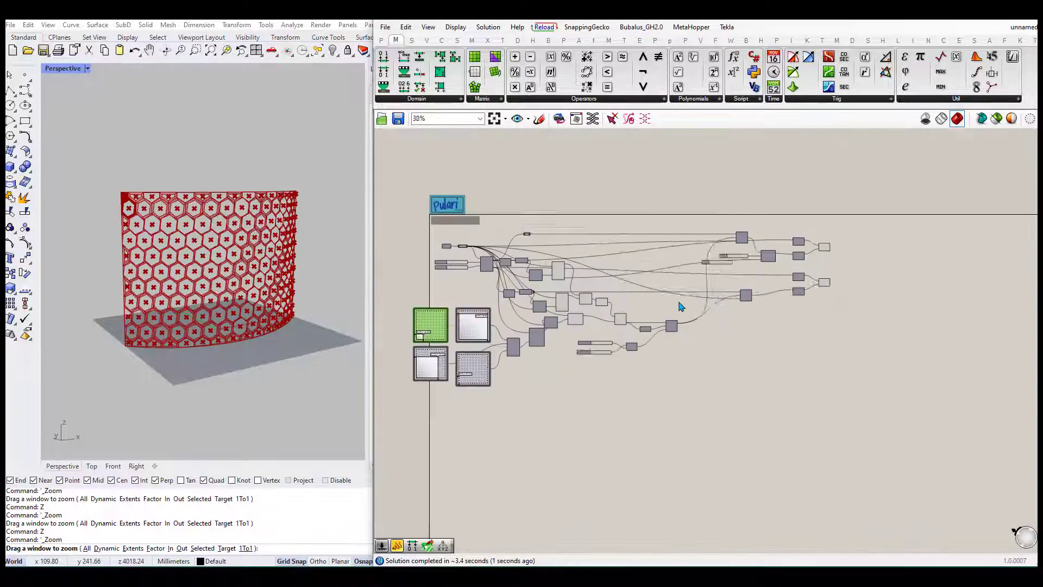
# Examine the chain feeding Crv CP, checking the points from both EvalSrf components, Shift Paths and the CrvSrf curve
pyautogui.scroll(9, 655, 311)
pyautogui.scroll(-3, 655, 312)
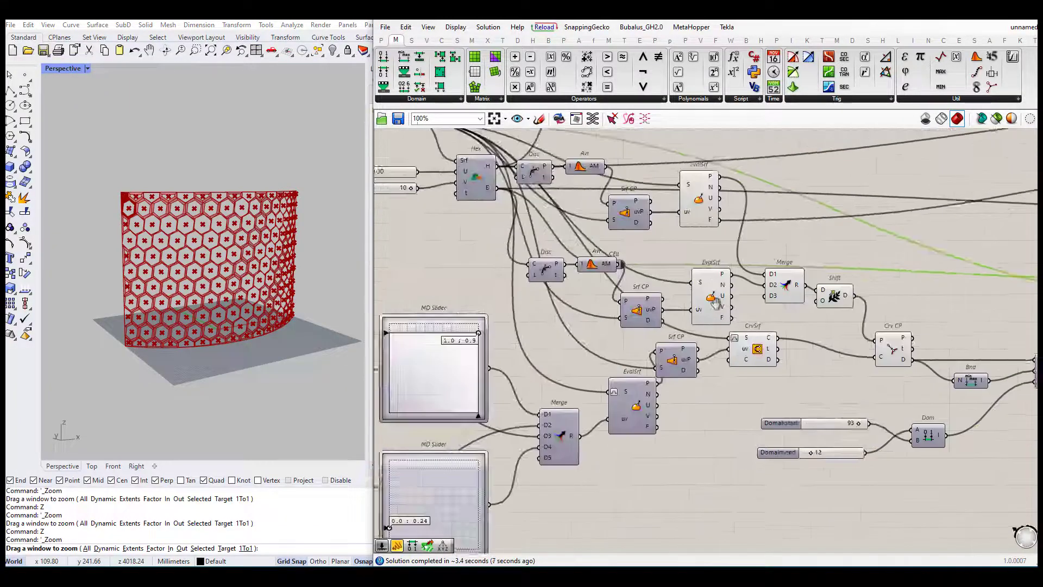
pyautogui.scroll(3, 725, 323)
pyautogui.moveTo(752, 333); pyautogui.dragTo(752, 326)
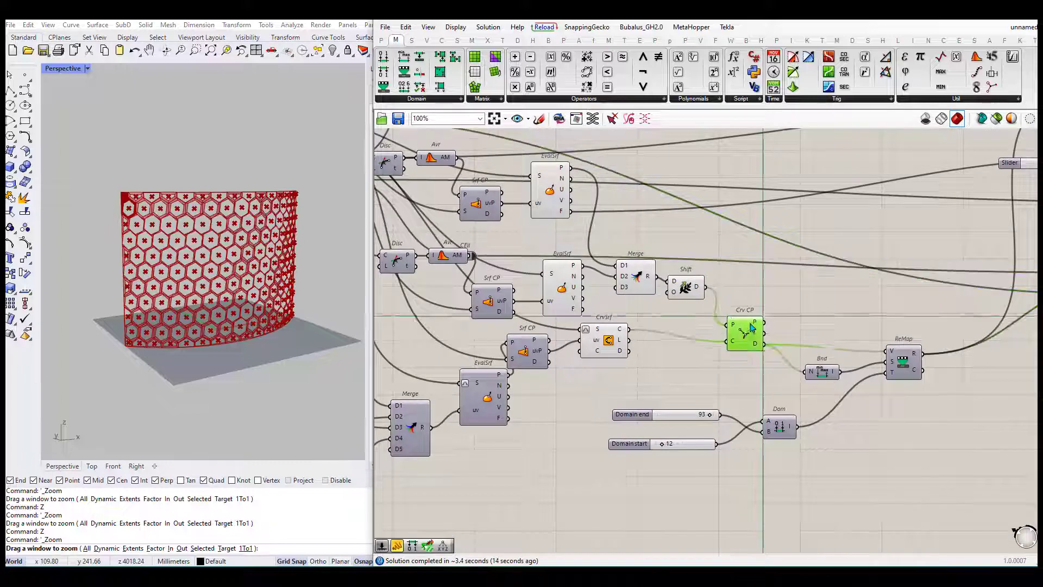
pyautogui.scroll(-3, 652, 326)
pyautogui.scroll(3, 568, 337)
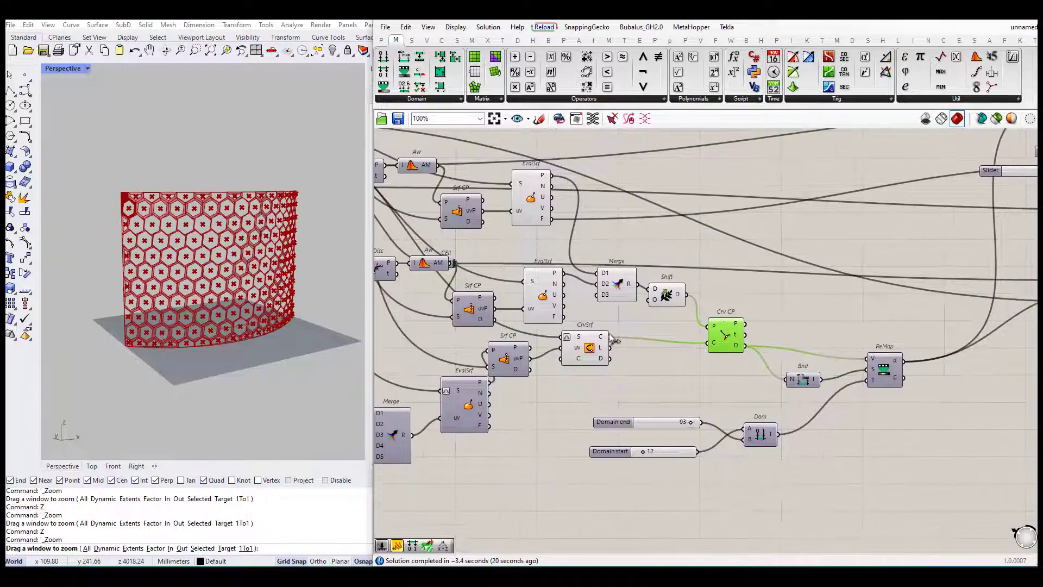
pyautogui.moveTo(721, 370); pyautogui.dragTo(704, 377, button='right')
pyautogui.click(600, 302)
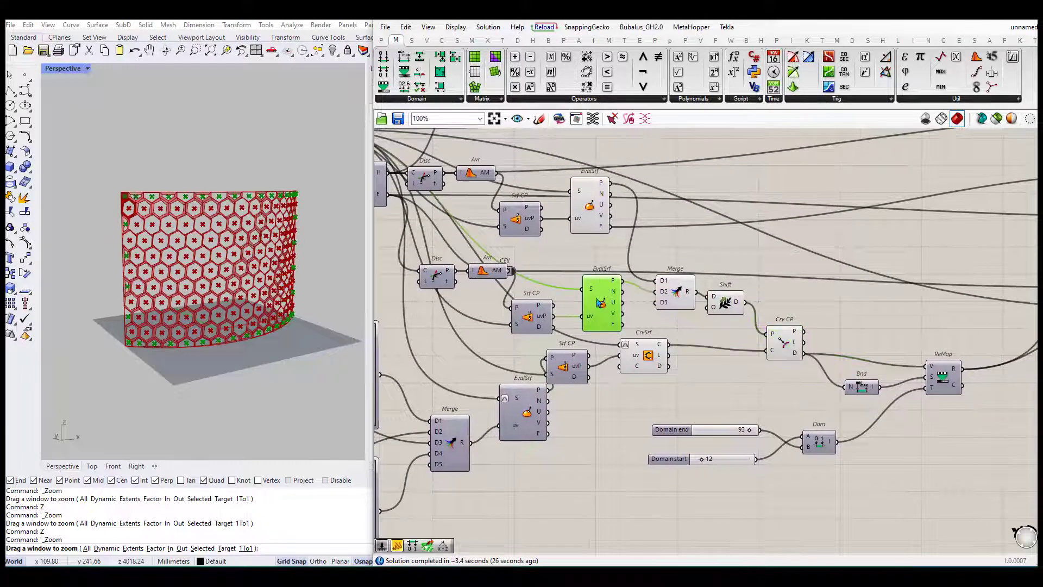
pyautogui.click(592, 212)
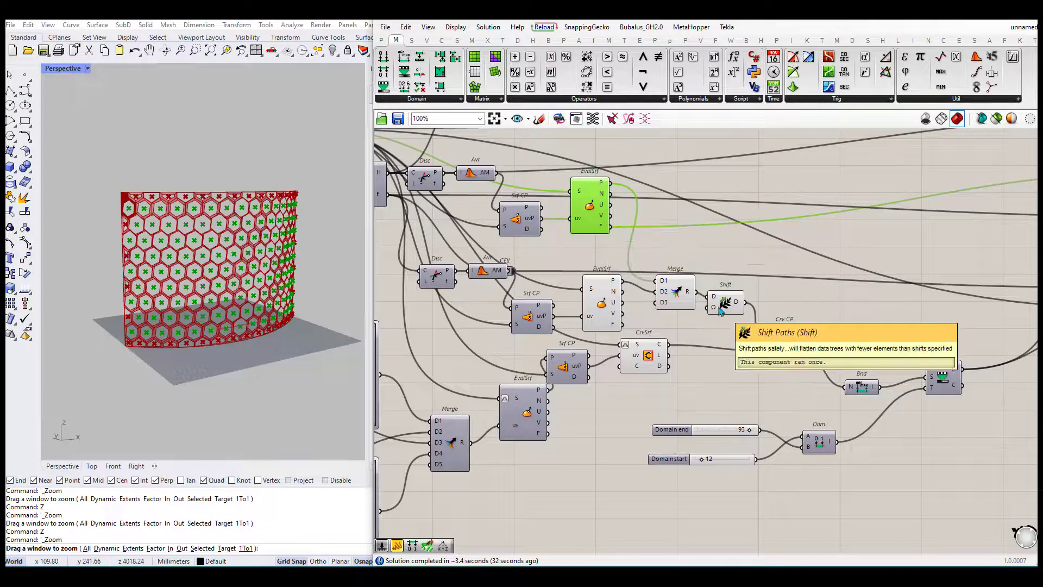
pyautogui.moveTo(725, 307); pyautogui.dragTo(611, 288, button='right')
pyautogui.moveTo(683, 337)
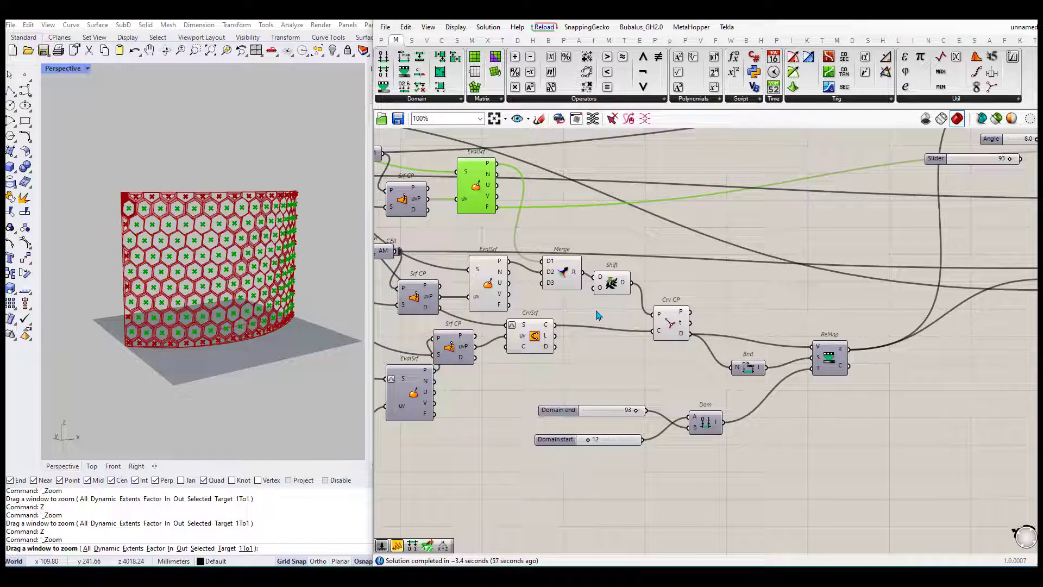
pyautogui.scroll(3, 600, 315)
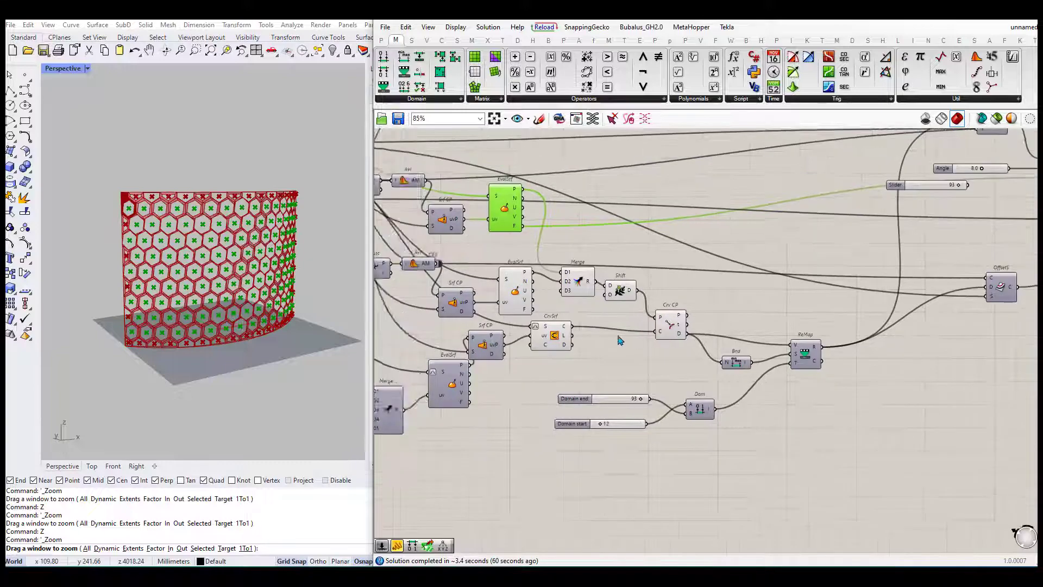
pyautogui.click(659, 373)
pyautogui.moveTo(542, 306); pyautogui.dragTo(740, 302, button='right')
pyautogui.click(634, 272)
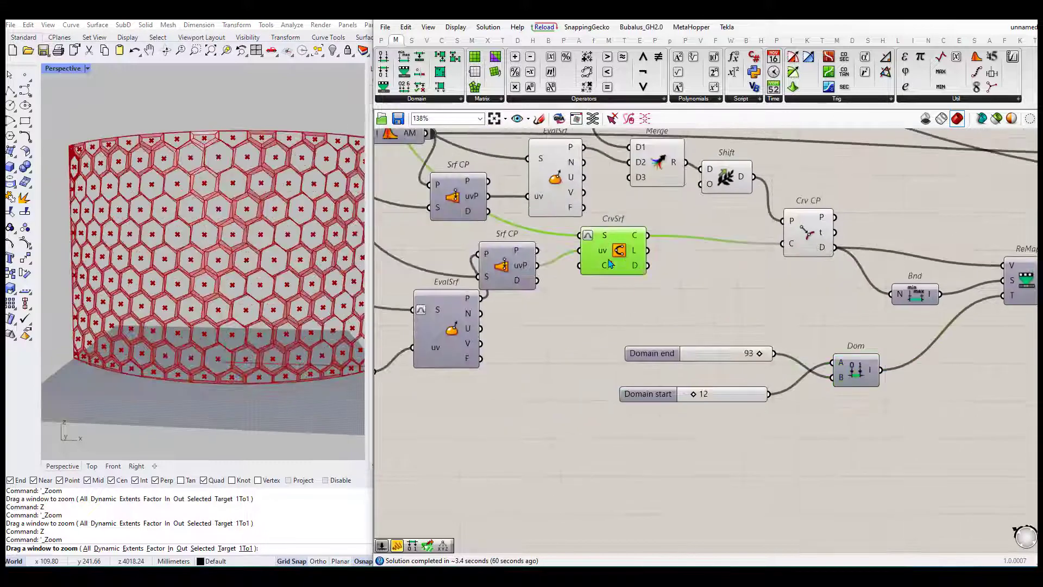
pyautogui.scroll(-3, 543, 315)
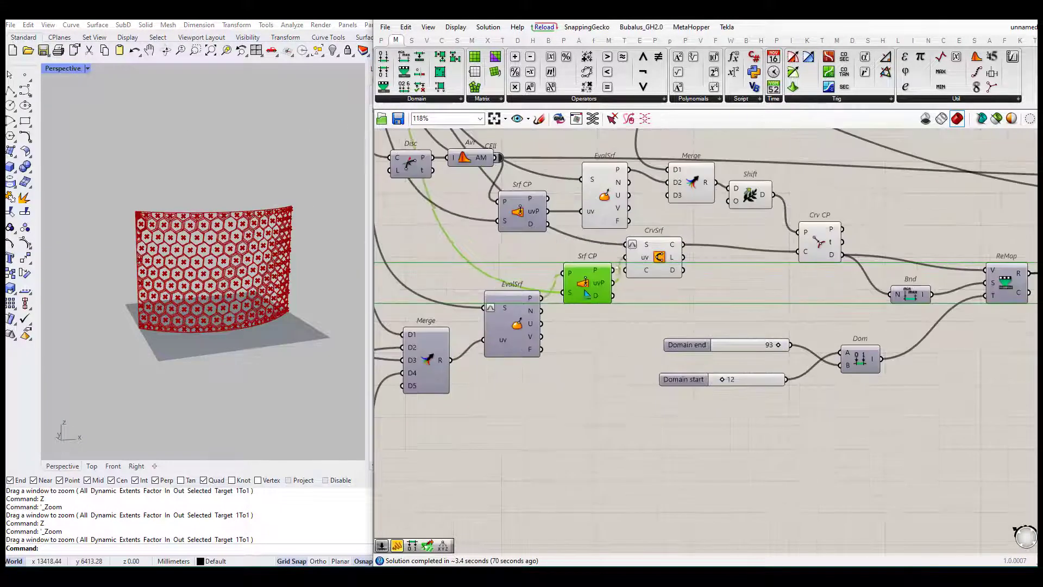
# Turn on the preview of the EvalSrf and Srf CP components that supply CrvSrf's uv points
pyautogui.click(512, 326)
pyautogui.moveTo(512, 326); pyautogui.dragTo(557, 333, button='right')
pyautogui.middleClick(628, 300)
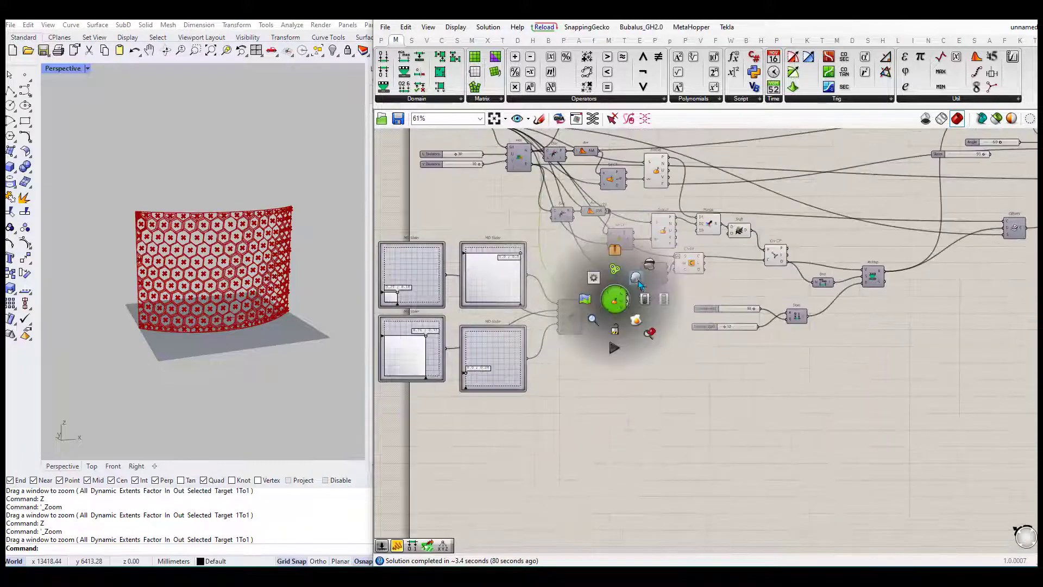
pyautogui.scroll(-2, 628, 301)
pyautogui.click(654, 271)
pyautogui.scroll(-1, 658, 277)
pyautogui.scroll(2, 643, 279)
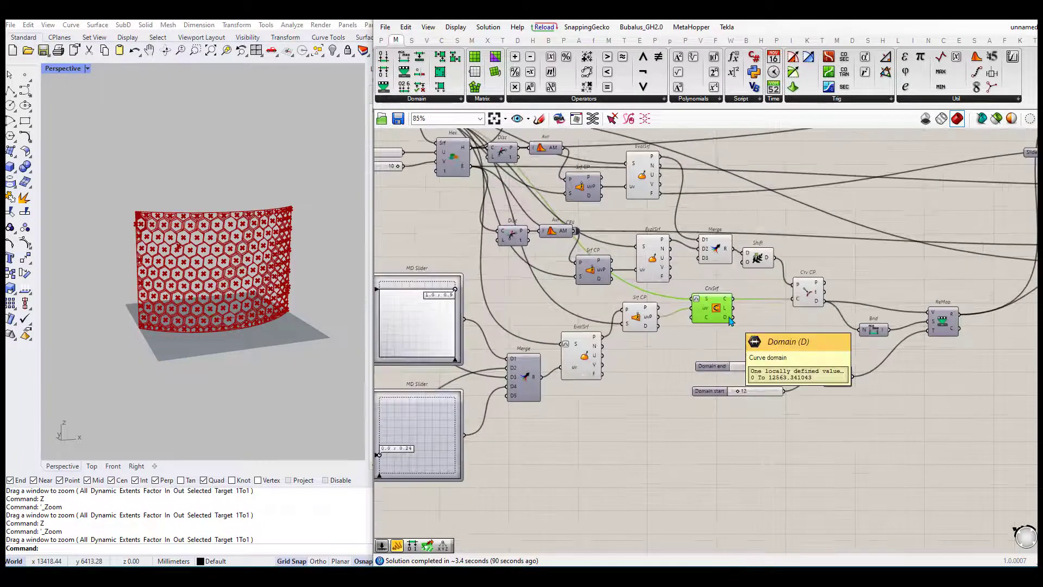
# Delete the EvalSrf and Srf CP before CrvSrf, wire the slider Merge straight into its uv input, and move CrvSrf closer
pyautogui.scroll(2, 701, 304)
pyautogui.rightClick(622, 342)
pyautogui.click(646, 326)
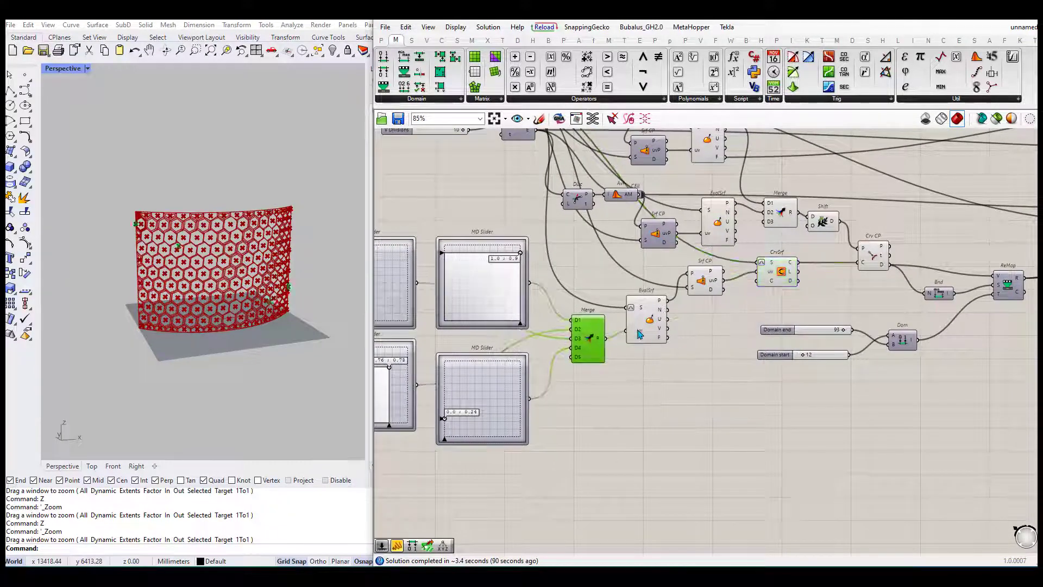
pyautogui.press('Delete')
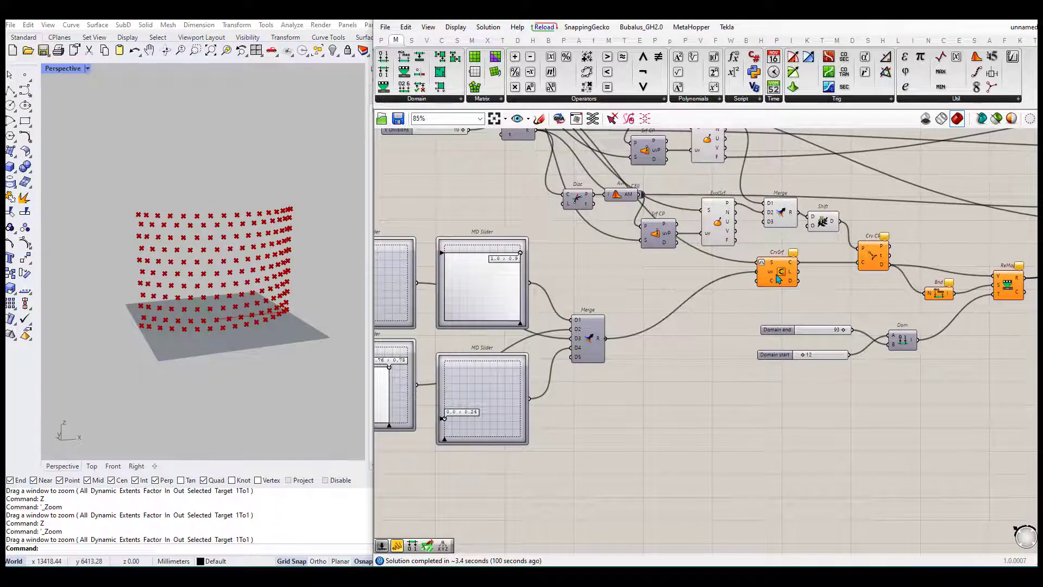
pyautogui.scroll(1, 778, 278)
pyautogui.moveTo(778, 278); pyautogui.dragTo(704, 293)
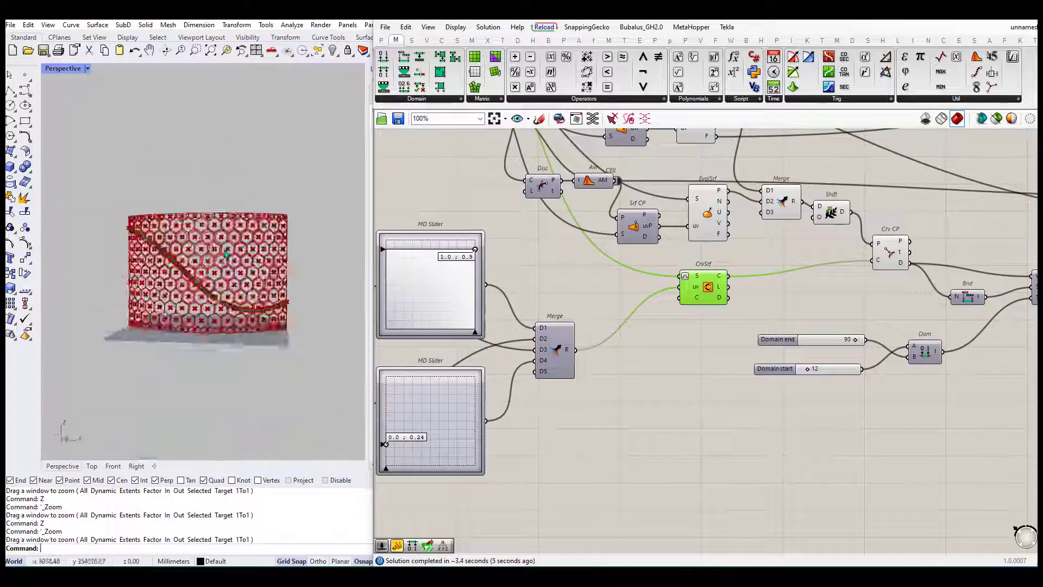
# Duplicate the Bnd, Dom, ReMap and both domain sliders directly below the originals
pyautogui.scroll(5, 152, 256)
pyautogui.moveTo(990, 330); pyautogui.dragTo(663, 367, button='right')
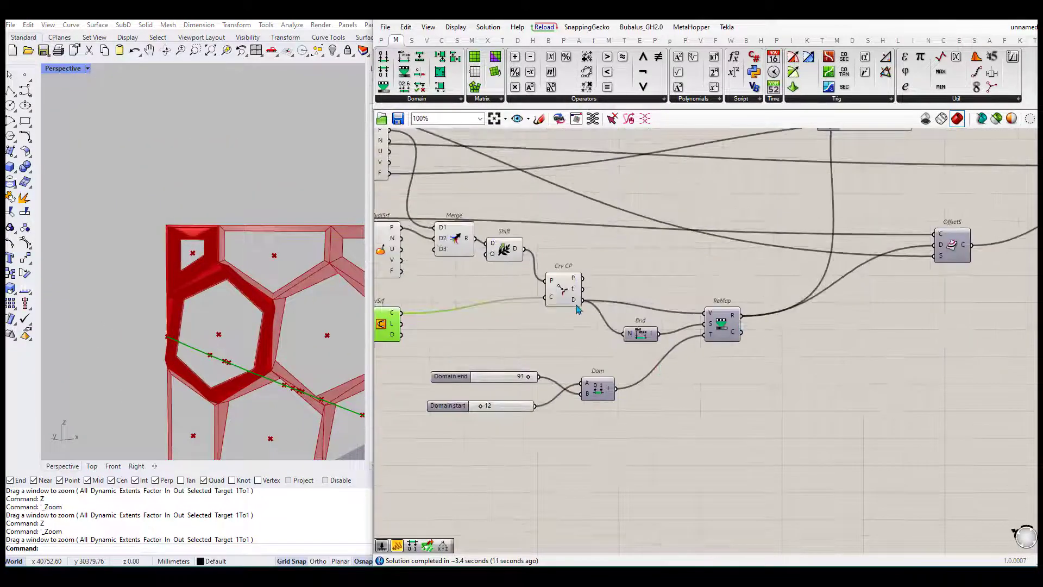
pyautogui.moveTo(577, 309); pyautogui.dragTo(735, 348, button='right')
pyautogui.scroll(-3, 708, 320)
pyautogui.moveTo(538, 307); pyautogui.dragTo(687, 373)
pyautogui.keyDown('alt'); pyautogui.moveTo(721, 298); pyautogui.dragTo(721, 363); pyautogui.keyUp('alt')
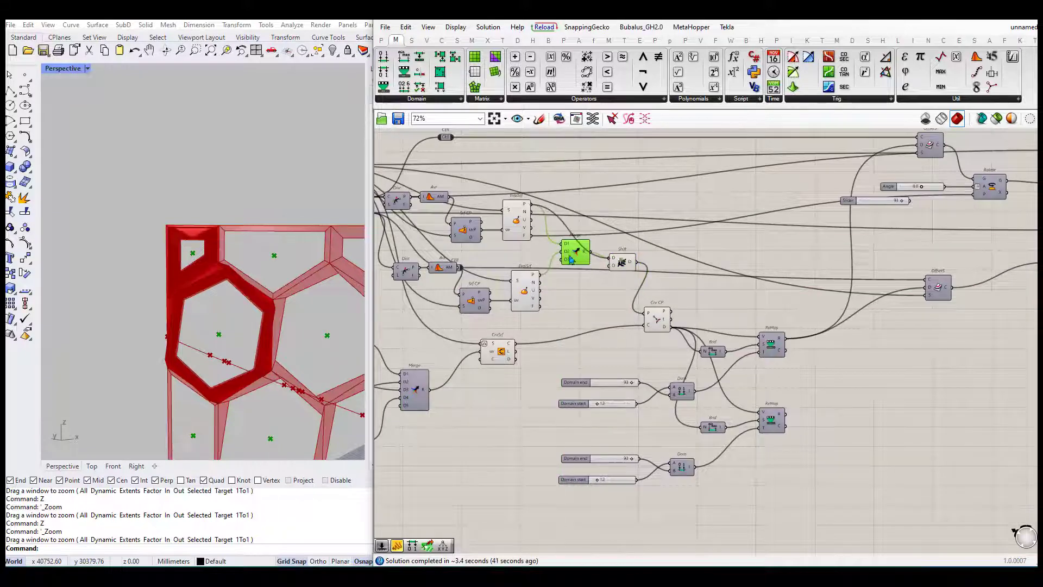
# Wire the upper EvalSrf's points directly into Shift Paths, remove the point Merge, and copy Shift Paths for the lower EvalSrf
pyautogui.hotkey('ctrl', 'z')
pyautogui.hotkey('ctrl', 'z')
pyautogui.hotkey('ctrl', 'z')
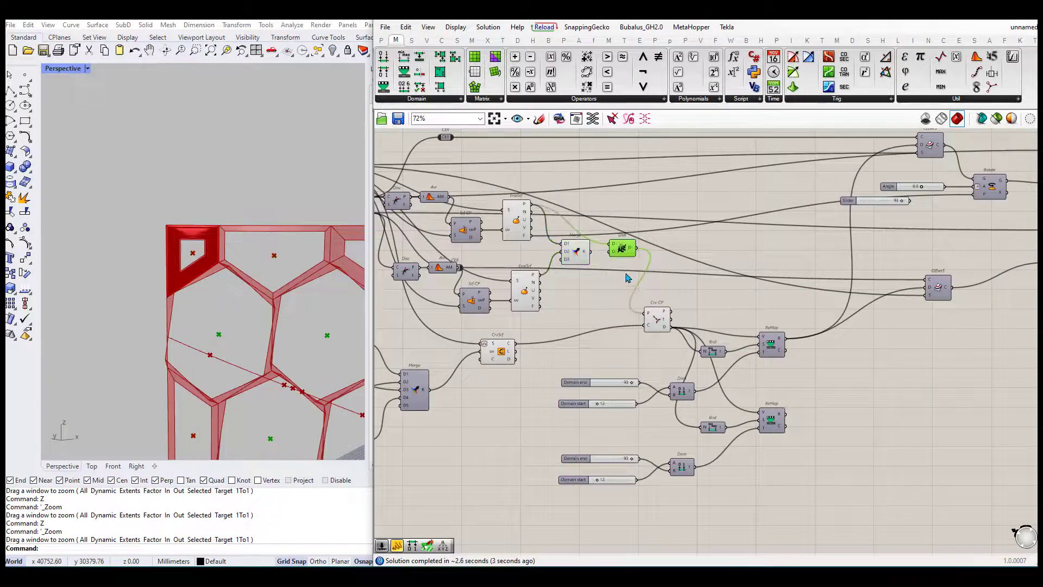
pyautogui.click(620, 255)
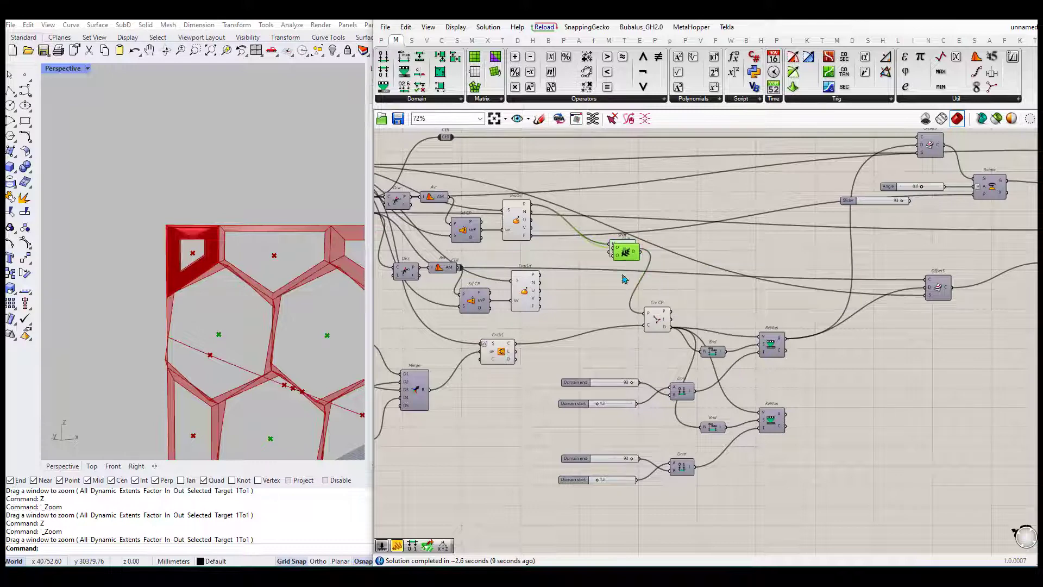
# Duplicate Crv CP for the lower points, feed its distances into the second ReMap, and drive the lower OffsetS from that ReMap
pyautogui.click(655, 320)
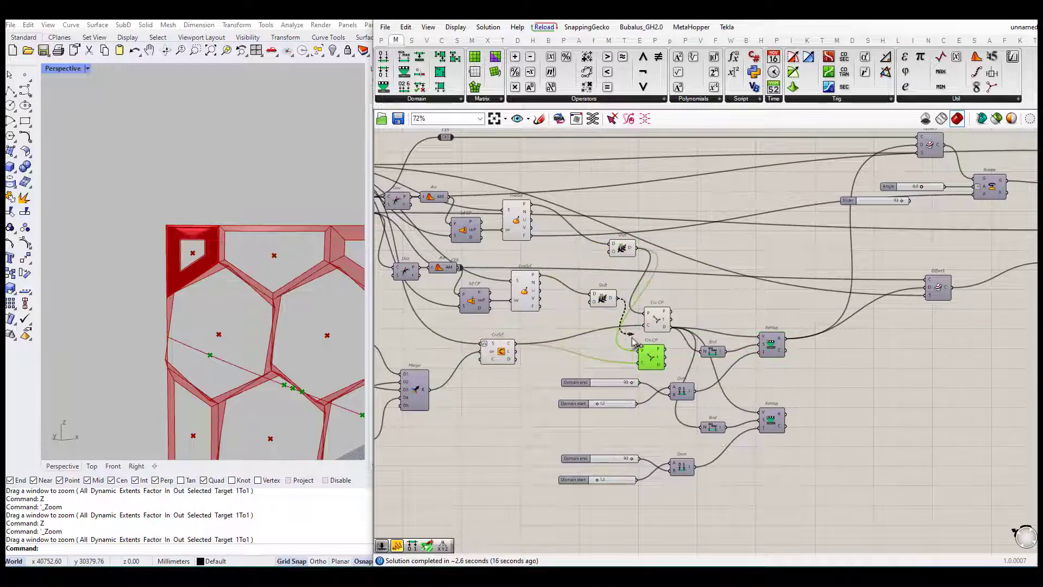
pyautogui.moveTo(752, 409); pyautogui.dragTo(760, 411)
pyautogui.moveTo(790, 420); pyautogui.dragTo(648, 389, button='right')
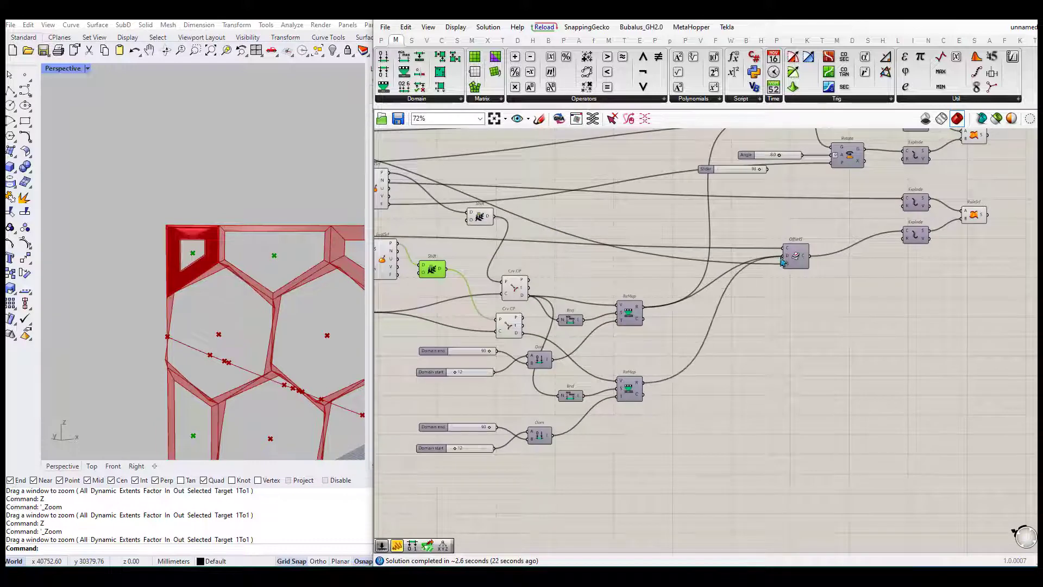
# Raise the maximum of the duplicated Domain end slider and set its value to 150
pyautogui.write('z')
pyautogui.press('Return')
pyautogui.scroll(-5, 217, 304)
pyautogui.scroll(-3, 769, 291)
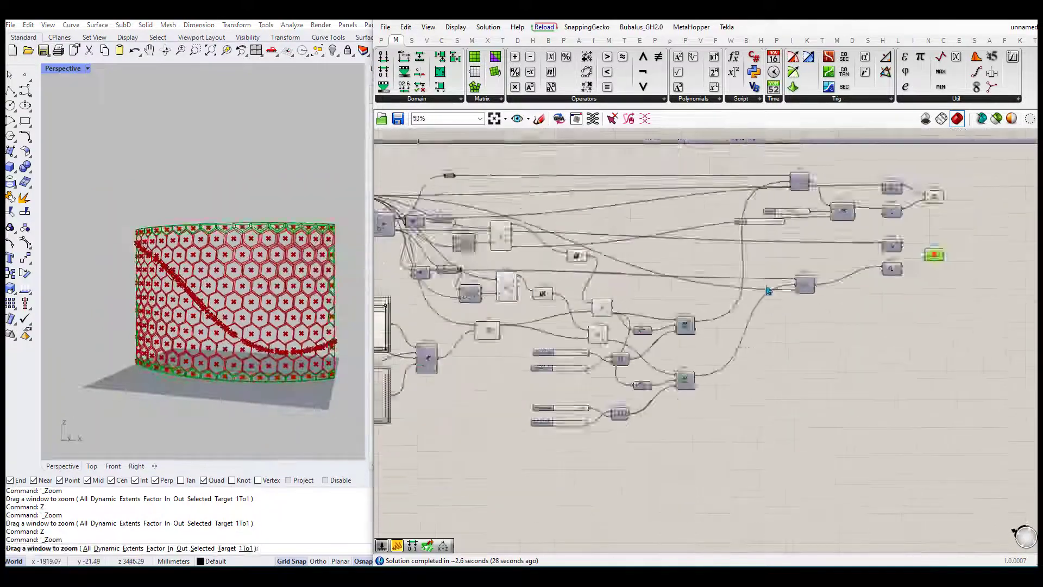
pyautogui.scroll(6, 769, 291)
pyautogui.doubleClick(430, 314)
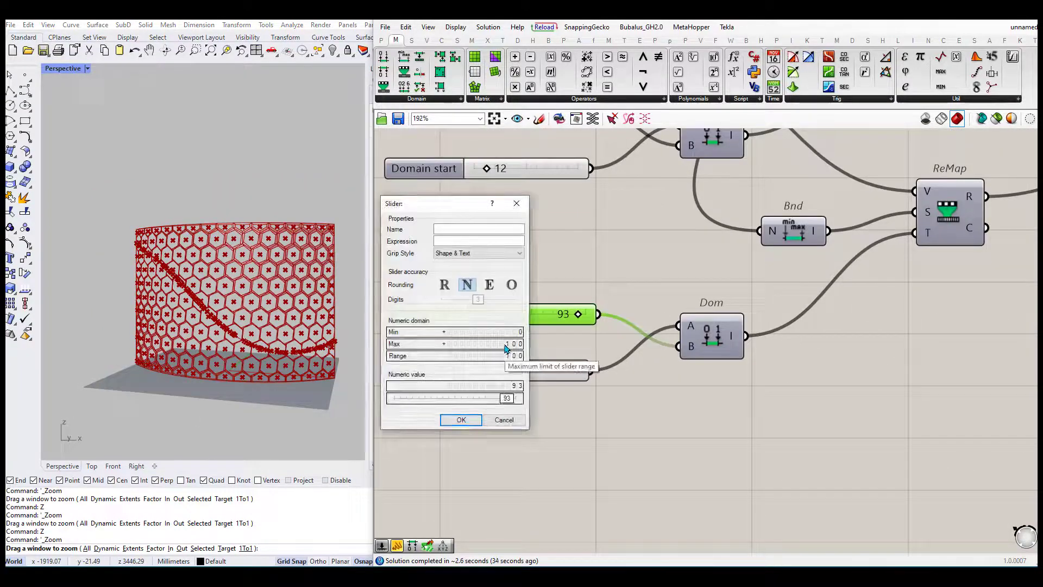
pyautogui.click(461, 420)
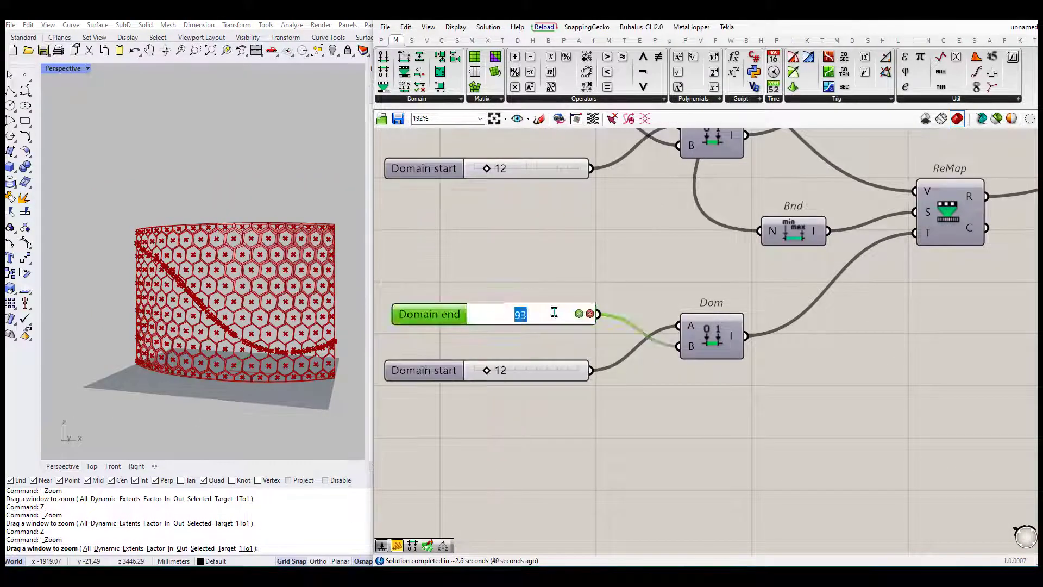
pyautogui.write('150')
pyautogui.press('Return')
pyautogui.scroll(-3, 601, 403)
pyautogui.scroll(3, 226, 317)
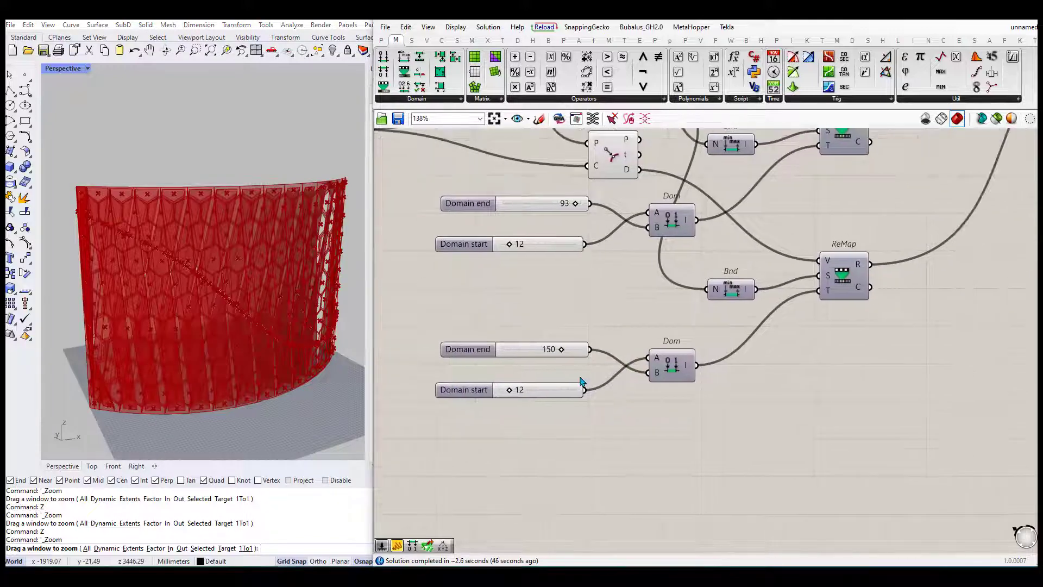
# Rearrange the two lower domain sliders and set the upper Domain end slider to 100
pyautogui.moveTo(465, 390)
pyautogui.mouseDown()
pyautogui.moveTo(467, 381)
pyautogui.moveTo(469, 405)
pyautogui.mouseUp()
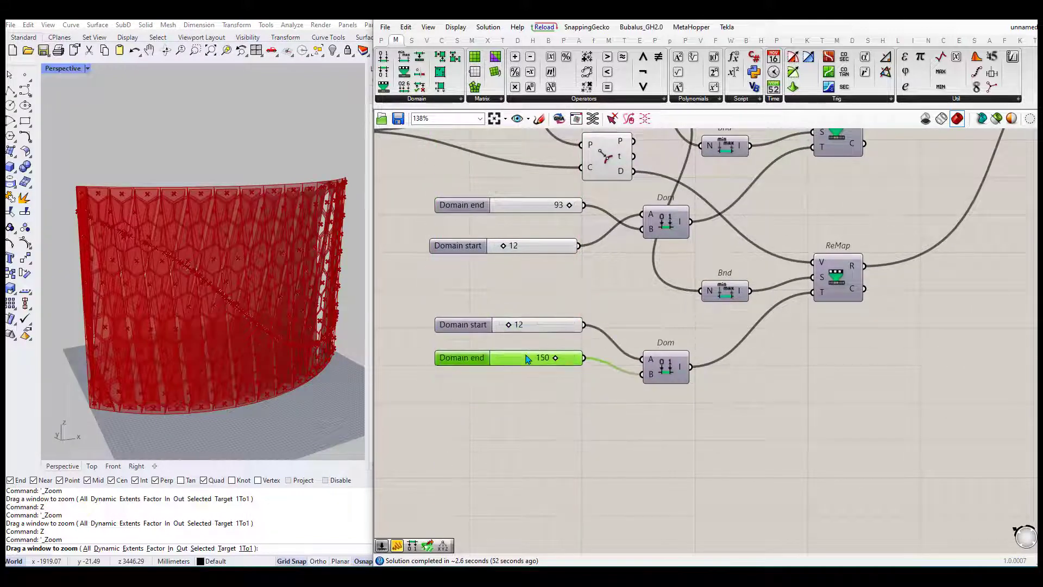
pyautogui.moveTo(615, 266); pyautogui.dragTo(656, 301, button='right')
pyautogui.click(575, 243)
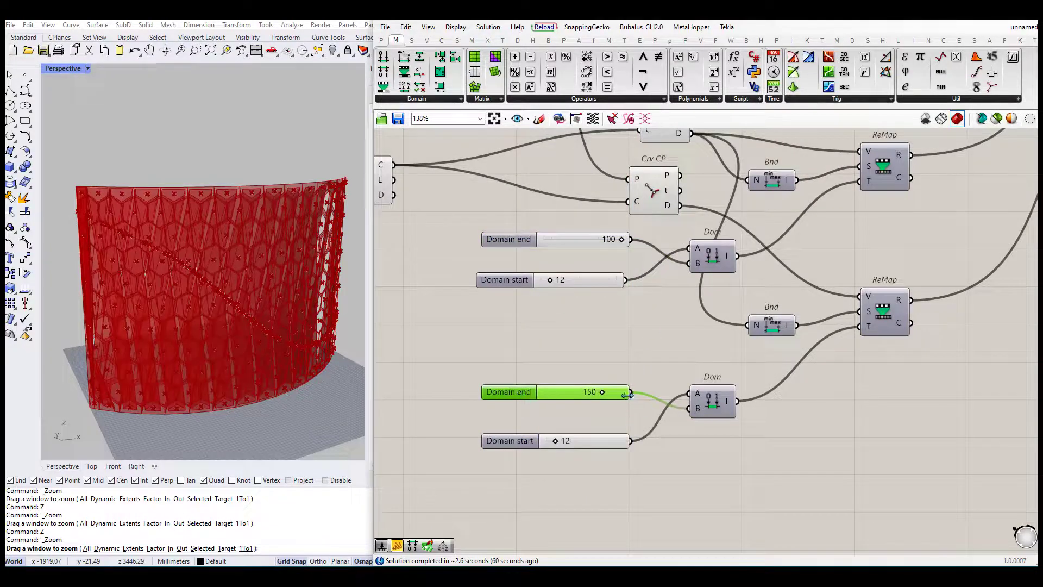
# Share one slider pair between both Dom components, with 150 into A and 12 into B, and delete the spare sliders
pyautogui.moveTo(687, 397); pyautogui.dragTo(626, 280)
pyautogui.click(525, 242)
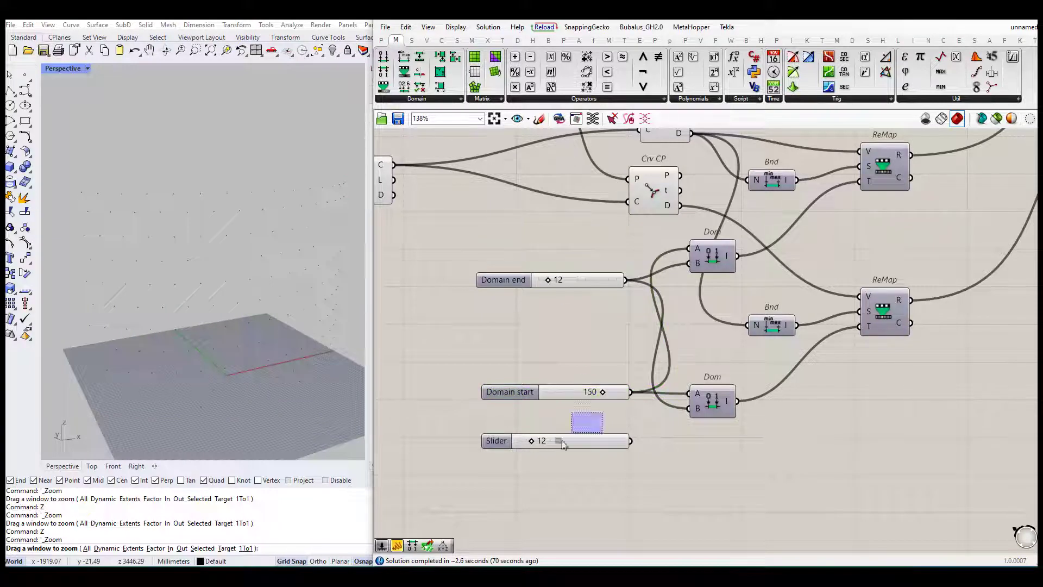
pyautogui.press('Delete')
pyautogui.moveTo(509, 392); pyautogui.dragTo(499, 247)
pyautogui.moveTo(569, 278); pyautogui.dragTo(527, 350)
# Set the shared Domain end slider to 30 and check the hexagonal frames along the surface curve
pyautogui.scroll(4, 528, 349)
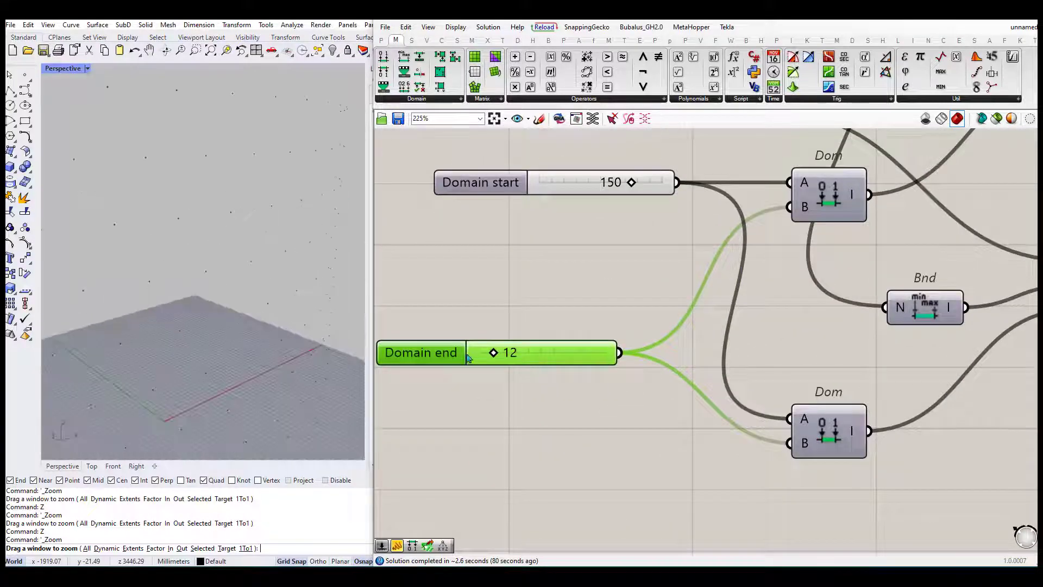
pyautogui.scroll(1, 519, 384)
pyautogui.doubleClick(532, 352)
pyautogui.write('30')
pyautogui.press('Return')
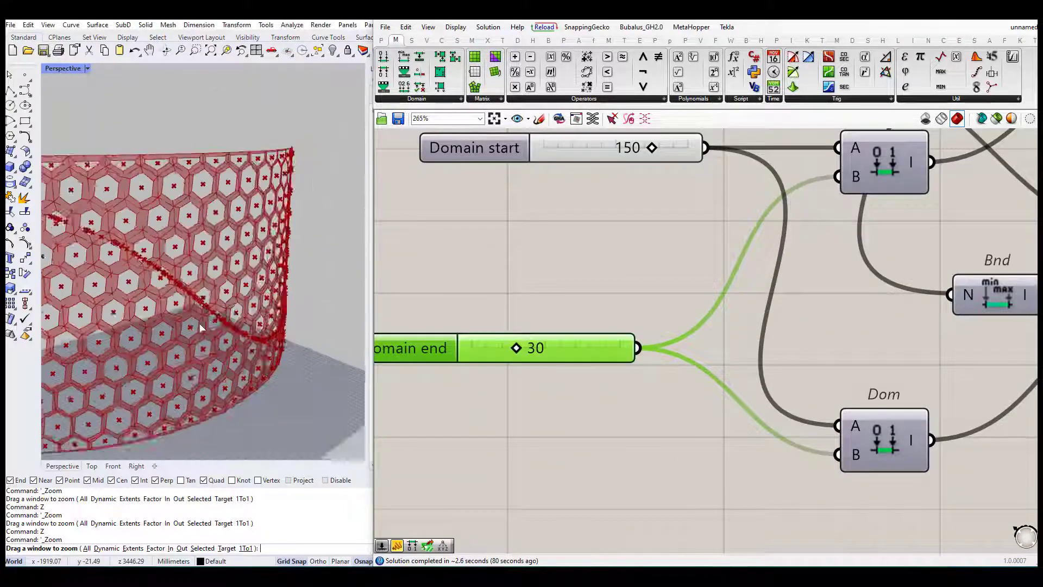
pyautogui.scroll(-2, 201, 320)
pyautogui.scroll(2, 201, 321)
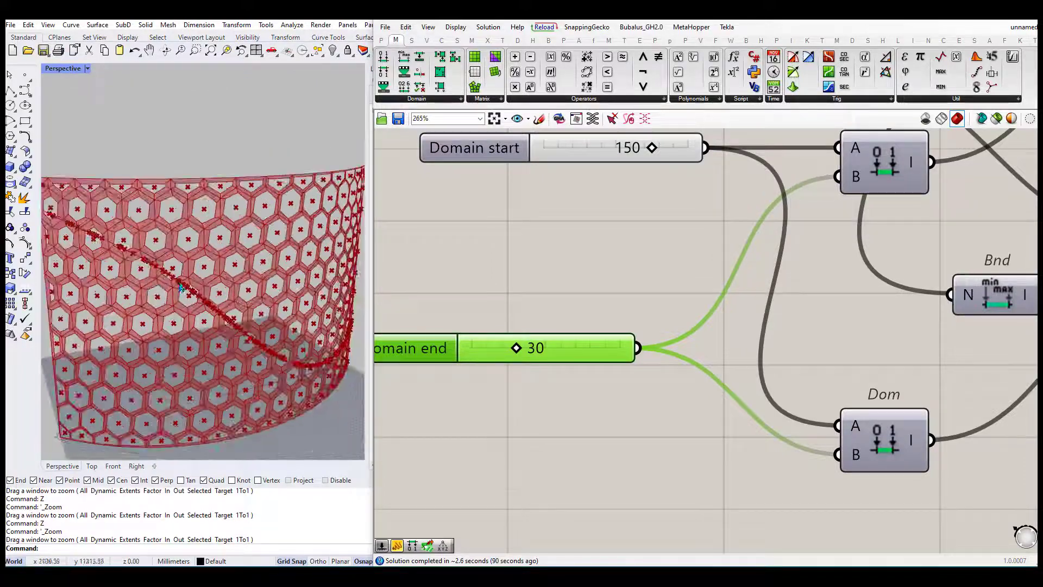
# Hide the preview of the intermediate points, curves, closest-point, domain and offset components, leaving only the ruled hexagonal frames displayed
pyautogui.moveTo(201, 320); pyautogui.dragTo(234, 305, button='right')
pyautogui.scroll(-3, 679, 326)
pyautogui.moveTo(694, 380); pyautogui.dragTo(676, 321)
pyautogui.scroll(-2, 677, 320)
pyautogui.scroll(1, 676, 321)
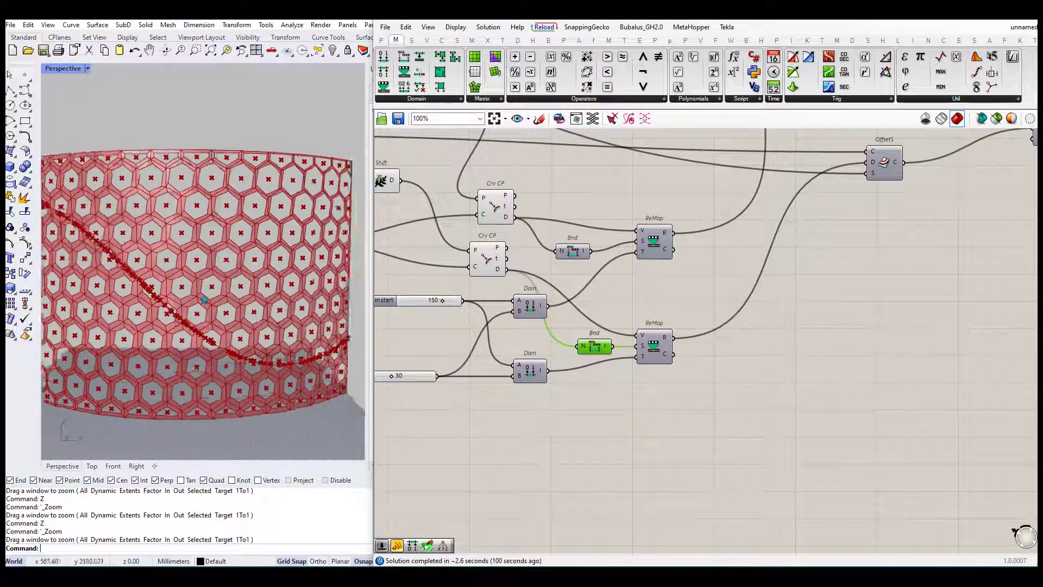
pyautogui.middleClick(801, 429)
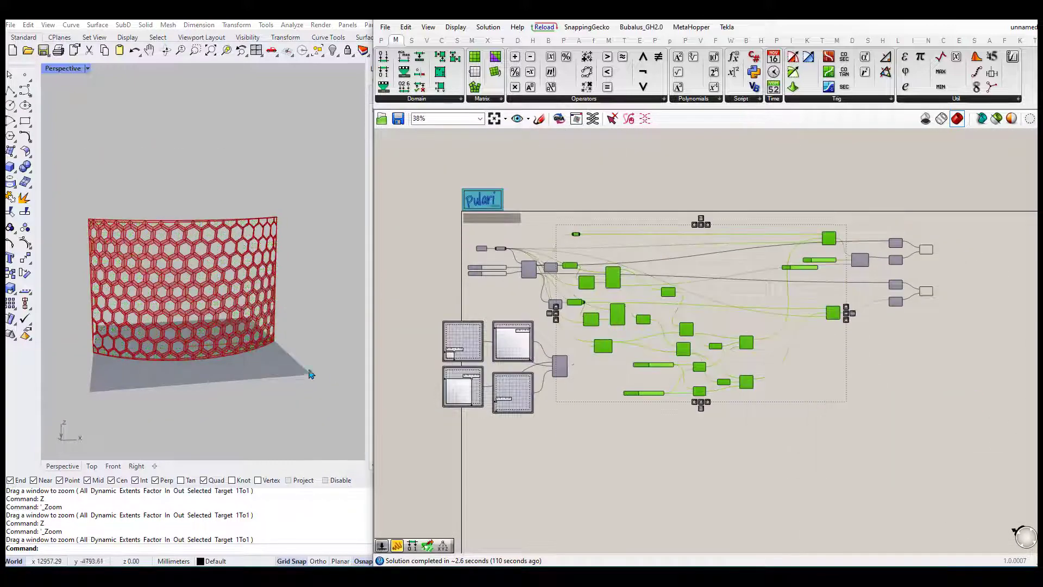
pyautogui.scroll(3, 186, 265)
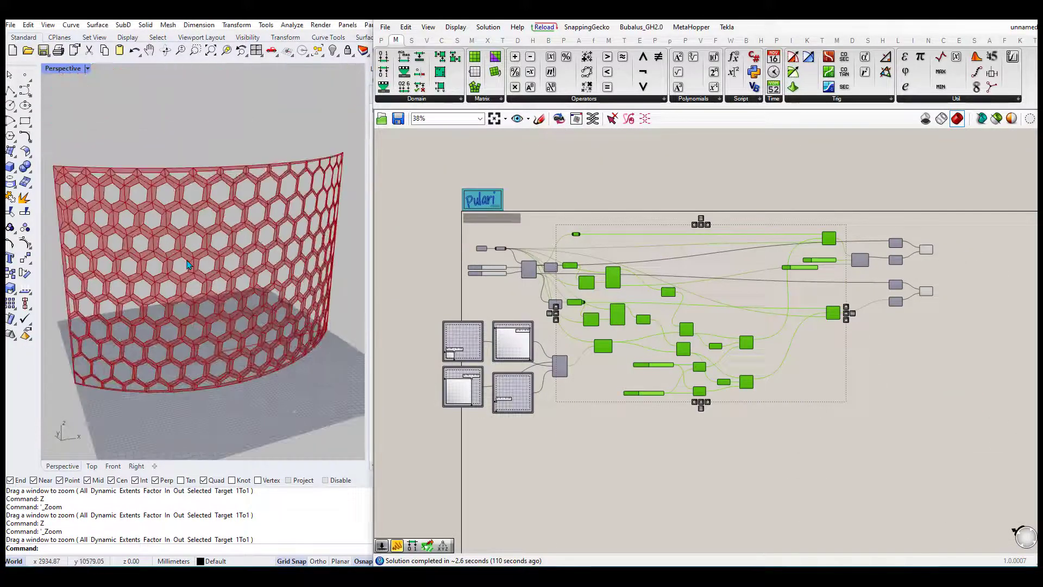
pyautogui.write('z')
pyautogui.press('Return')
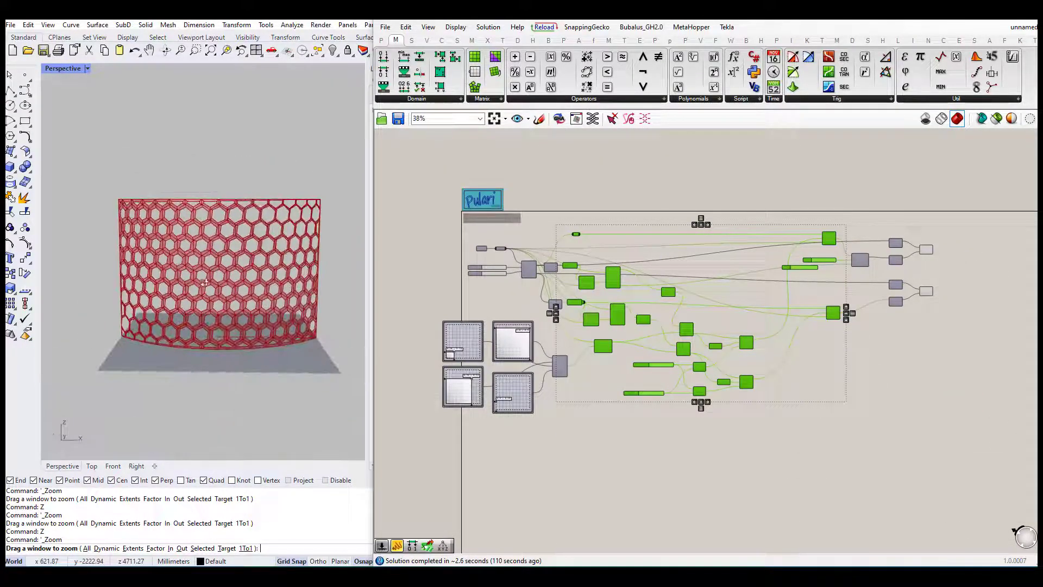
# Set the shared Domain end slider to 15 and inspect the hexagonal frames from an angle
pyautogui.scroll(10, 652, 337)
pyautogui.moveTo(603, 413); pyautogui.dragTo(655, 304, button='right')
pyautogui.doubleClick(578, 439)
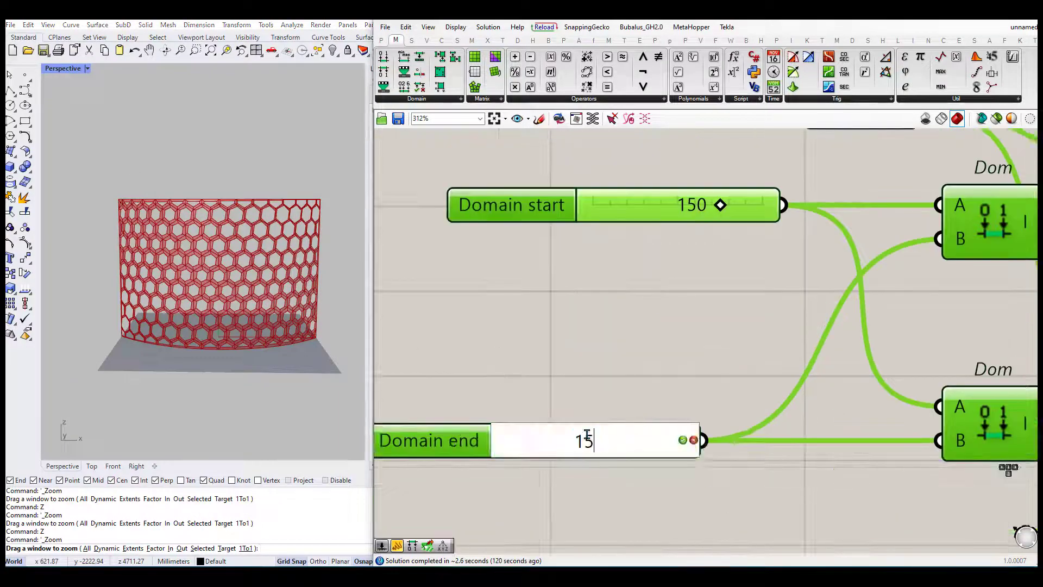
pyautogui.press('Return')
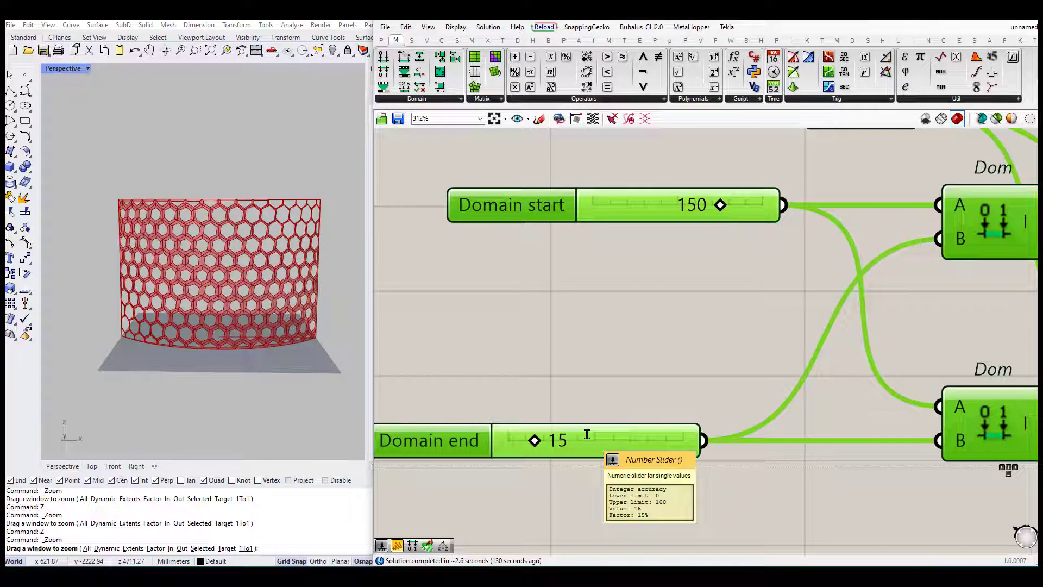
pyautogui.moveTo(212, 304)
pyautogui.mouseDown(button='right')
pyautogui.moveTo(233, 307)
pyautogui.moveTo(201, 307)
pyautogui.moveTo(229, 310)
pyautogui.moveTo(216, 309)
pyautogui.mouseUp(button='right')
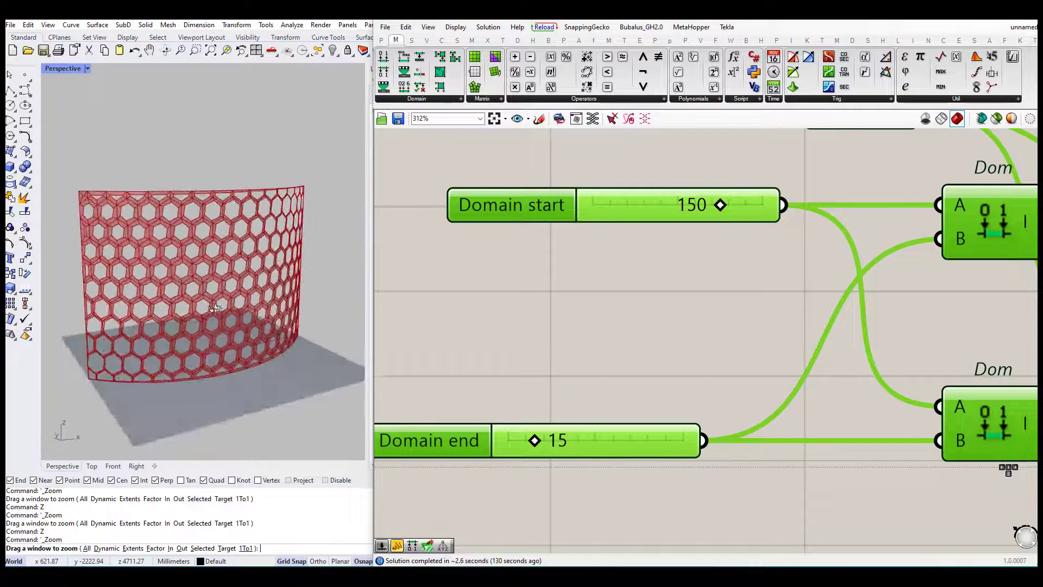
# Add a Geometry parameter and connect the S outputs of both RuleSrf components to it
pyautogui.scroll(-5, 887, 317)
pyautogui.scroll(3, 755, 324)
pyautogui.rightClick(750, 319)
pyautogui.click(750, 318)
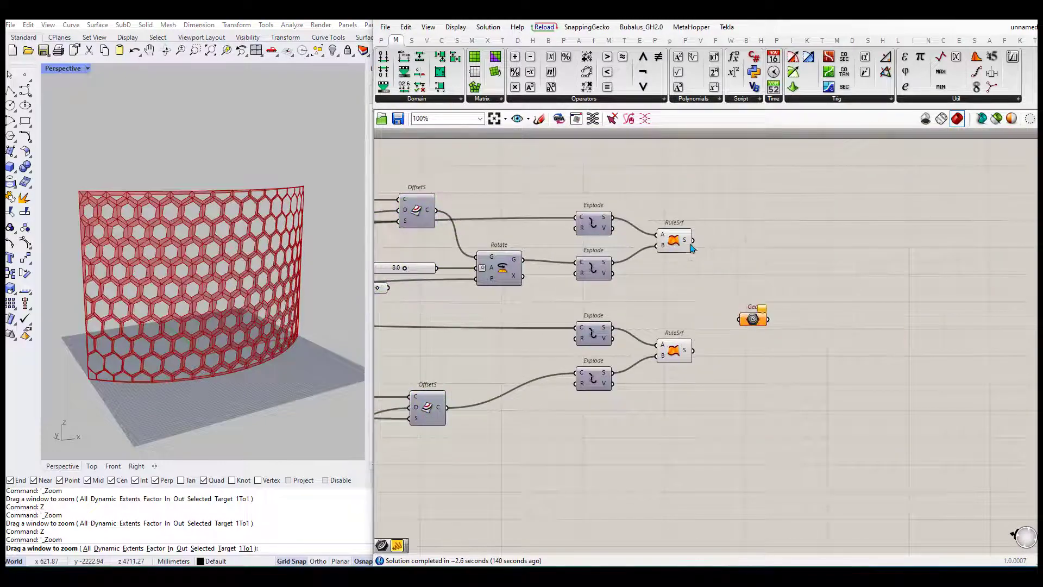
pyautogui.moveTo(693, 241); pyautogui.dragTo(740, 319)
pyautogui.keyDown('shift'); pyautogui.moveTo(693, 350); pyautogui.dragTo(740, 319); pyautogui.keyUp('shift')
# Delete the unconnected slider set to 93 beneath the Angle slider of the Rotate component
pyautogui.scroll(4, 456, 308)
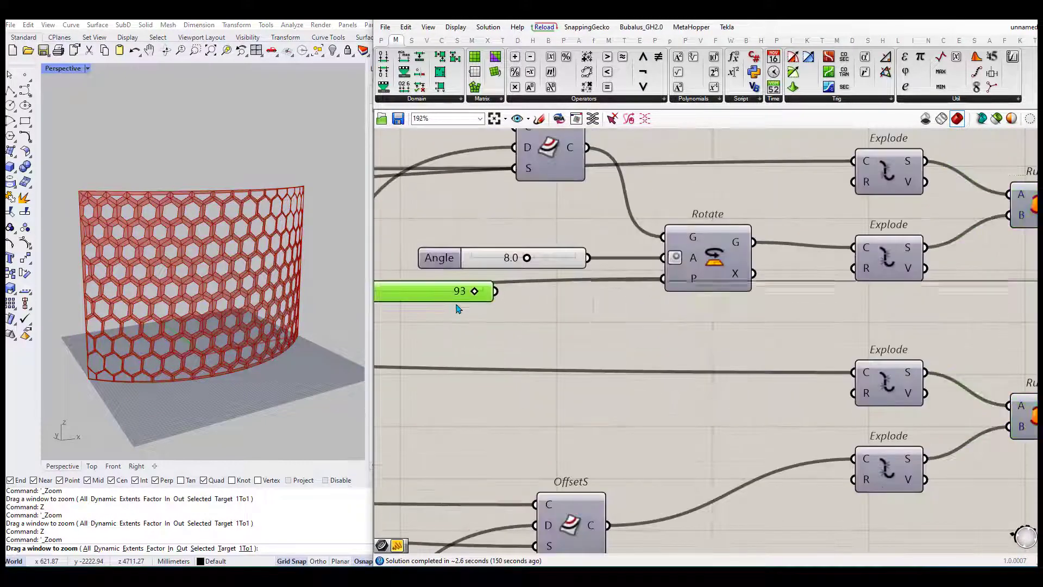
pyautogui.scroll(-2, 456, 309)
pyautogui.click(439, 257)
pyautogui.scroll(3, 449, 309)
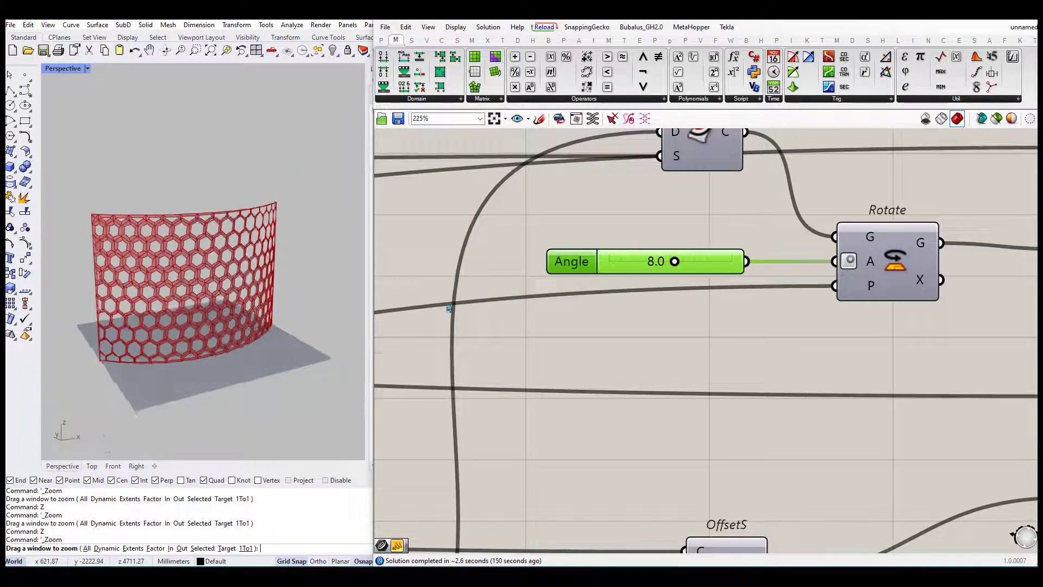
pyautogui.scroll(-3, 449, 308)
# End the running zoom command and bake the Geo parameter's ruled frames to Layer 03, coloured by layer
pyautogui.click(826, 303)
pyautogui.rightClick(827, 303)
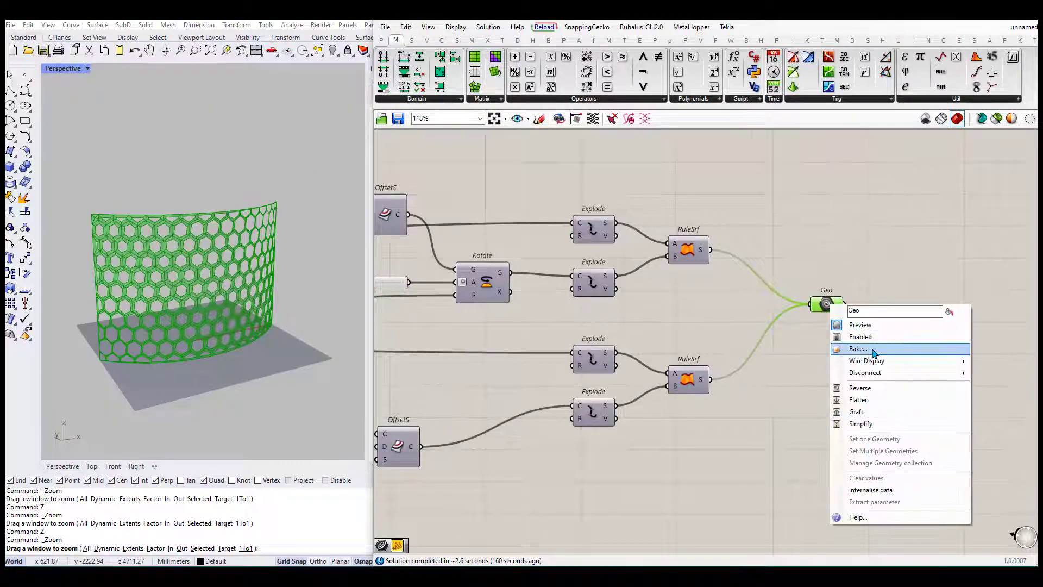
pyautogui.click(858, 349)
pyautogui.press('Return')
pyautogui.press('Escape')
pyautogui.rightClick(827, 303)
pyautogui.click(858, 349)
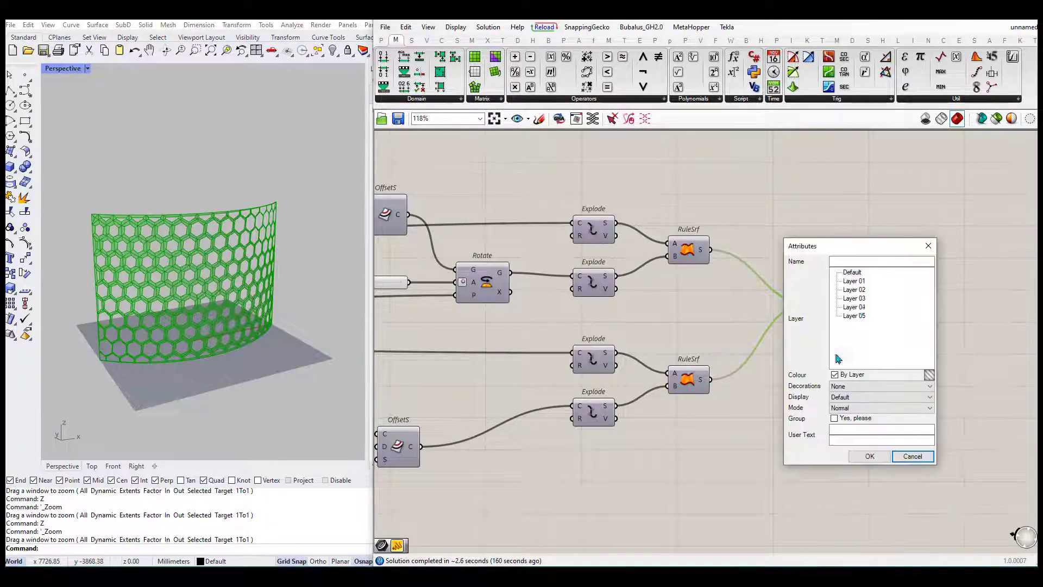
pyautogui.click(860, 301)
pyautogui.click(870, 456)
# Set the Perspective viewport to Shaded and finally Rendered display, and examine the baked hexagonal frames up close
pyautogui.scroll(-5, 769, 314)
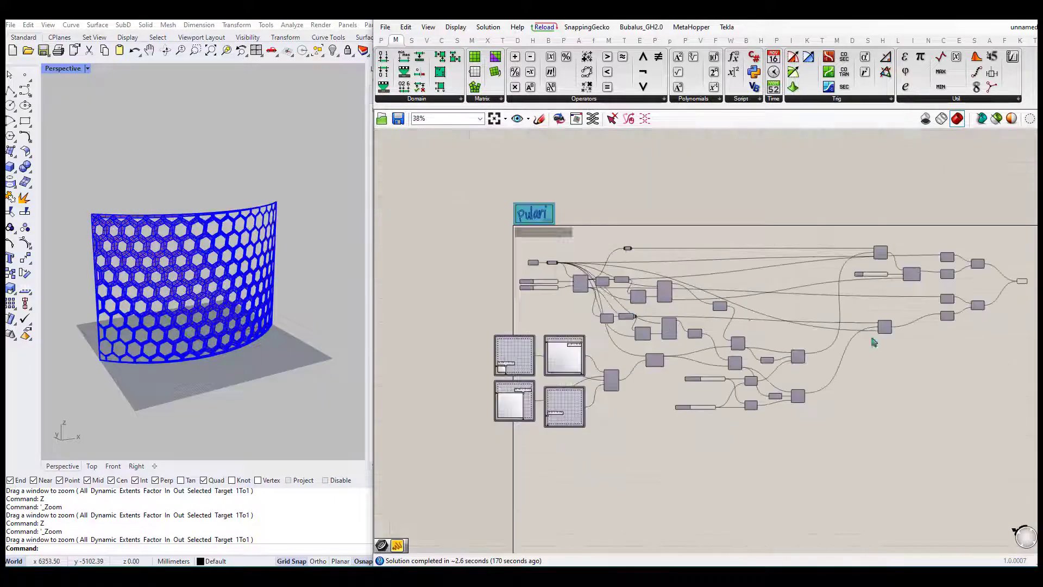
pyautogui.scroll(3, 875, 272)
pyautogui.moveTo(245, 296)
pyautogui.mouseDown(button='right')
pyautogui.moveTo(196, 252)
pyautogui.moveTo(199, 275)
pyautogui.mouseUp(button='right')
pyautogui.hotkey('ctrl', 'alt', 's')
pyautogui.hotkey('ctrl', 'alt', 'r')
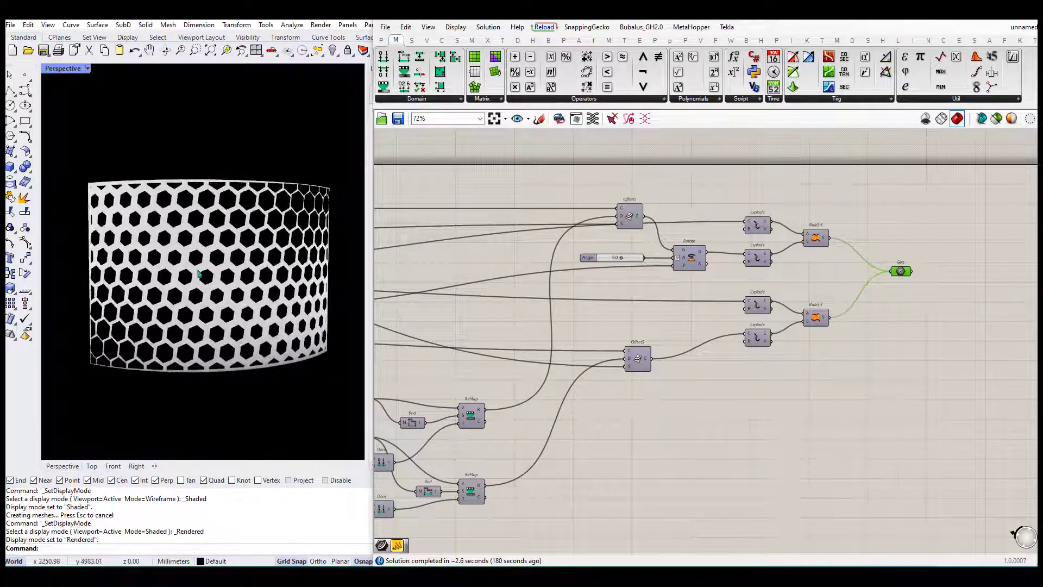
pyautogui.scroll(5, 201, 272)
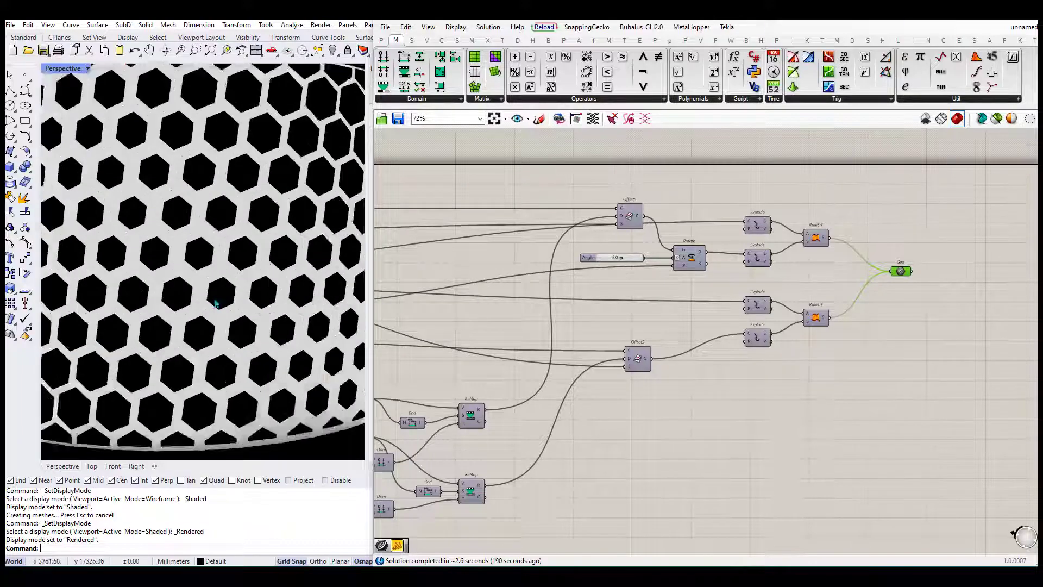
pyautogui.scroll(-5, 201, 271)
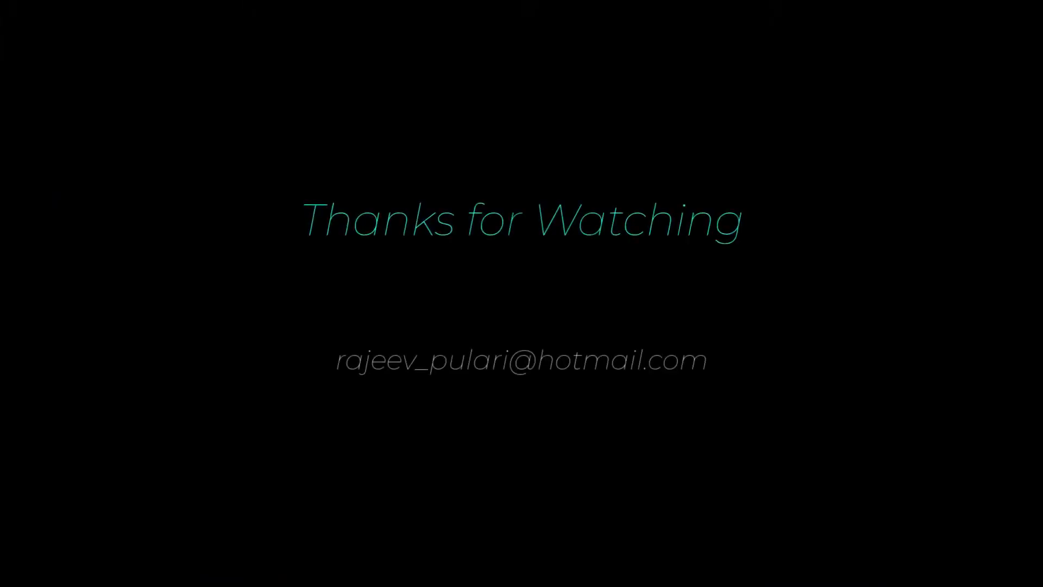